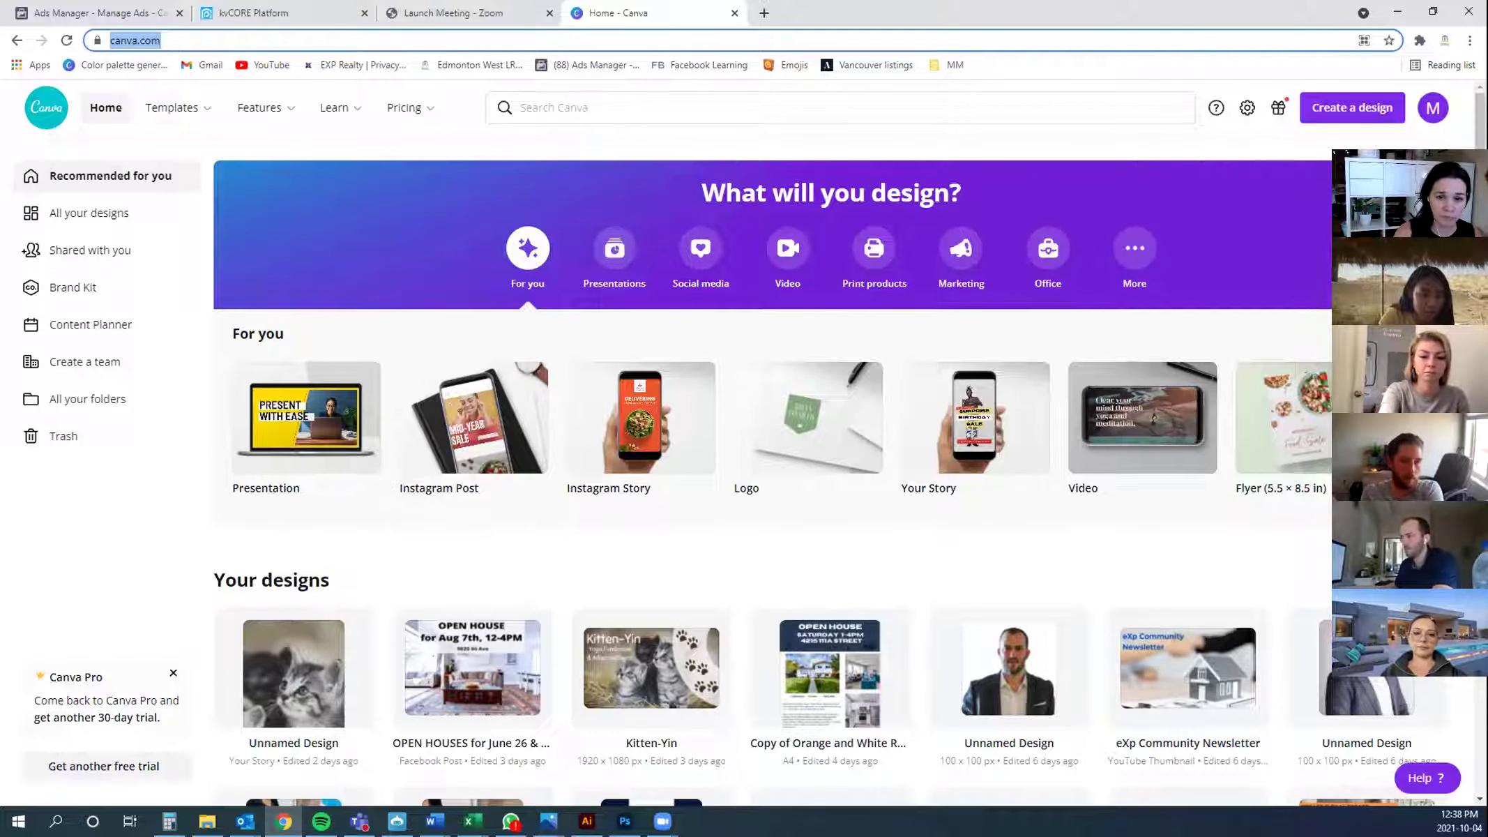
Search the new-design types for "insta" and for "youtube" to look at the available formats and sizes
{"action": "scroll", "coordinate": [408, 610], "scroll_direction": "down", "scroll_amount": 3}
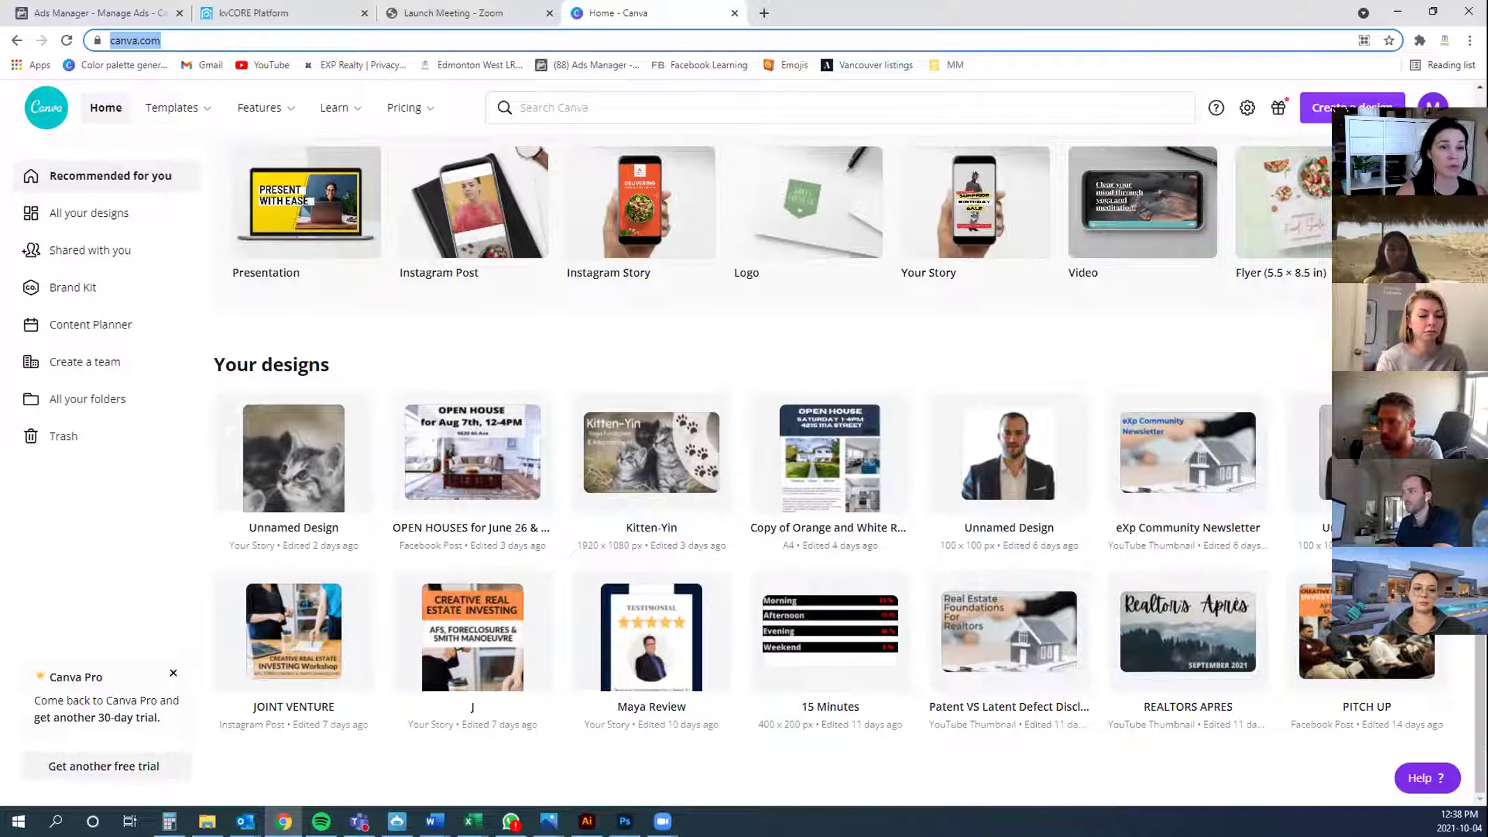
{"action": "left_click", "coordinate": [1353, 108]}
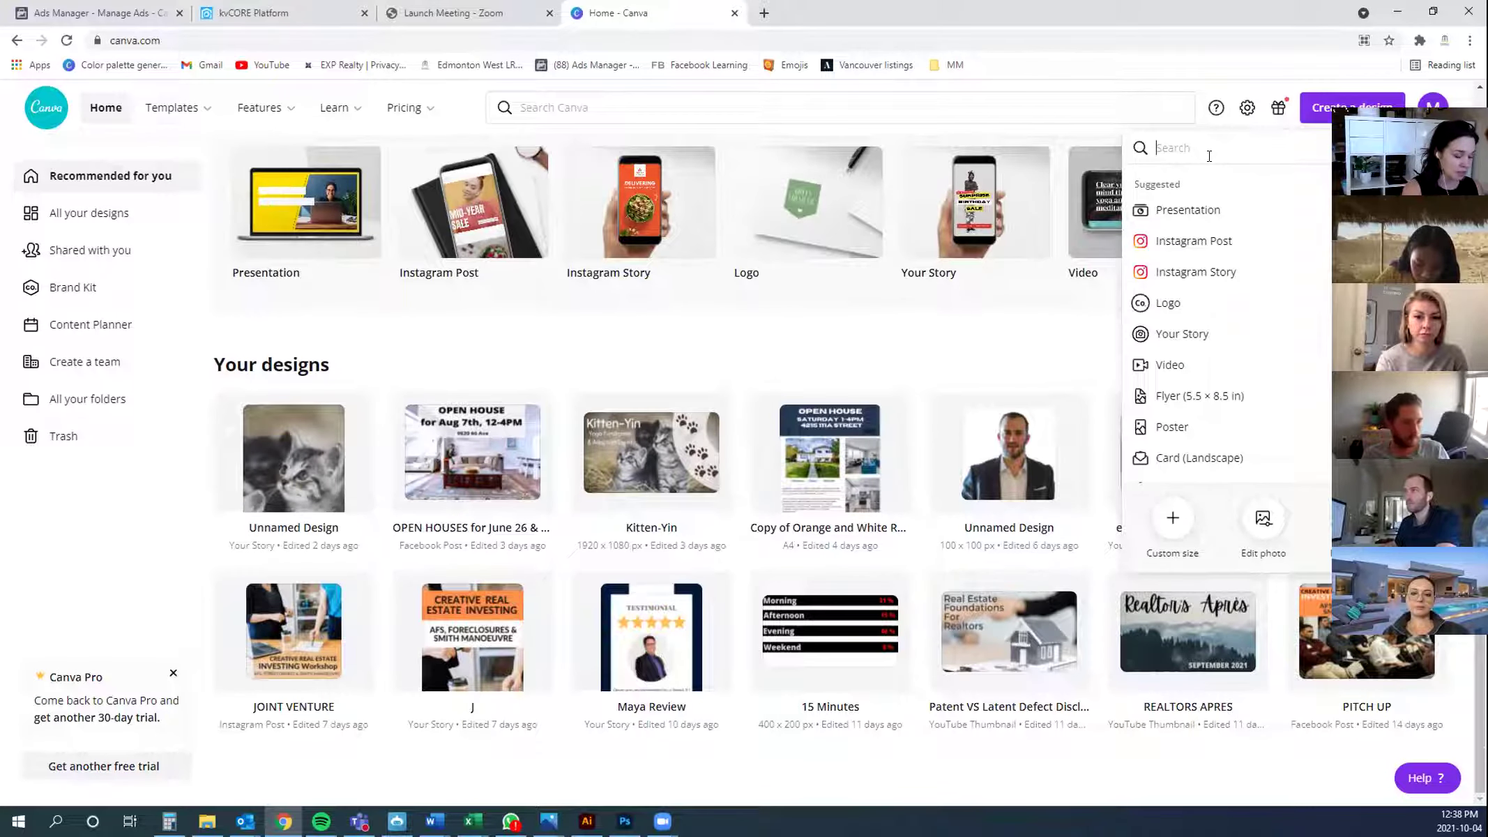
{"action": "type", "text": "insatgra"}
{"action": "key", "text": "BackSpace"}
{"action": "key", "text": "BackSpace"}
{"action": "type", "text": "ta"}
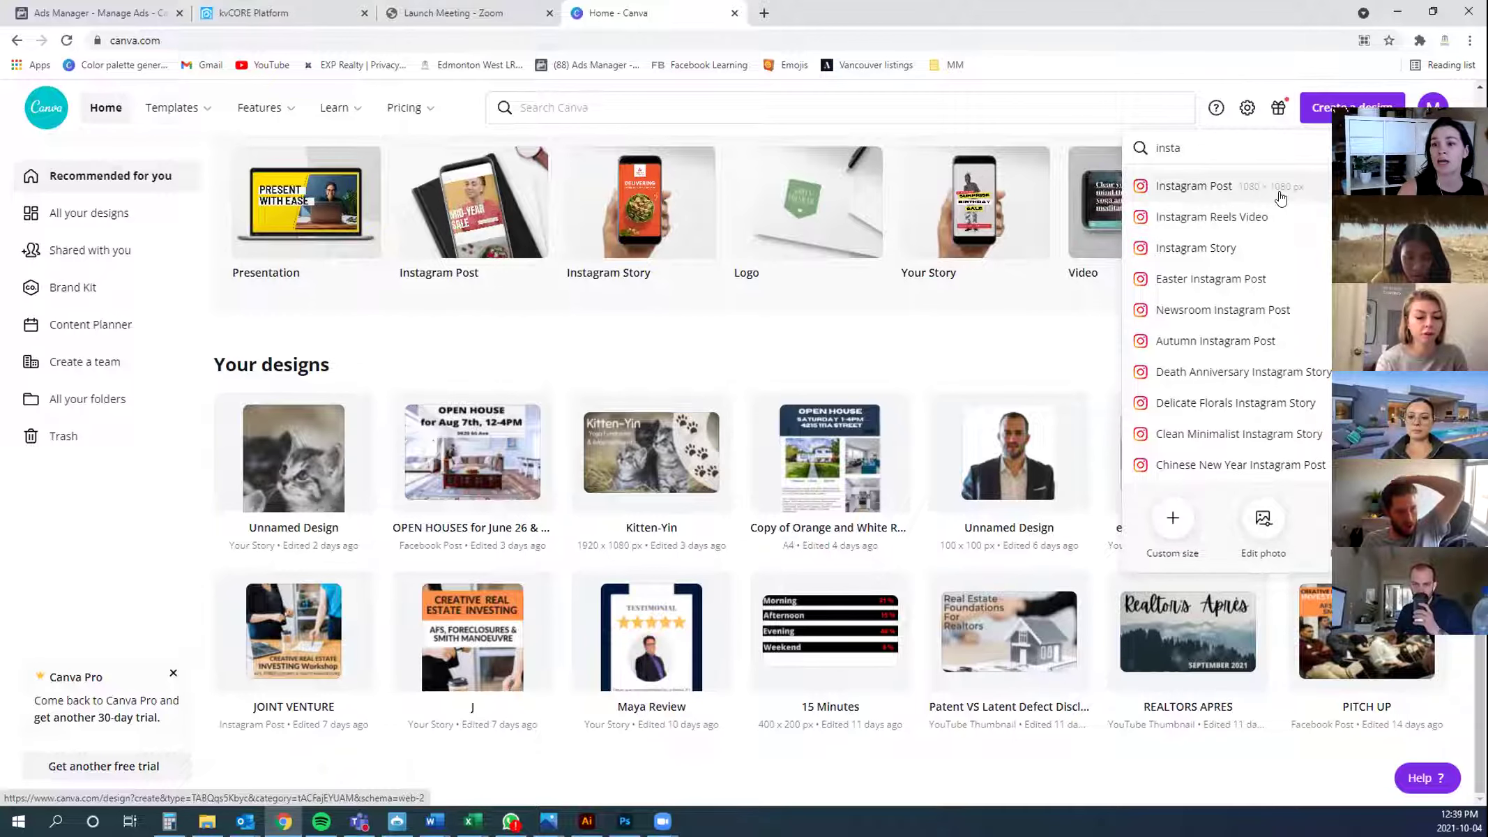
{"action": "double_click", "coordinate": [1161, 148]}
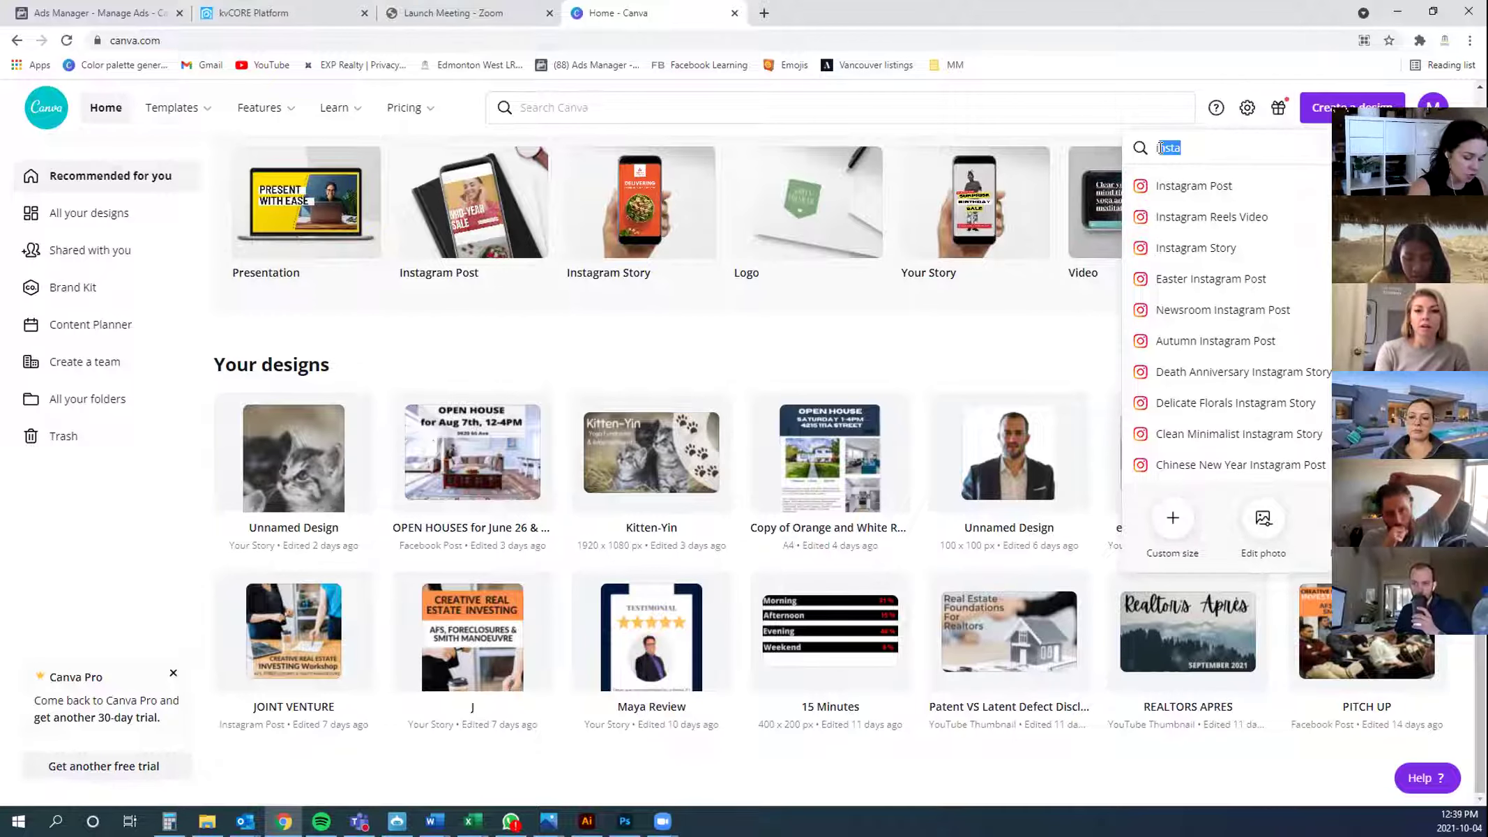
{"action": "type", "text": "Youtube"}
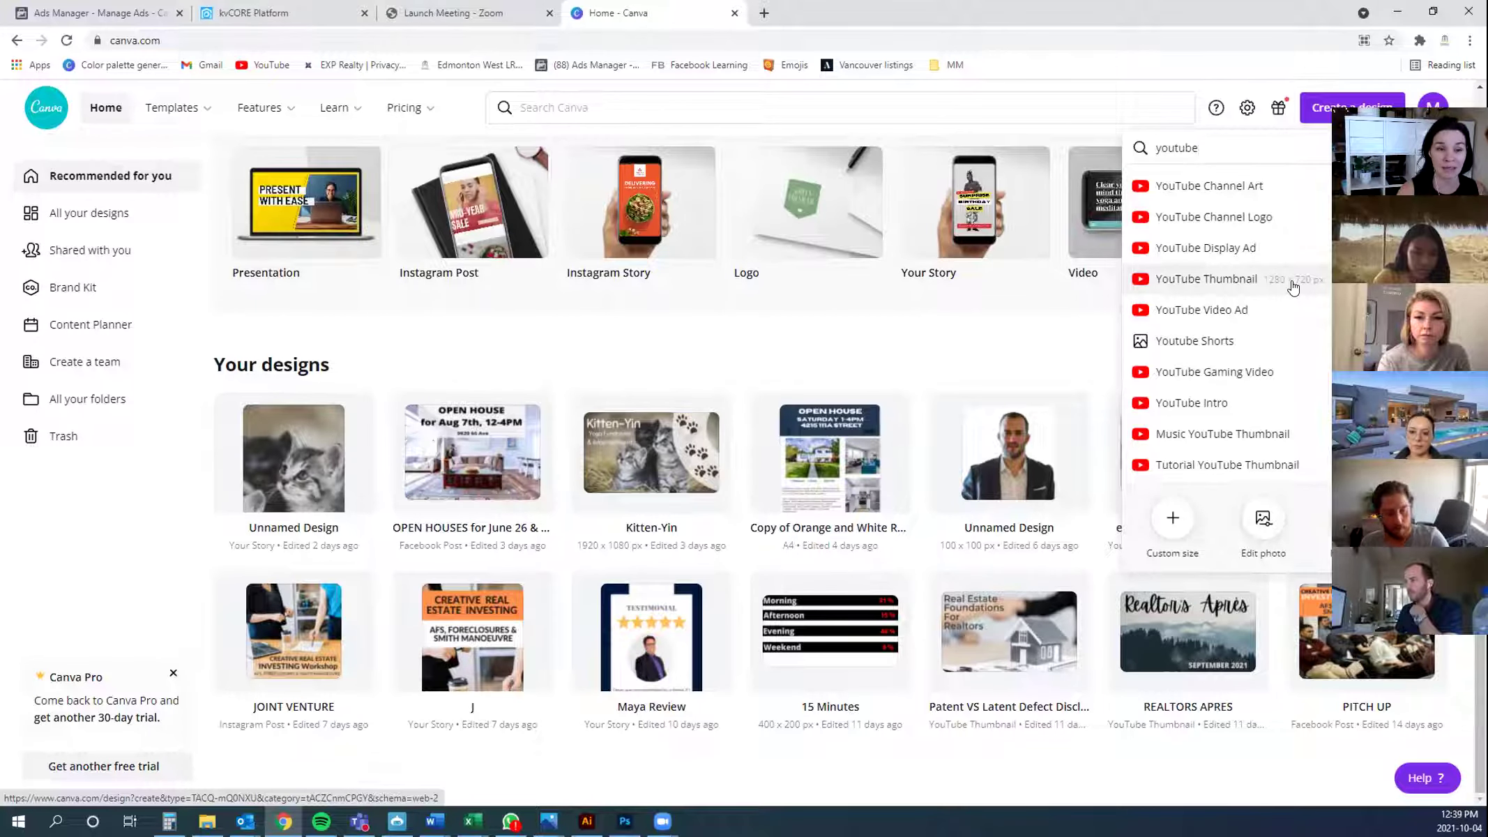
Search the new-design types for "facebook" and create a blank Facebook Post design
{"action": "left_click_drag", "start_coordinate": [1213, 148], "coordinate": [1155, 149]}
{"action": "key", "text": "BackSpace"}
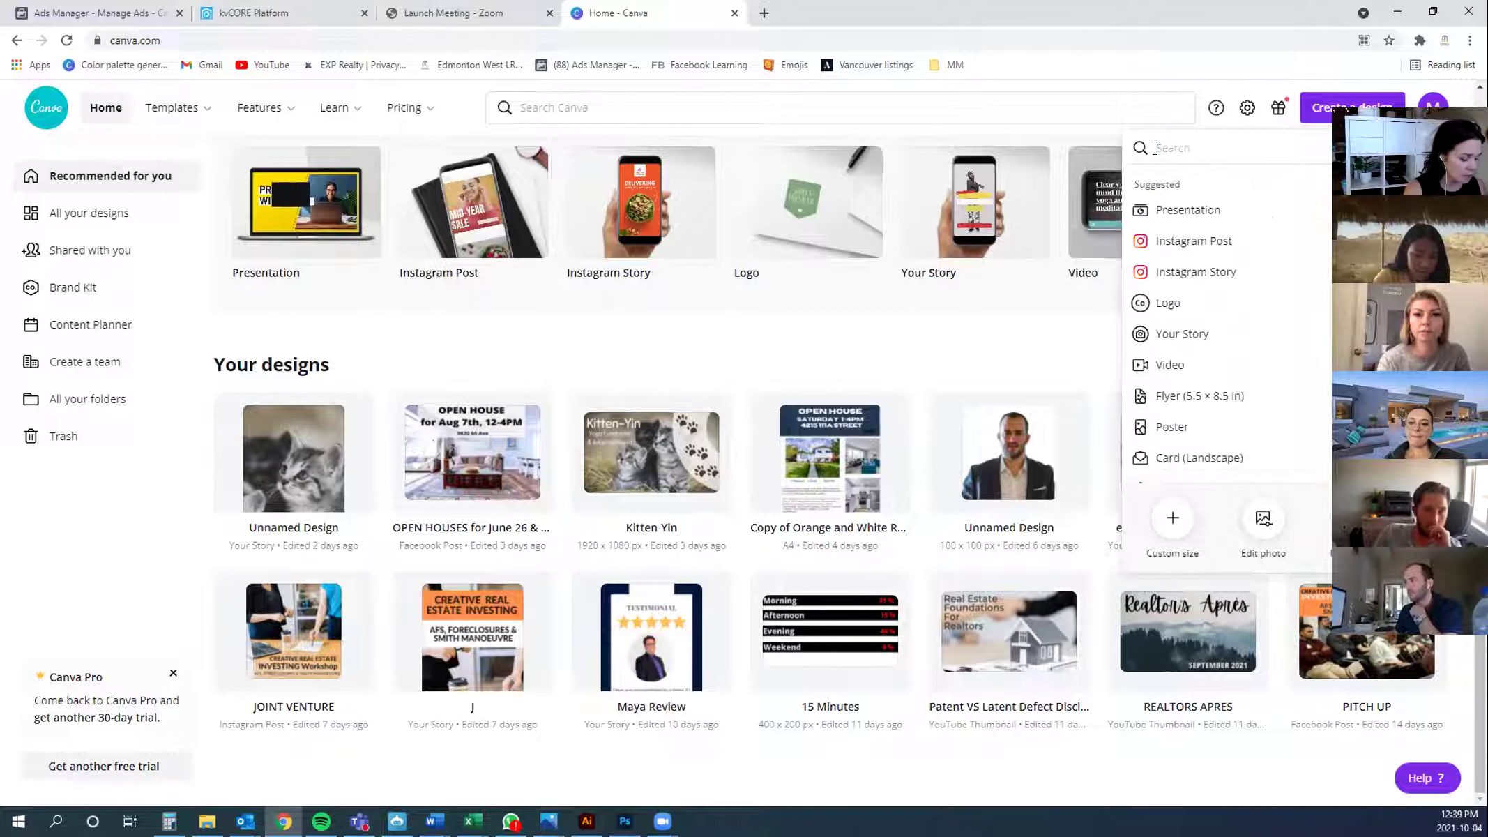
{"action": "type", "text": "facebook"}
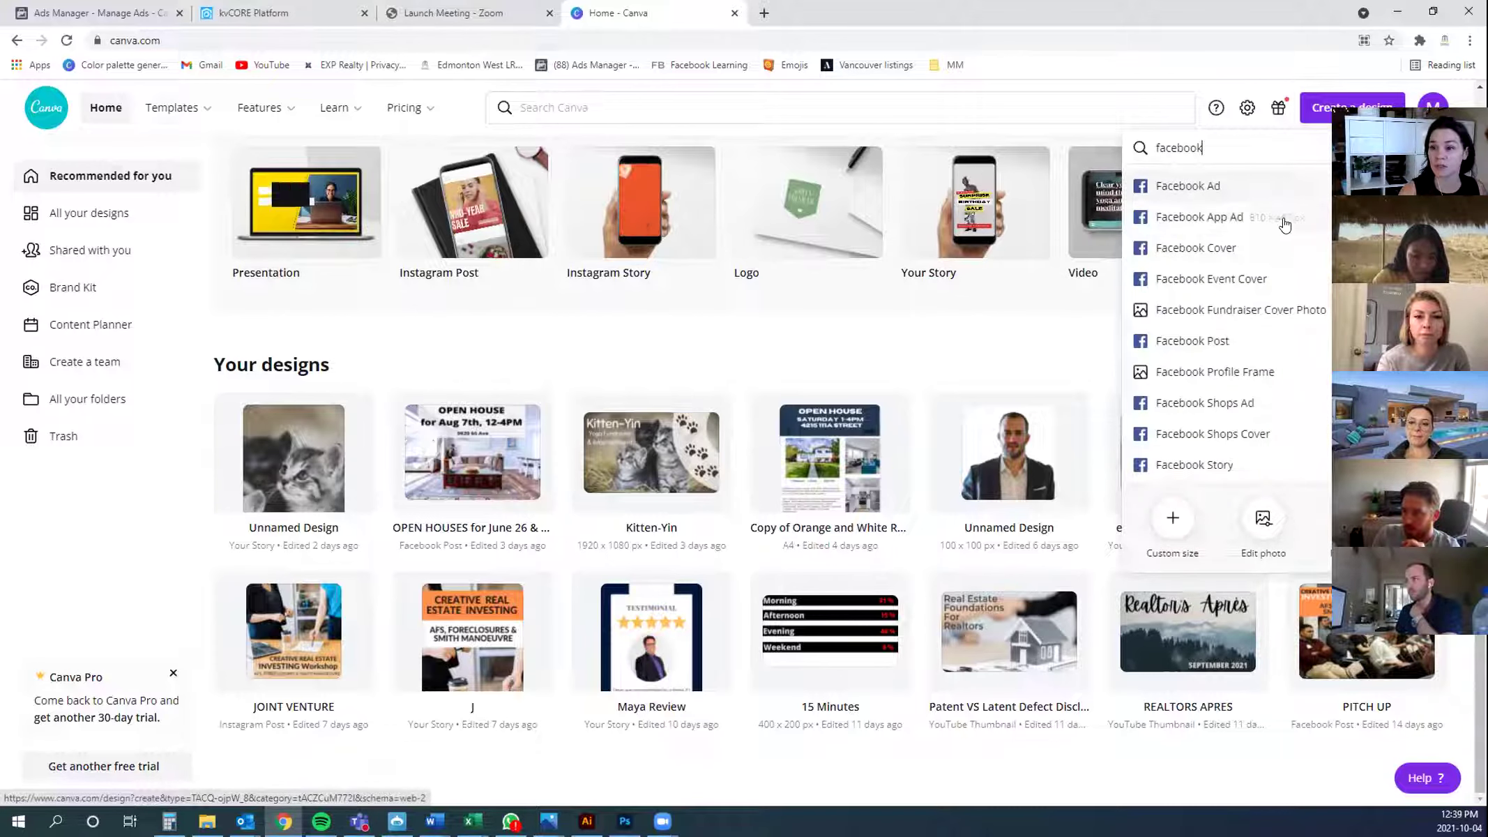
{"action": "left_click", "coordinate": [1192, 340]}
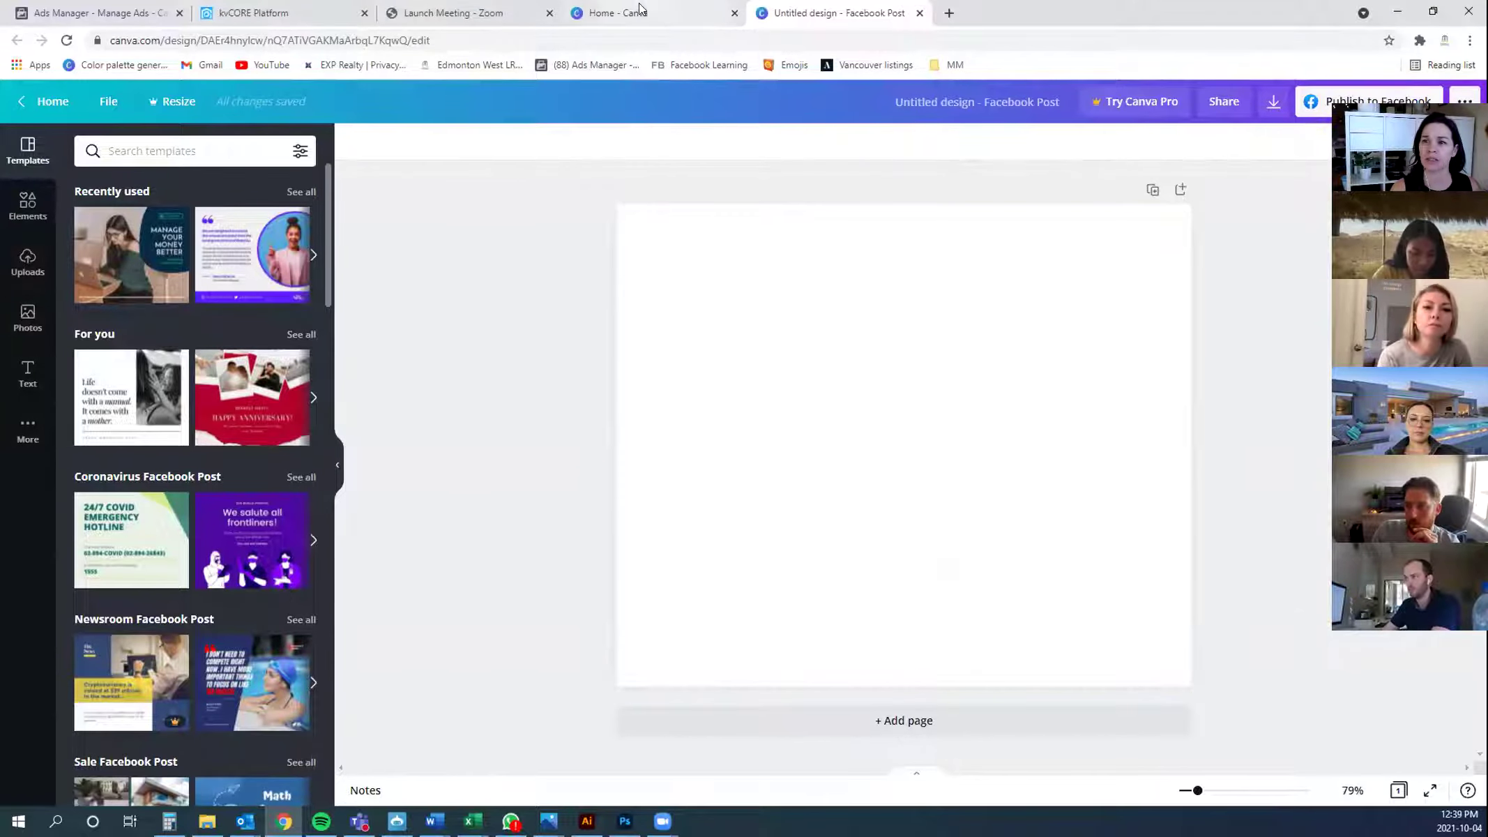
{"action": "left_click", "coordinate": [619, 13]}
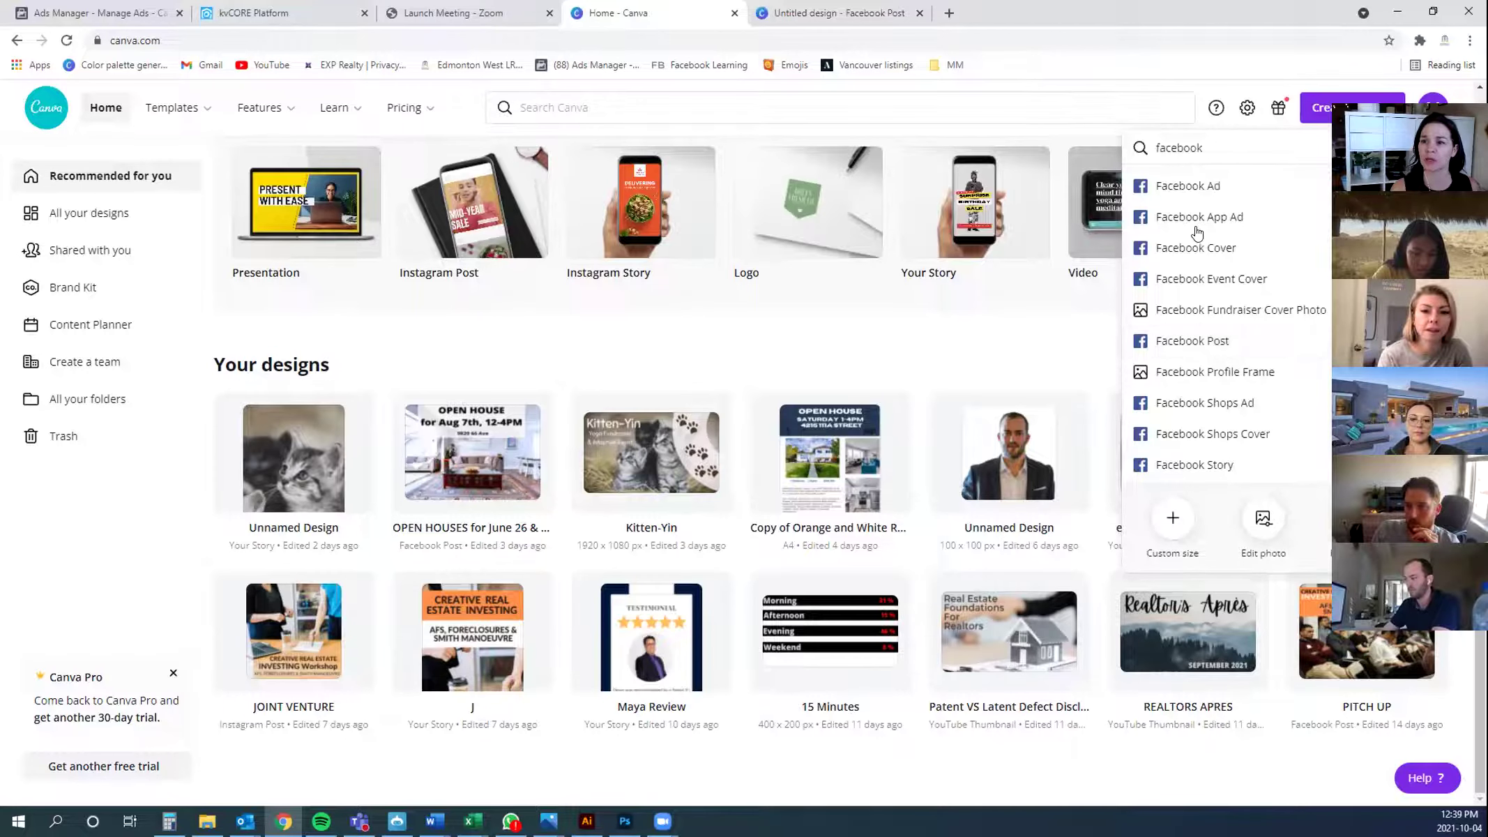
{"action": "left_click", "coordinate": [1215, 341]}
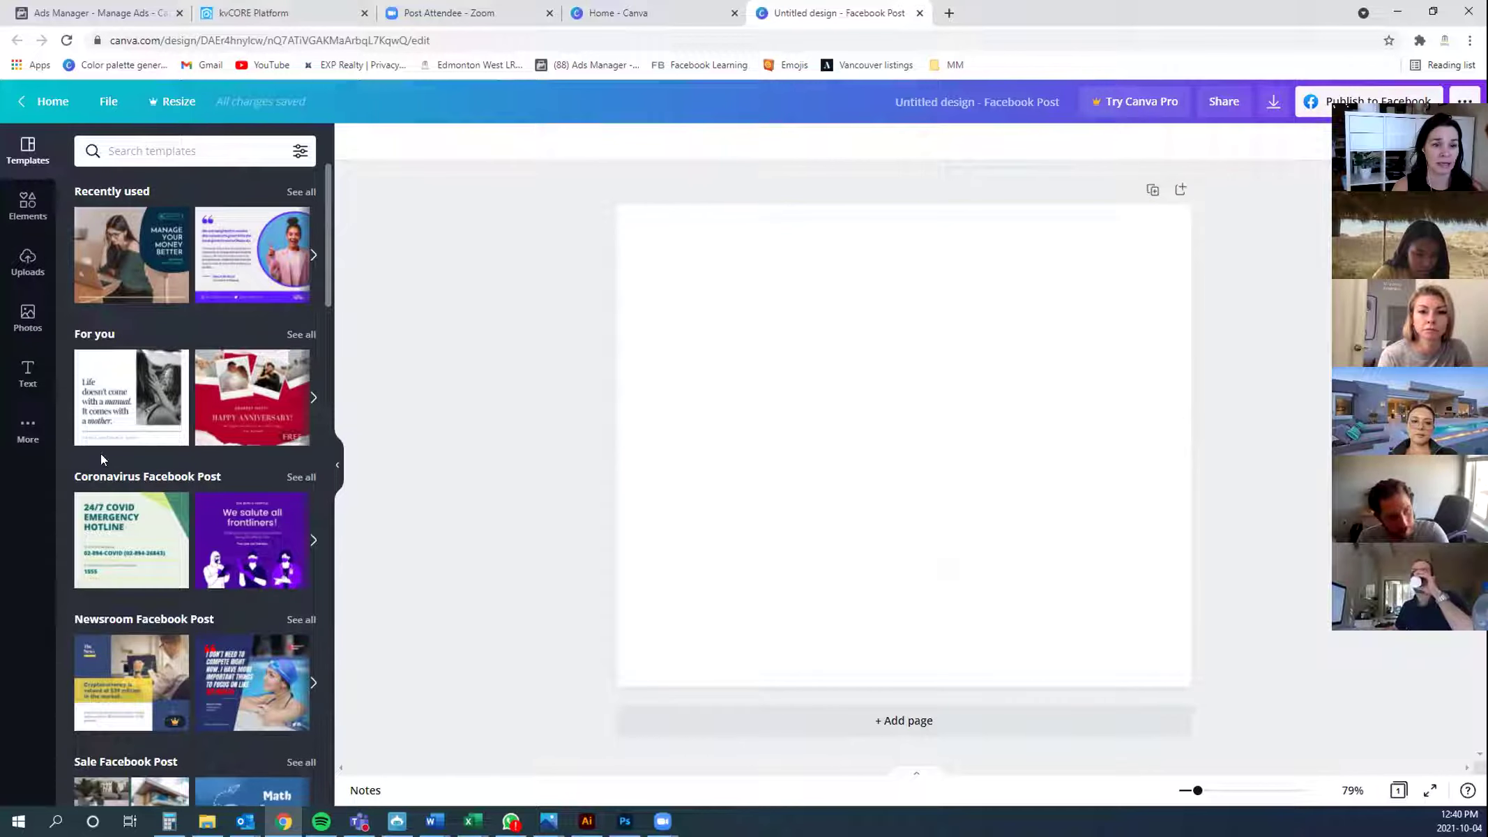
Search the Facebook Post templates for "real estate"
{"action": "scroll", "coordinate": [218, 684], "scroll_direction": "down", "scroll_amount": 5}
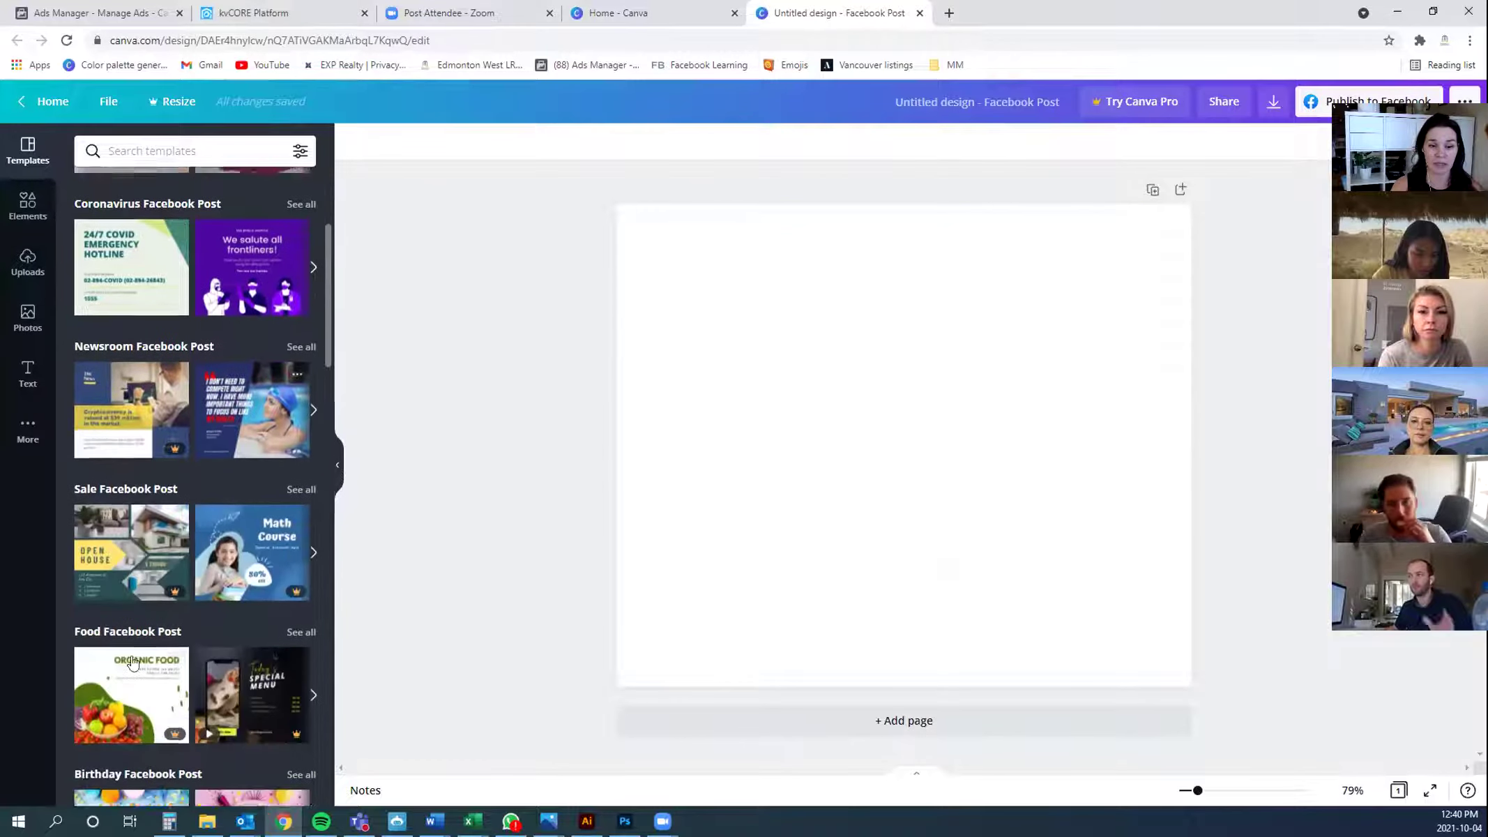
{"action": "scroll", "coordinate": [142, 229], "scroll_direction": "up", "scroll_amount": 5}
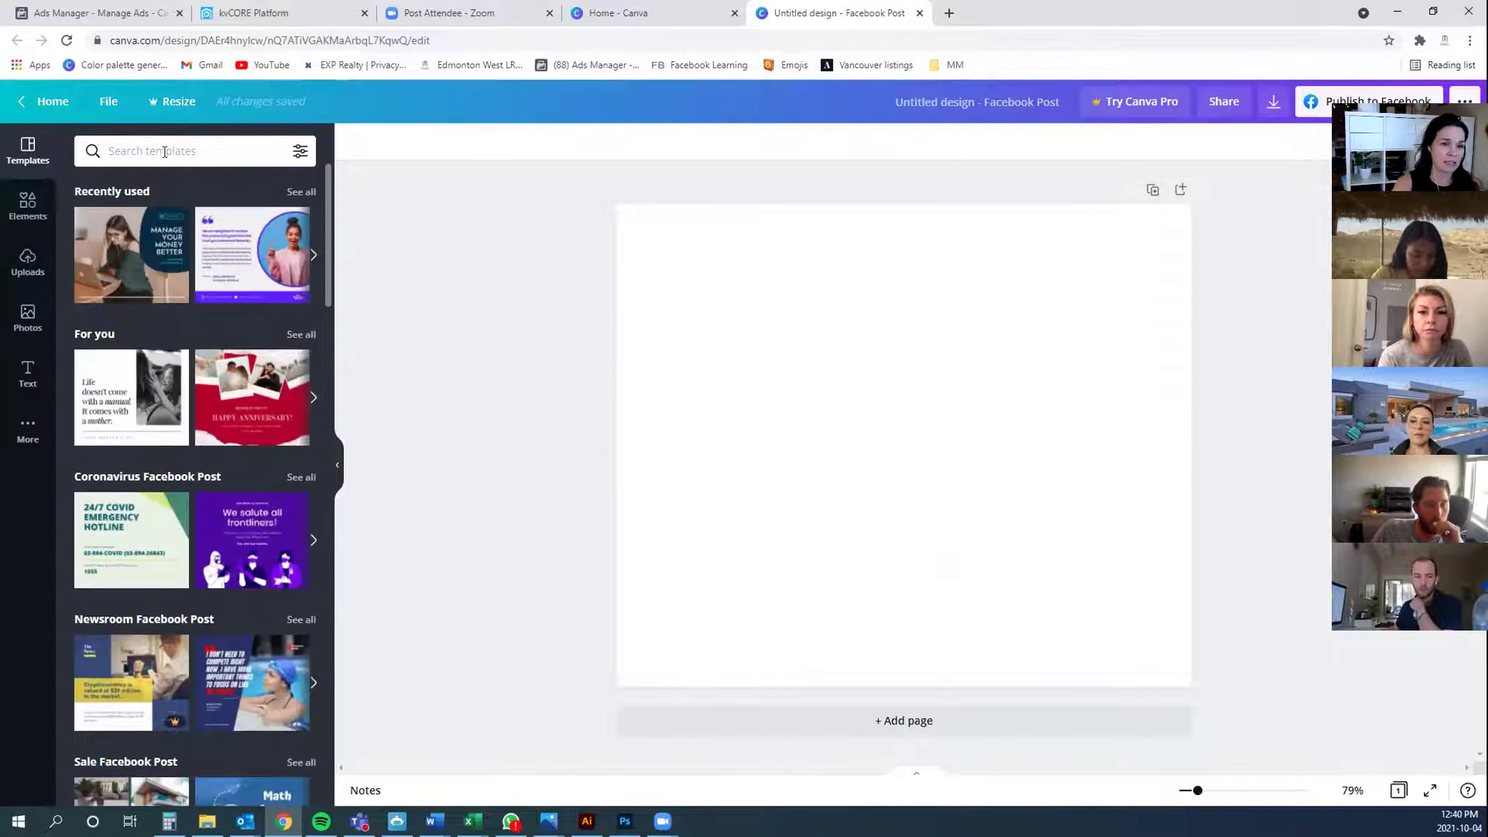
{"action": "left_click", "coordinate": [165, 151]}
{"action": "type", "text": "real estate"}
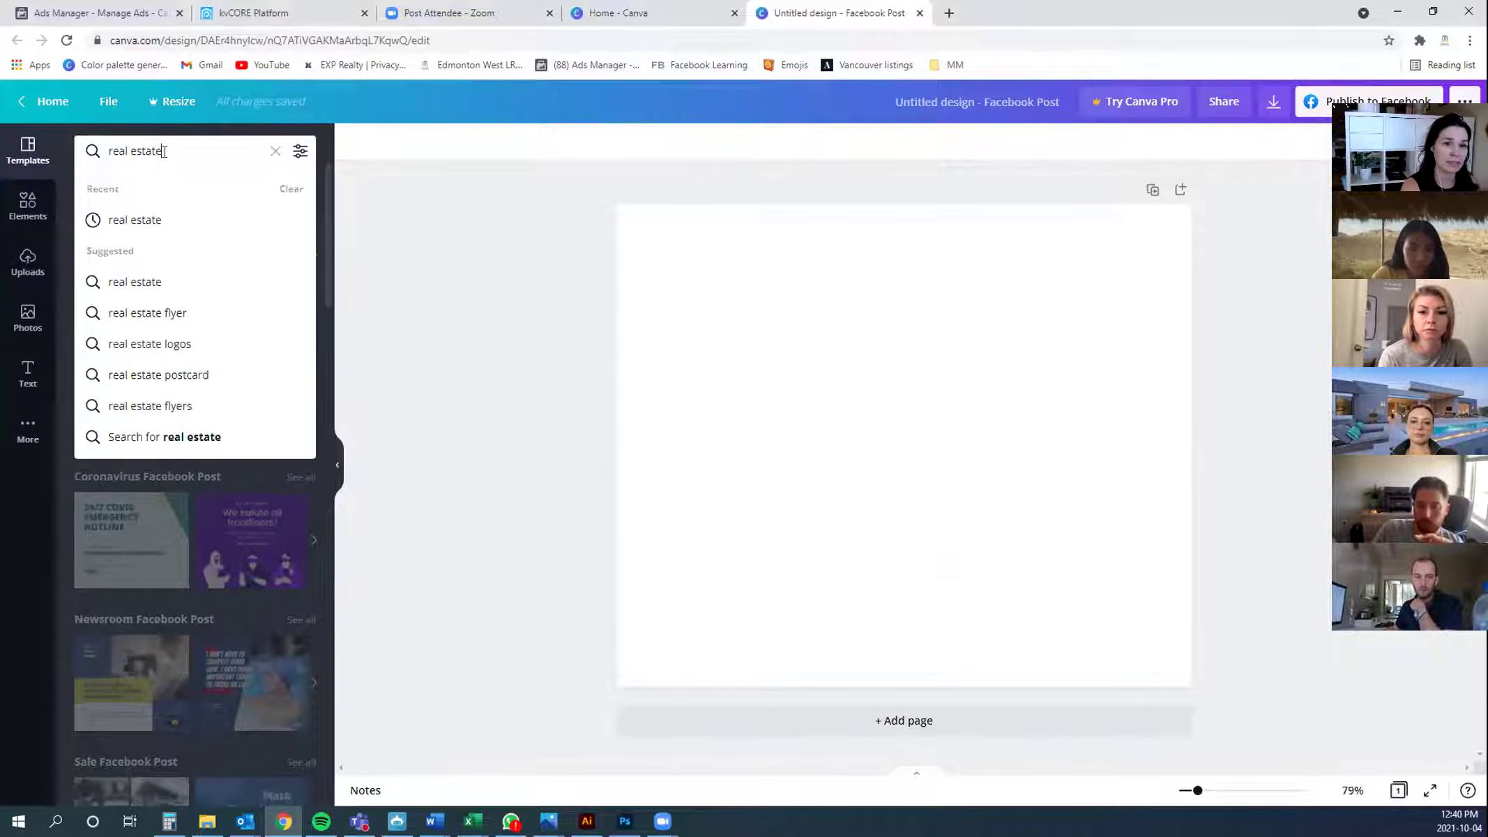
{"action": "left_click", "coordinate": [153, 220]}
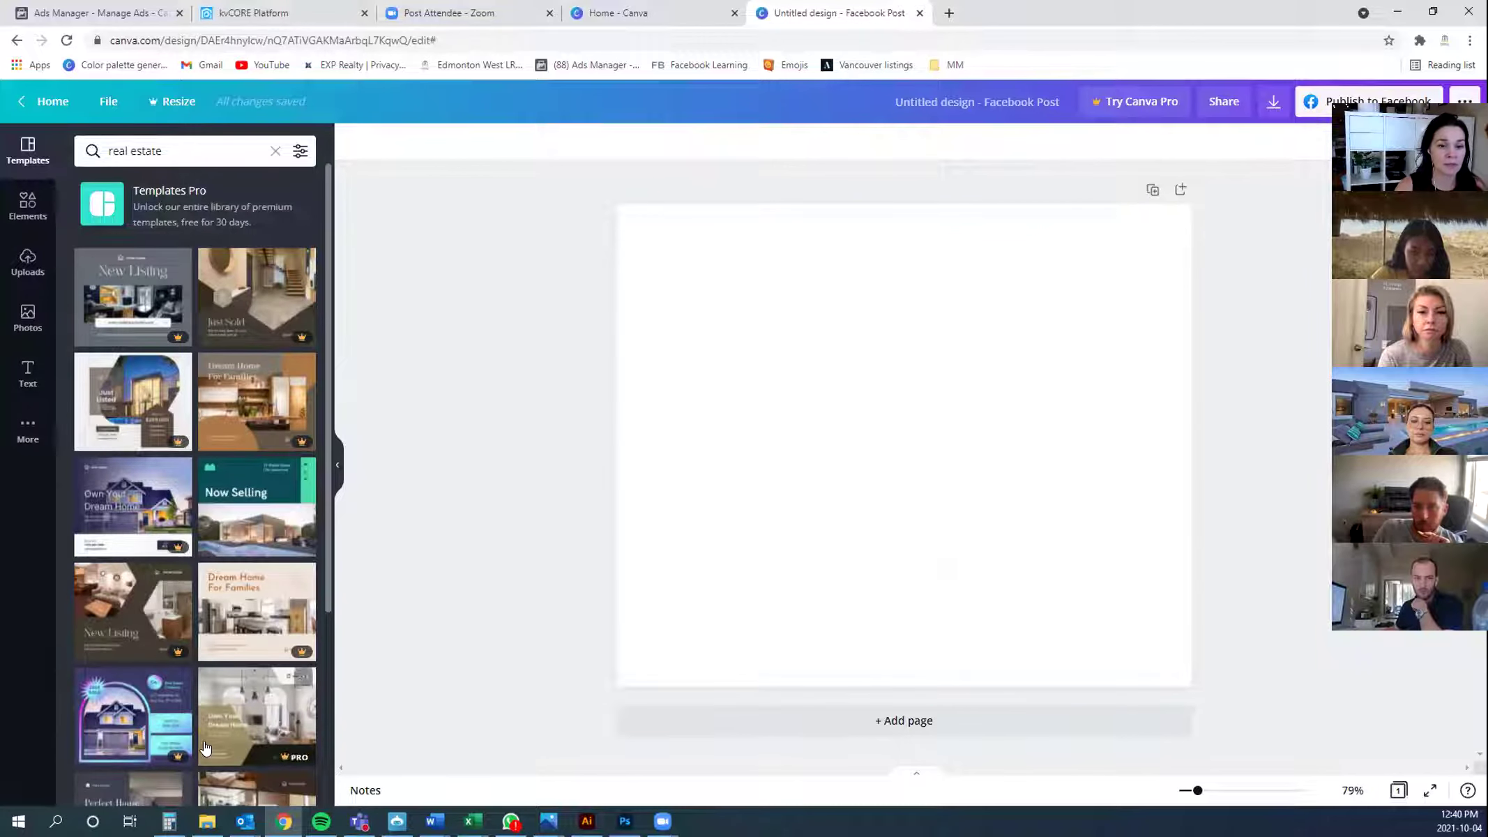
View the upgrade offer for the Pro "New Listing" template and dismiss it
{"action": "mouse_move", "coordinate": [165, 325]}
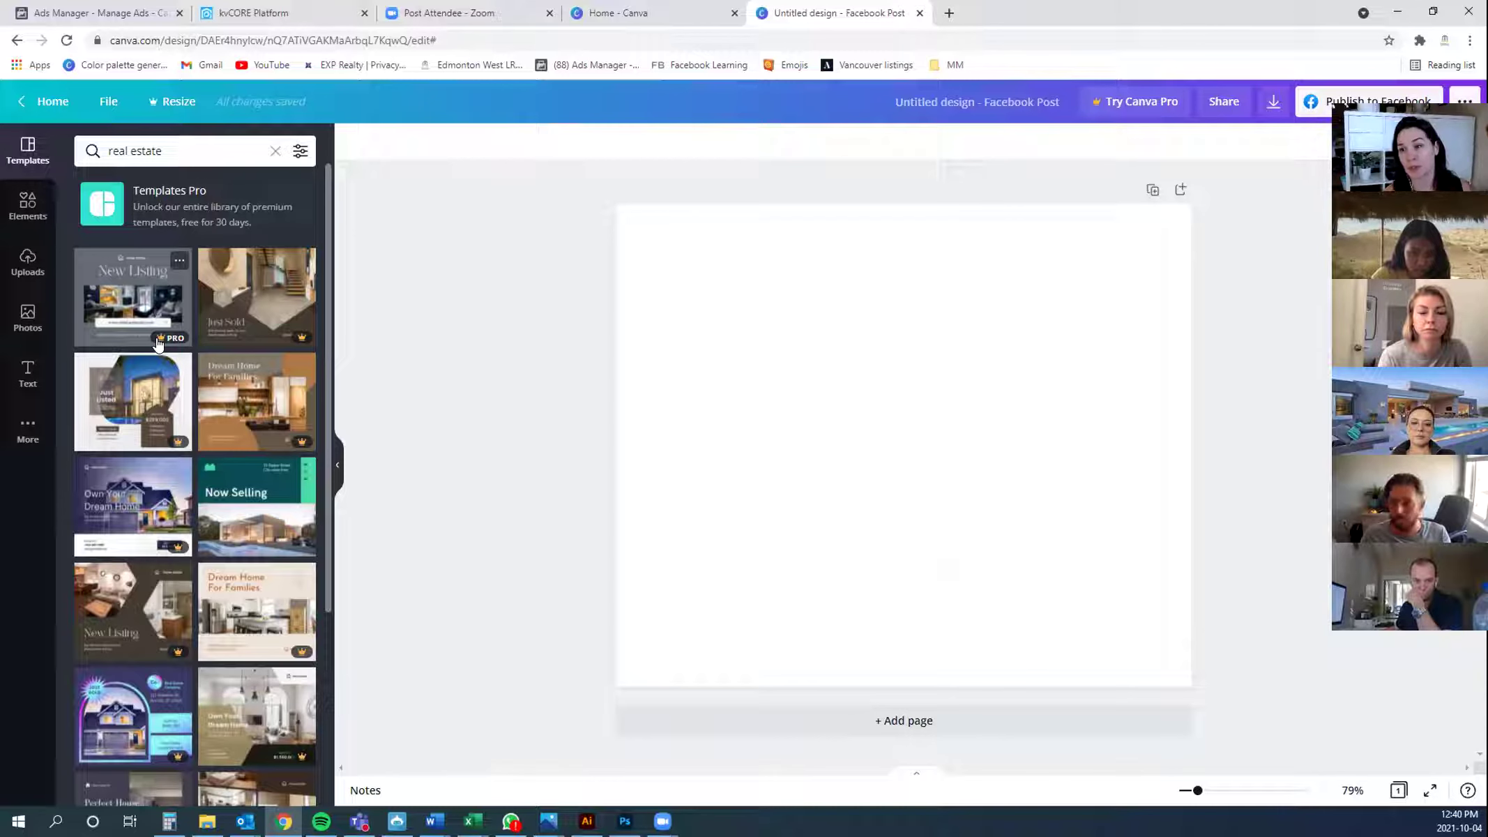
{"action": "left_click", "coordinate": [159, 344]}
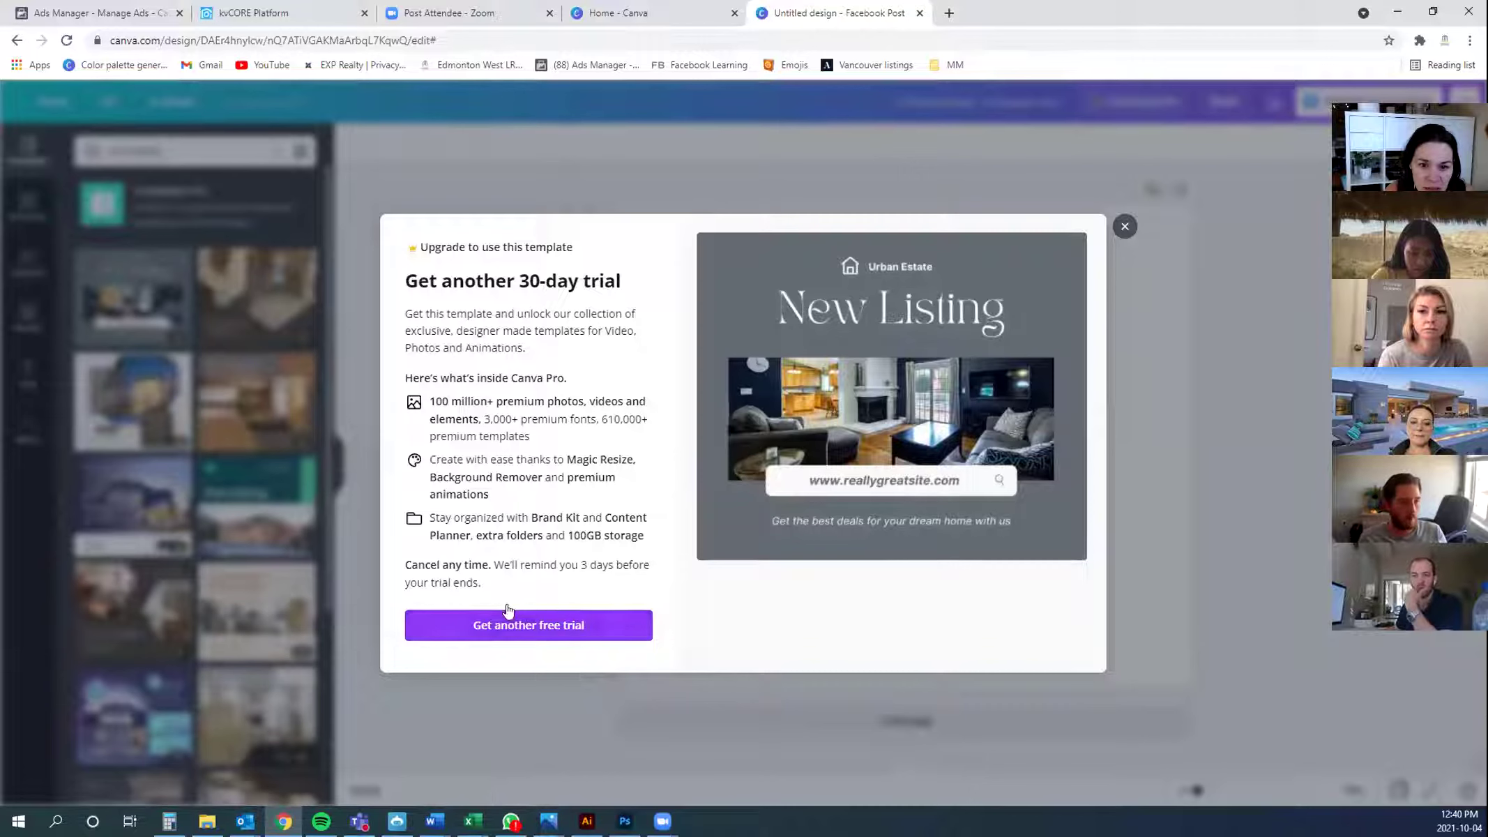
{"action": "left_click", "coordinate": [1125, 226]}
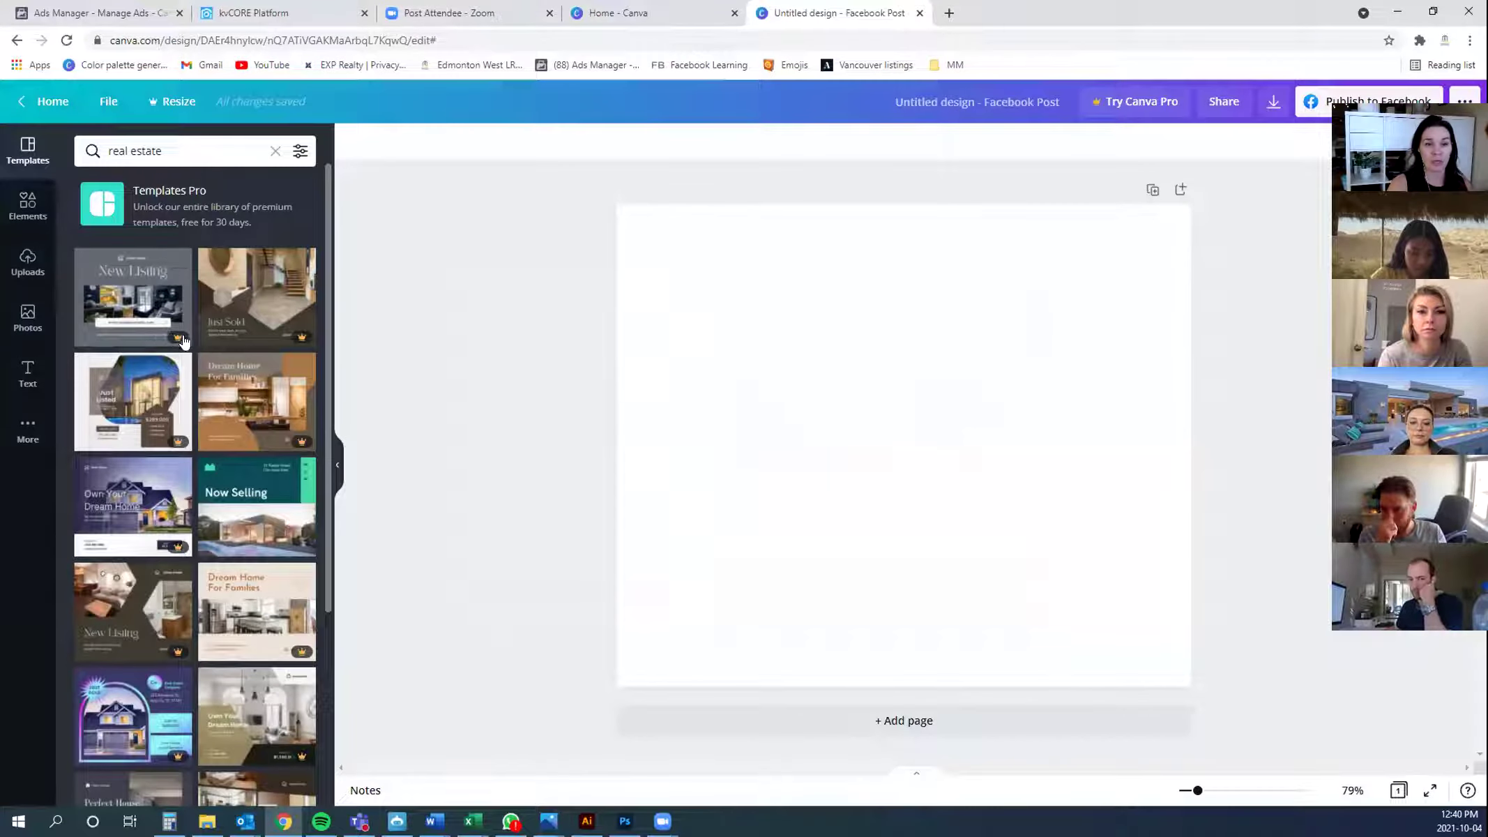
Apply the free green "Now Selling" real estate template to the blank page
{"action": "mouse_move", "coordinate": [112, 270]}
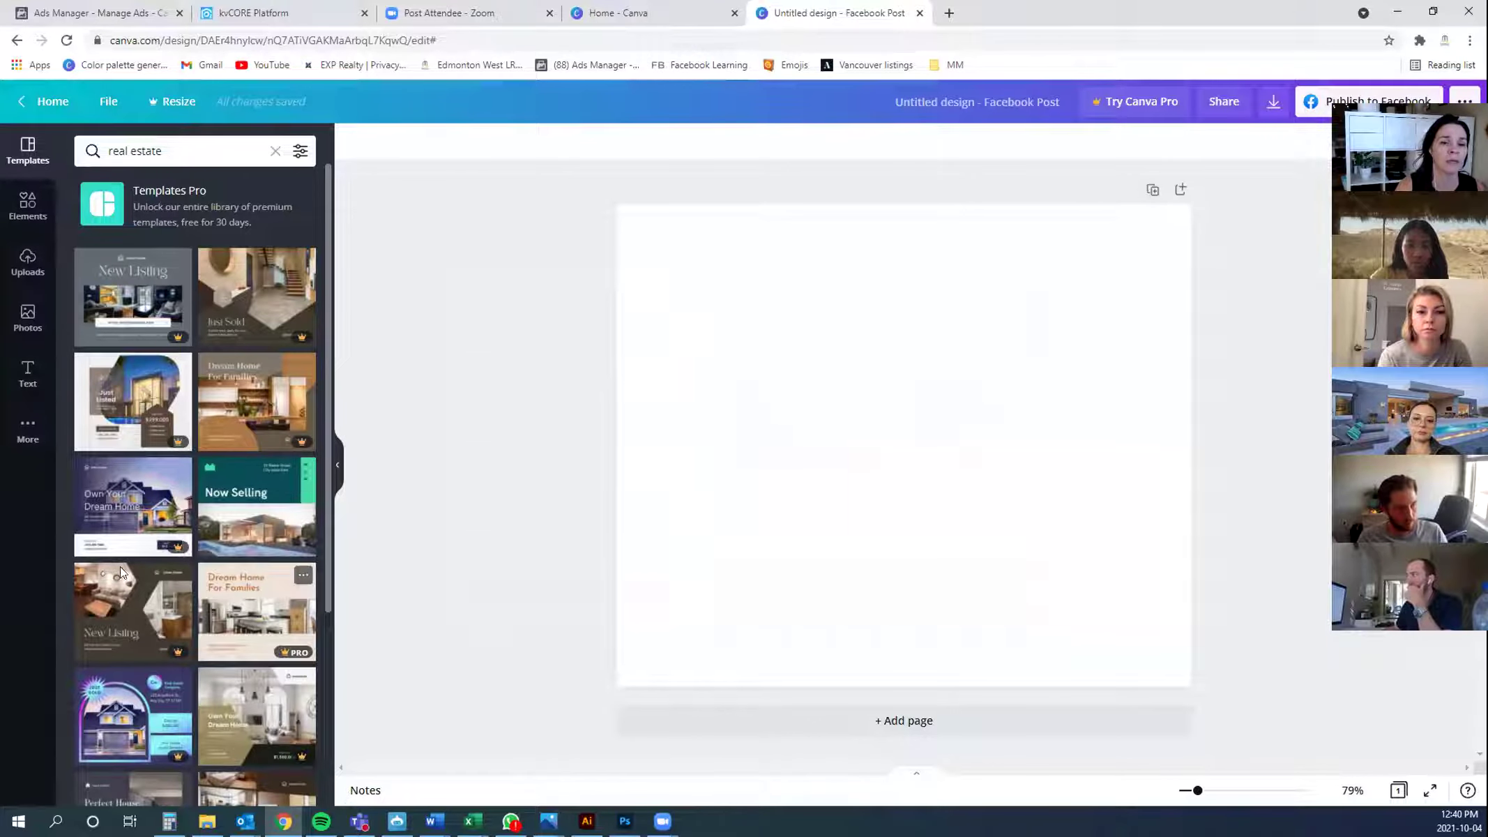
{"action": "left_click", "coordinate": [266, 510]}
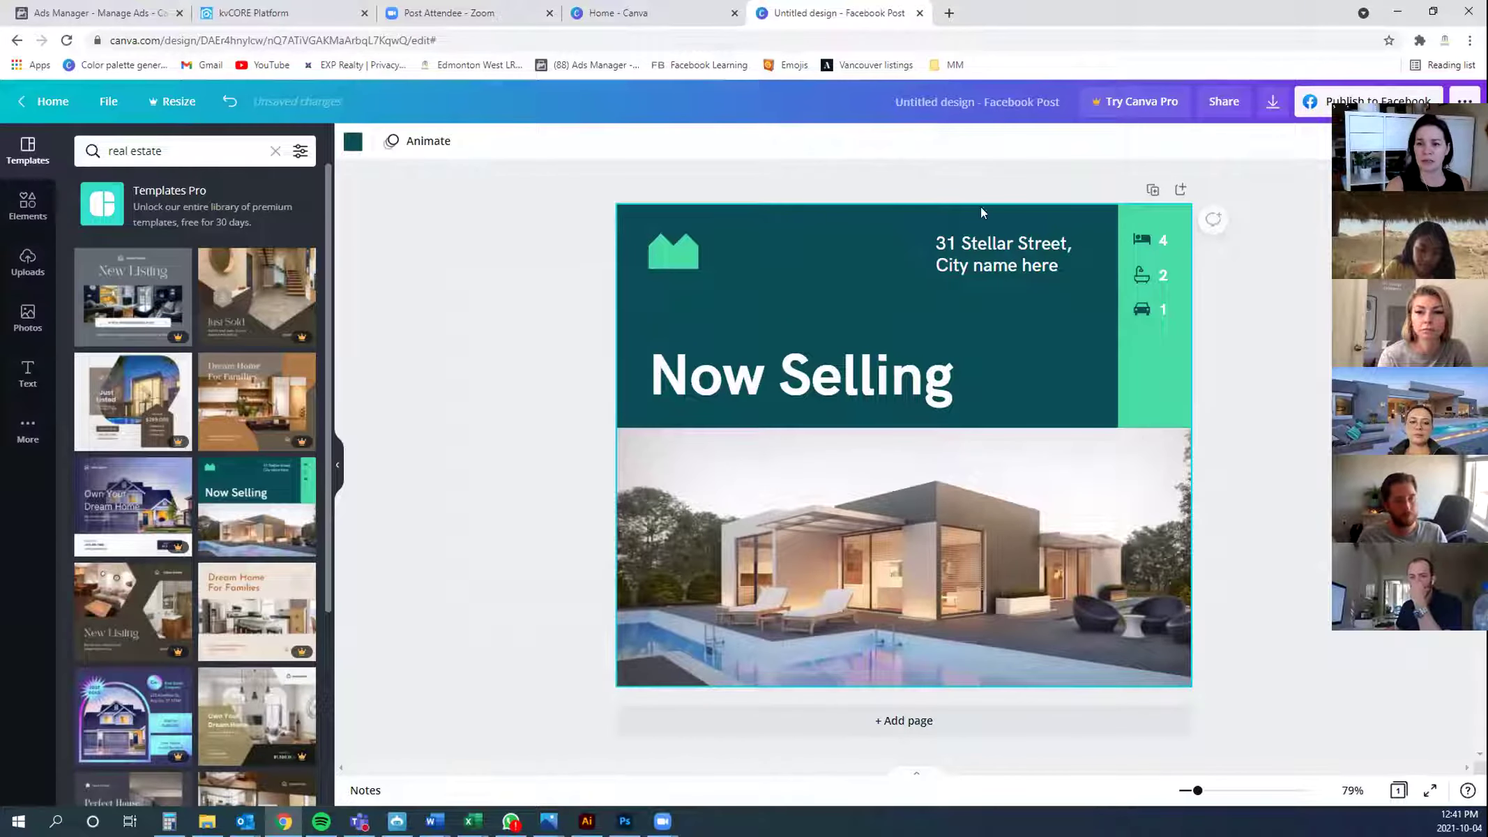
Replace the placeholder street line in the template's address text with the listing's street address
{"action": "left_click", "coordinate": [1073, 248]}
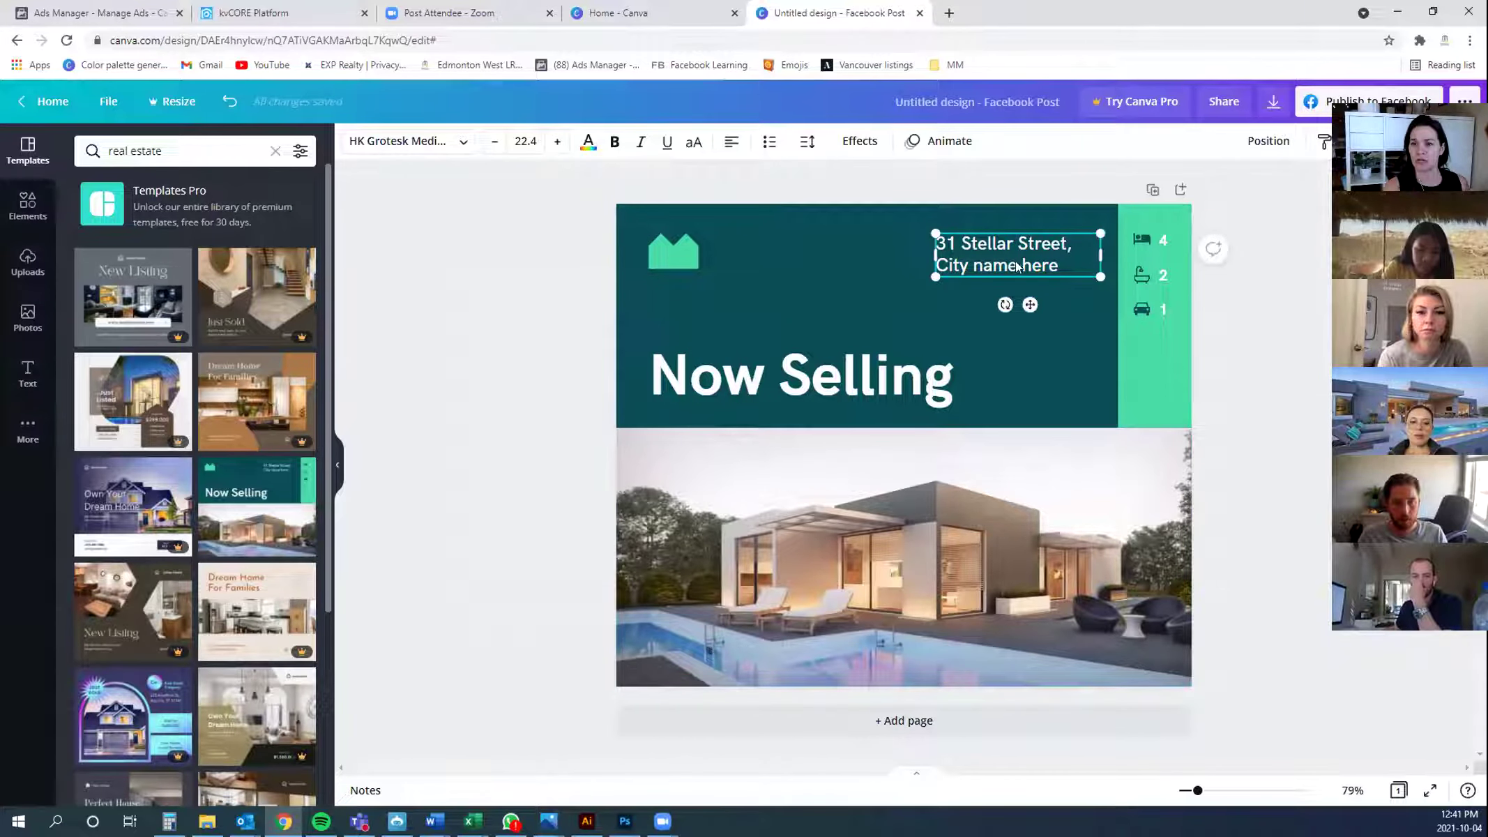
{"action": "left_click", "coordinate": [1074, 244]}
{"action": "left_click", "coordinate": [1074, 243]}
{"action": "left_click_drag", "start_coordinate": [1074, 243], "coordinate": [938, 244]}
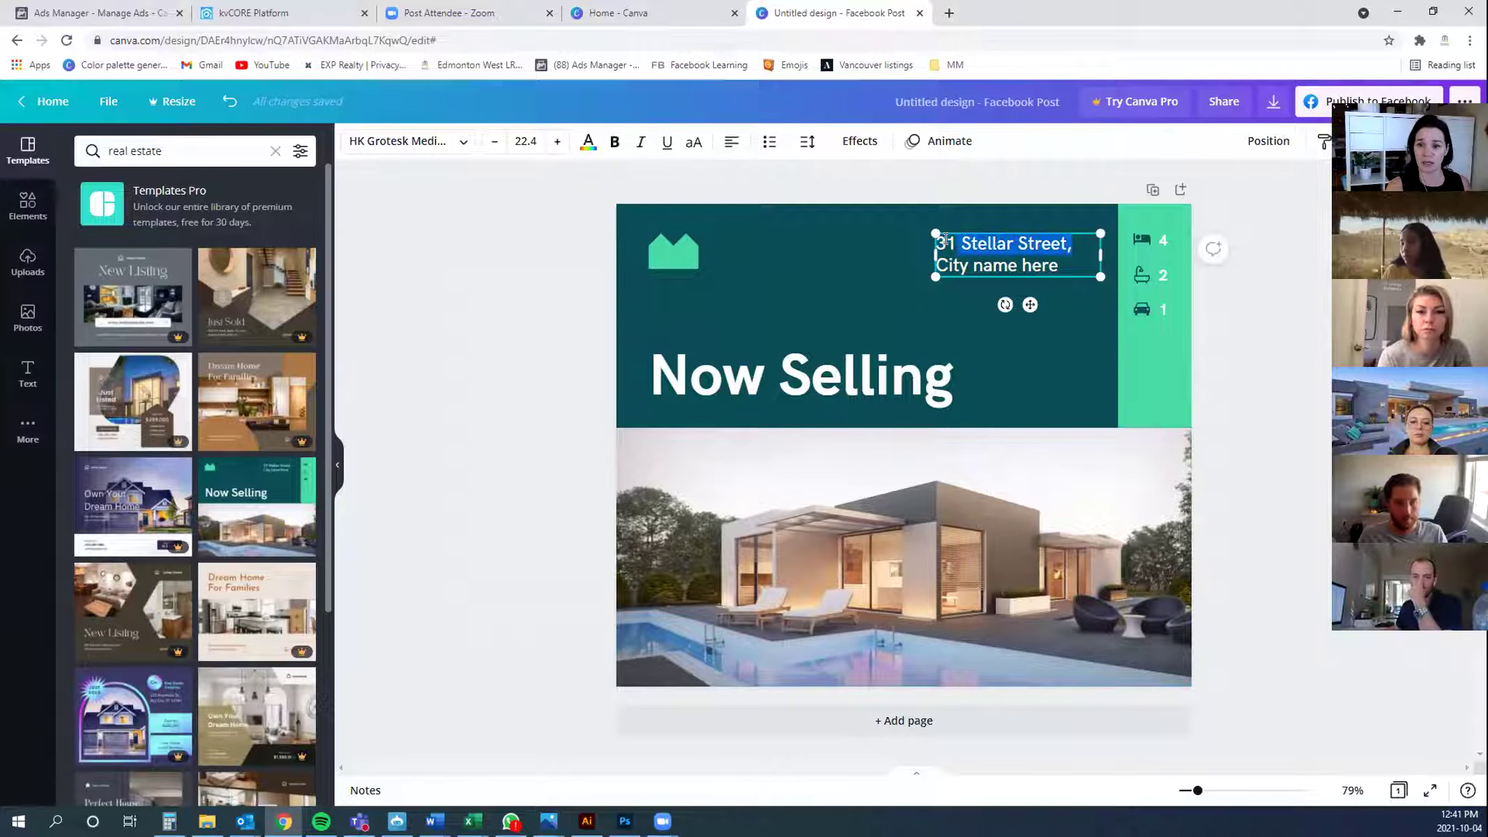
{"action": "key", "text": "BackSpace"}
{"action": "type", "text": "123"}
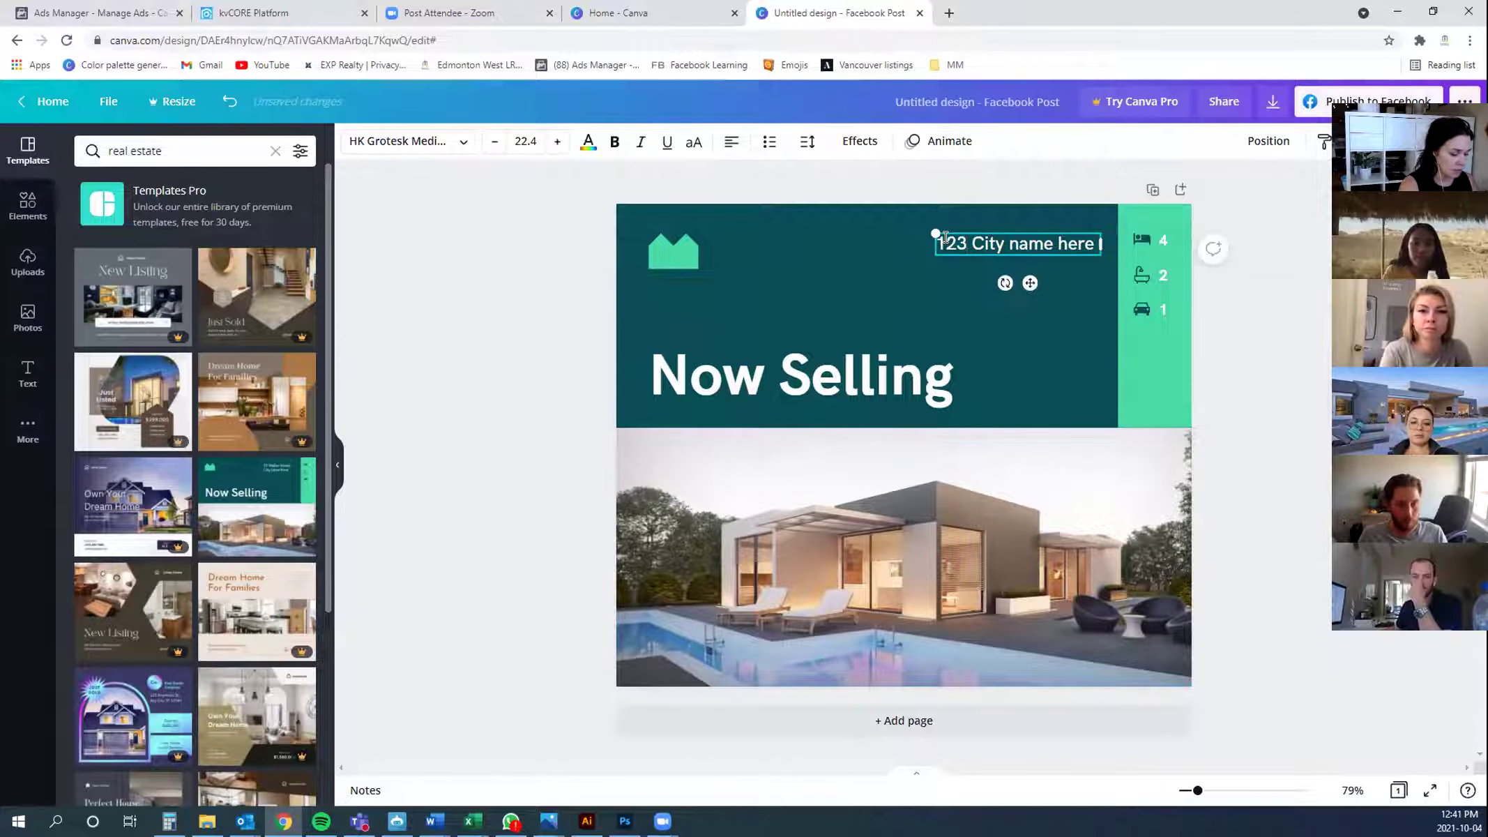
{"action": "type", "text": "4"}
{"action": "type", "text": "Testing Street"}
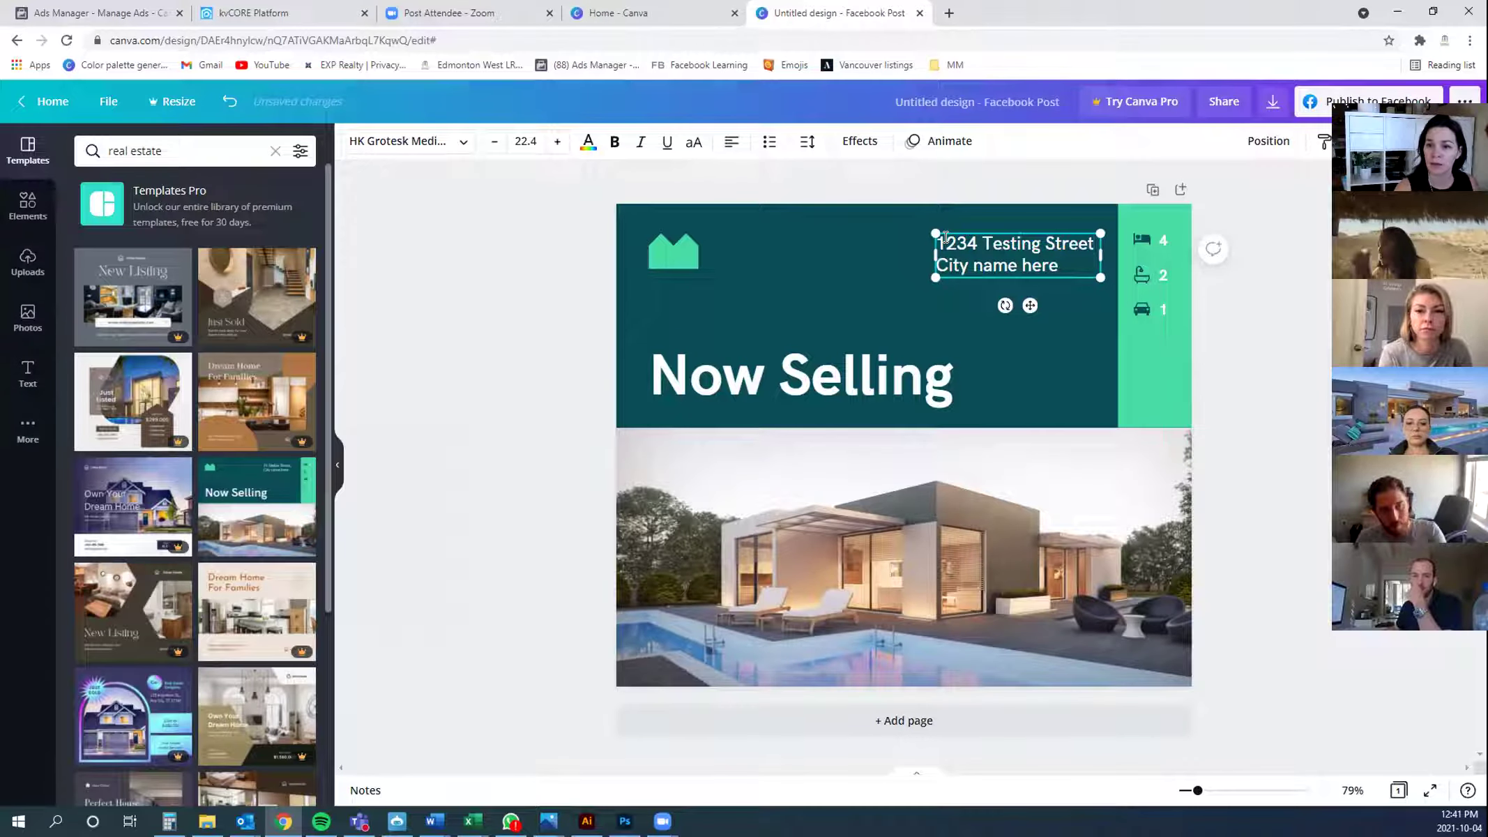
Replace the placeholder city line under the street address with "Vancouver, B.C"
{"action": "left_click_drag", "start_coordinate": [1057, 261], "coordinate": [955, 270]}
{"action": "key", "text": "BackSpace"}
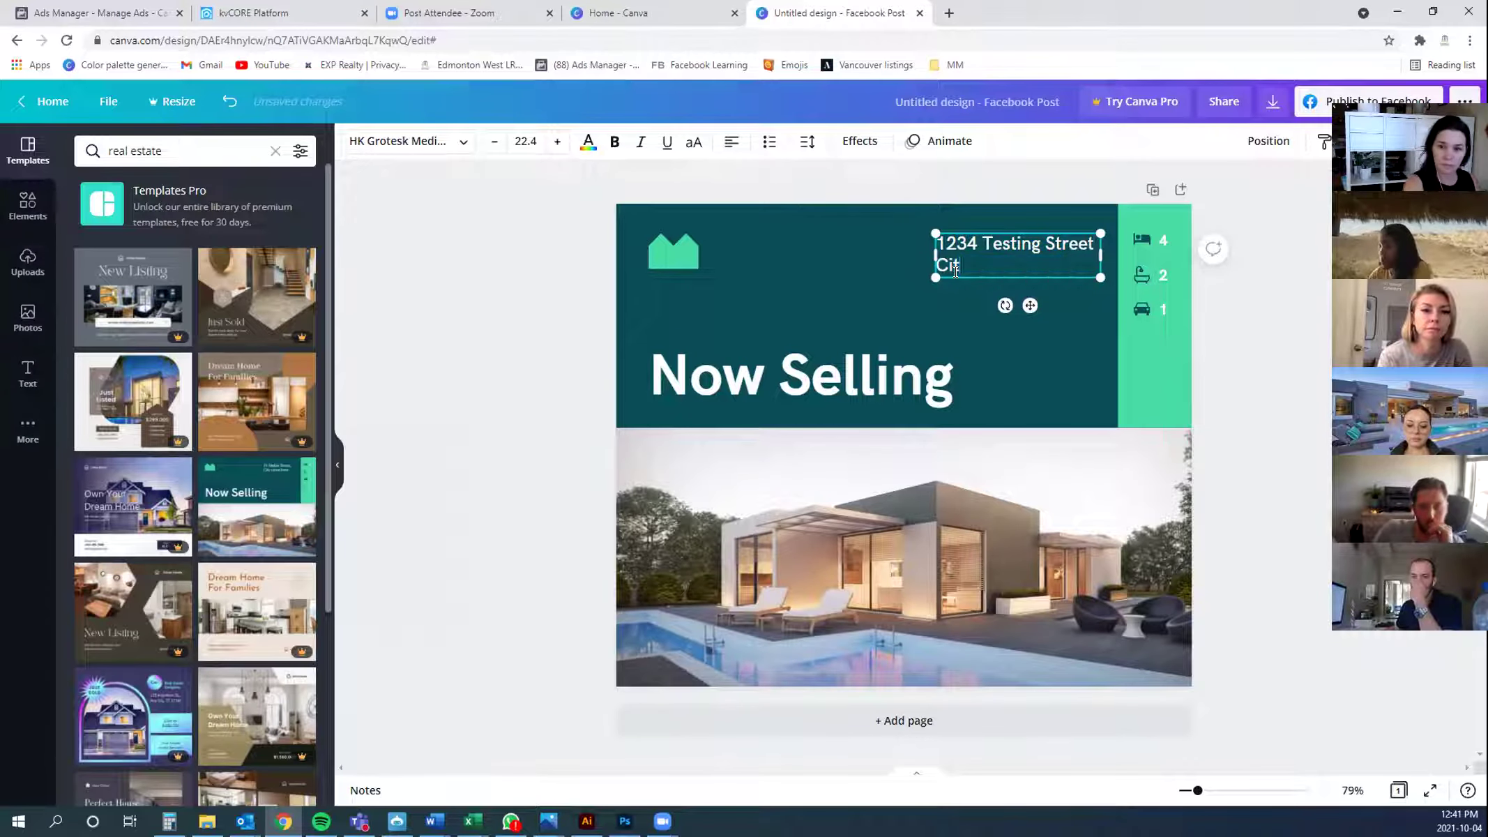
{"action": "key", "text": "BackSpace"}
{"action": "type", "text": "Vancouver, B.C"}
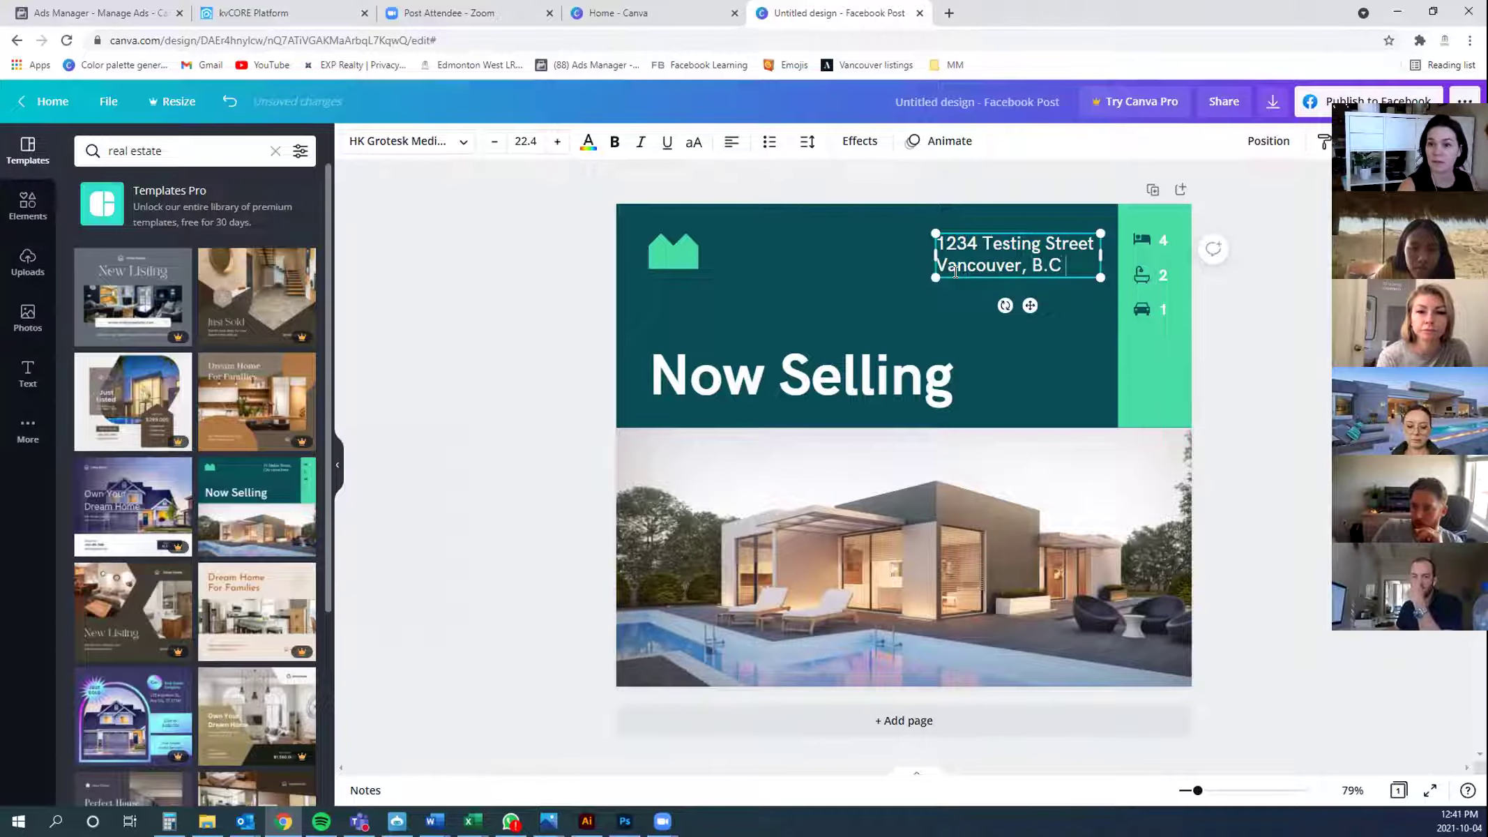
Select the bed icon, bedroom count and car icon in turn to inspect the template's individual elements
{"action": "left_click", "coordinate": [1013, 369]}
{"action": "left_click", "coordinate": [1141, 239]}
{"action": "left_click", "coordinate": [1167, 237]}
{"action": "left_click", "coordinate": [1145, 314]}
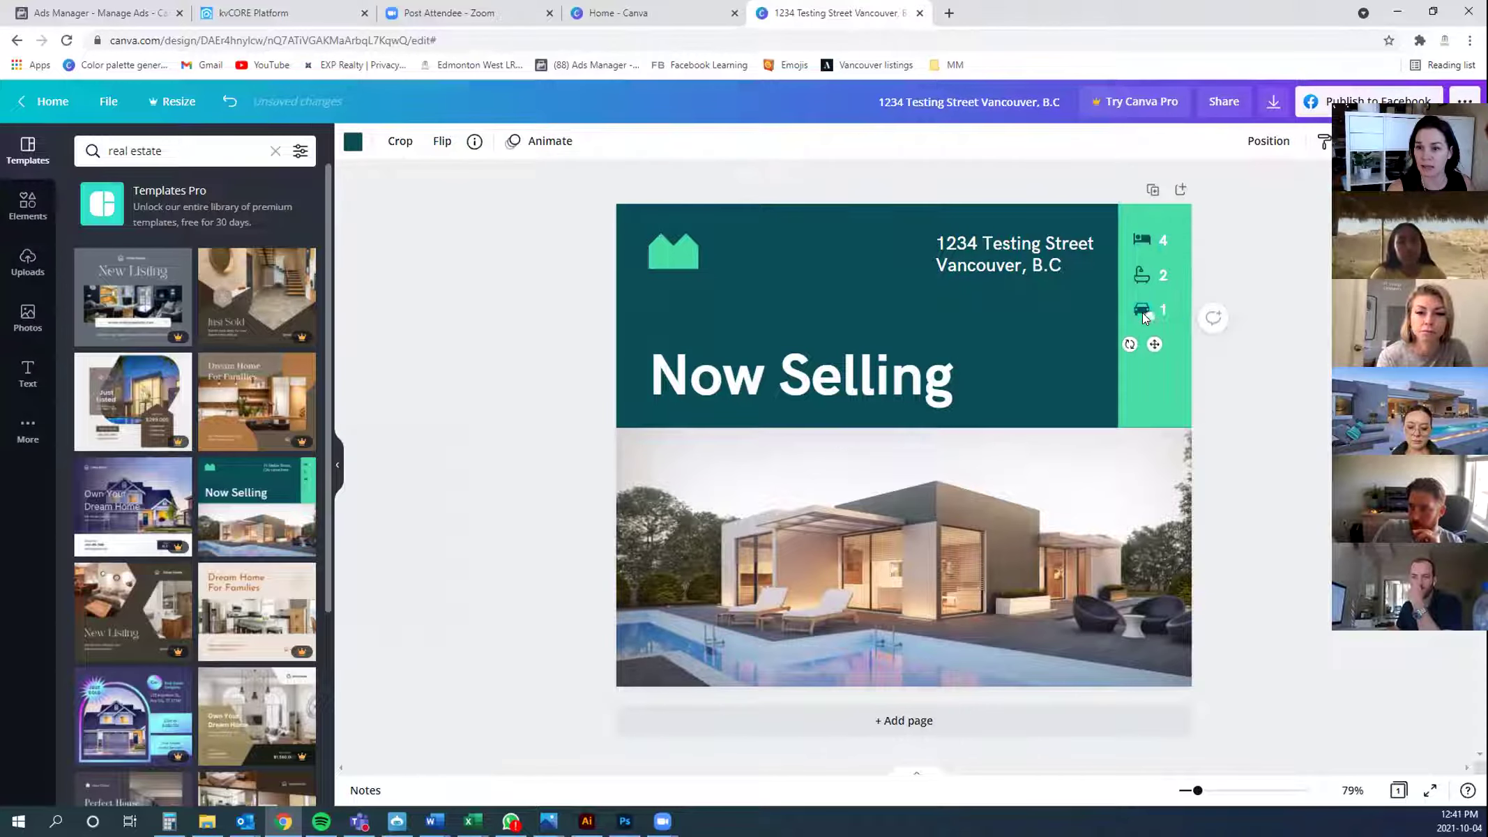
{"action": "left_click", "coordinate": [1163, 238]}
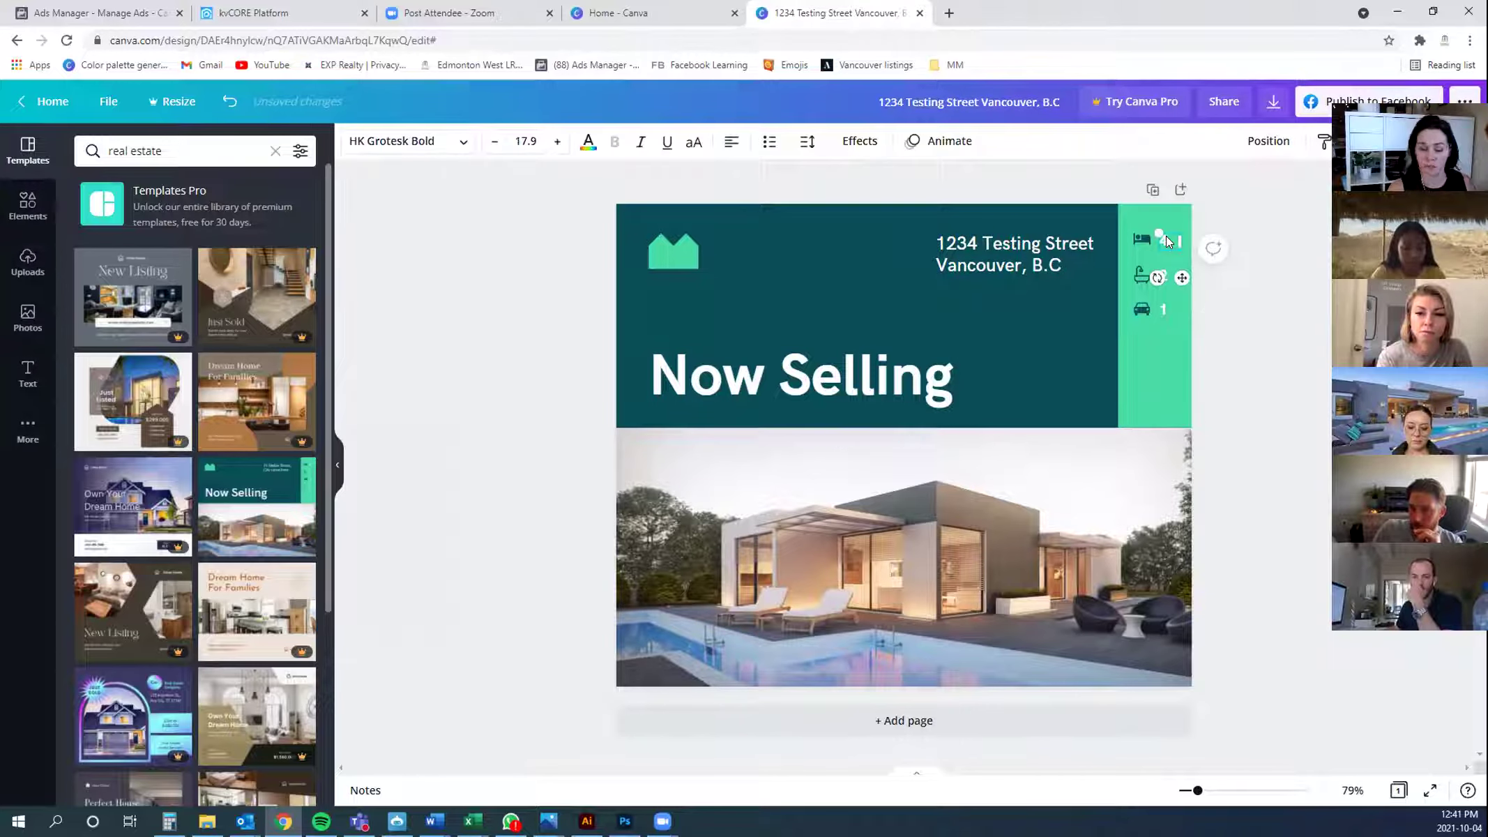
Nudge the house photo slightly up and to the right on the page
{"action": "left_click", "coordinate": [985, 386]}
{"action": "left_click", "coordinate": [960, 377]}
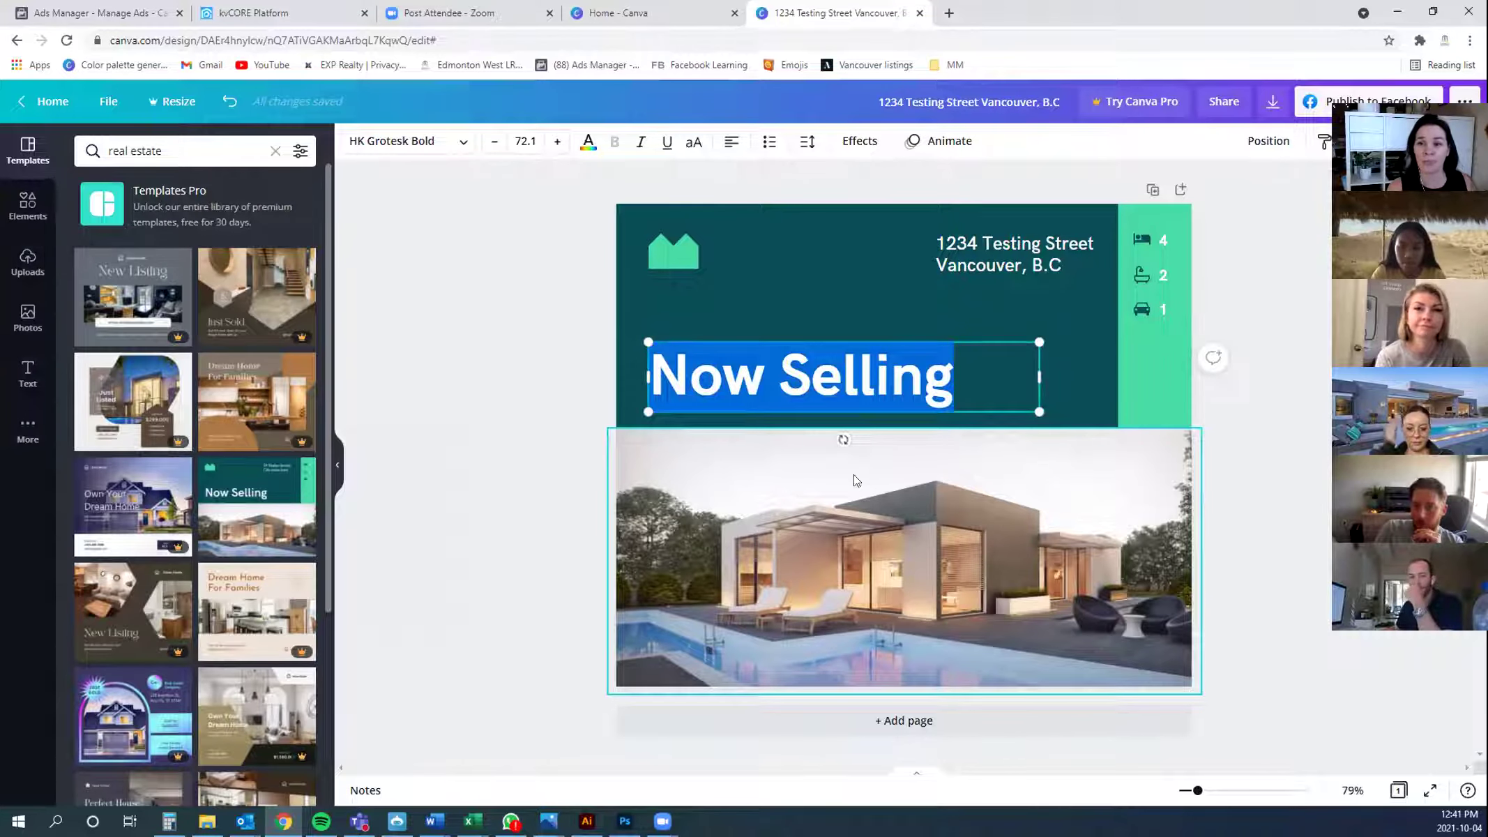
{"action": "left_click", "coordinate": [877, 387]}
{"action": "left_click_drag", "start_coordinate": [910, 511], "coordinate": [880, 526]}
Change the font of the "Now Selling" heading to Agrandir Tight Black
{"action": "left_click", "coordinate": [875, 384]}
{"action": "left_click", "coordinate": [860, 394]}
{"action": "left_click", "coordinate": [963, 383]}
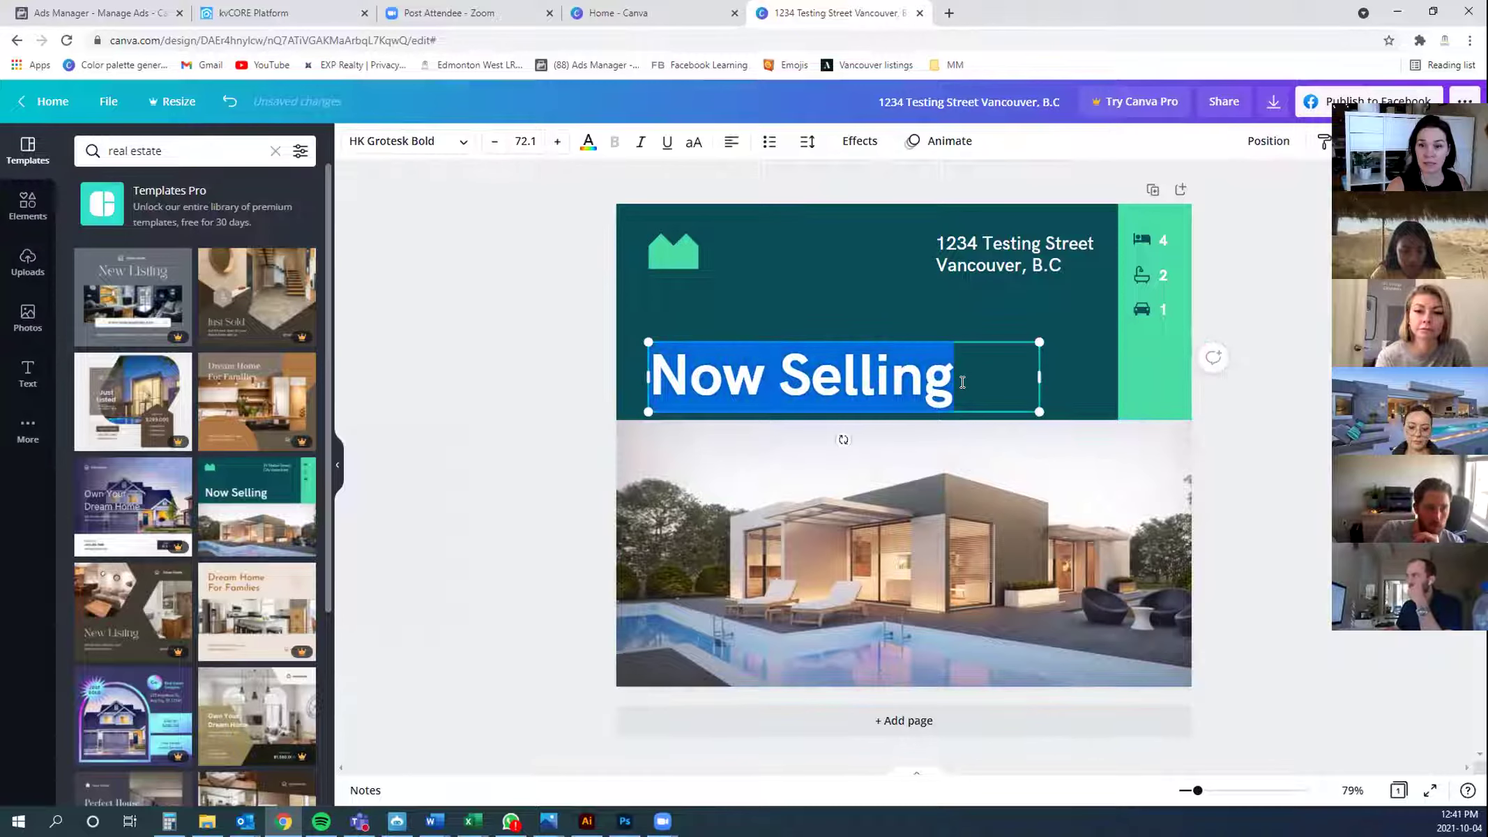
{"action": "left_click", "coordinate": [454, 143]}
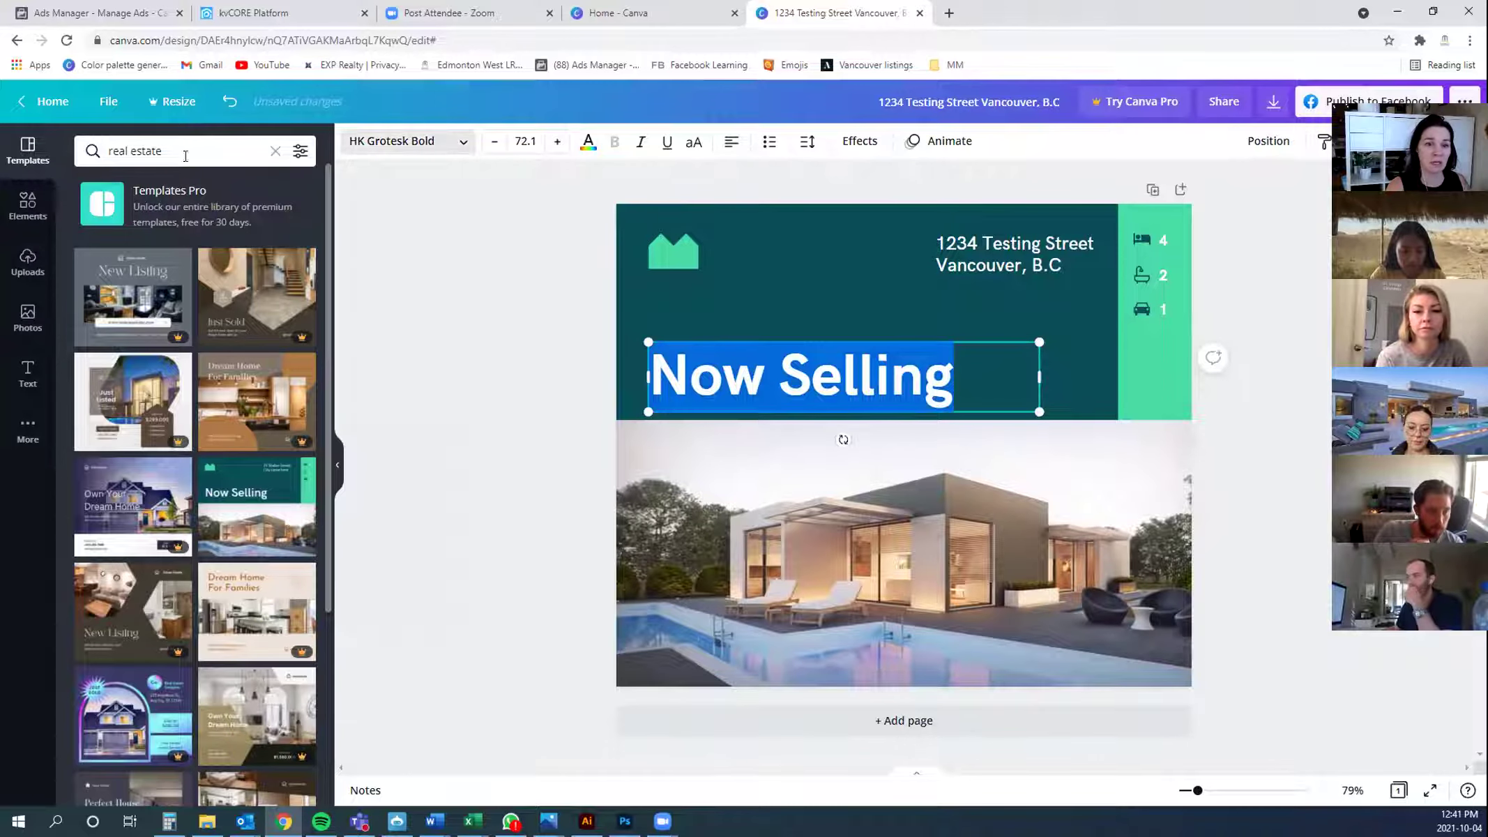
{"action": "left_click", "coordinate": [145, 352]}
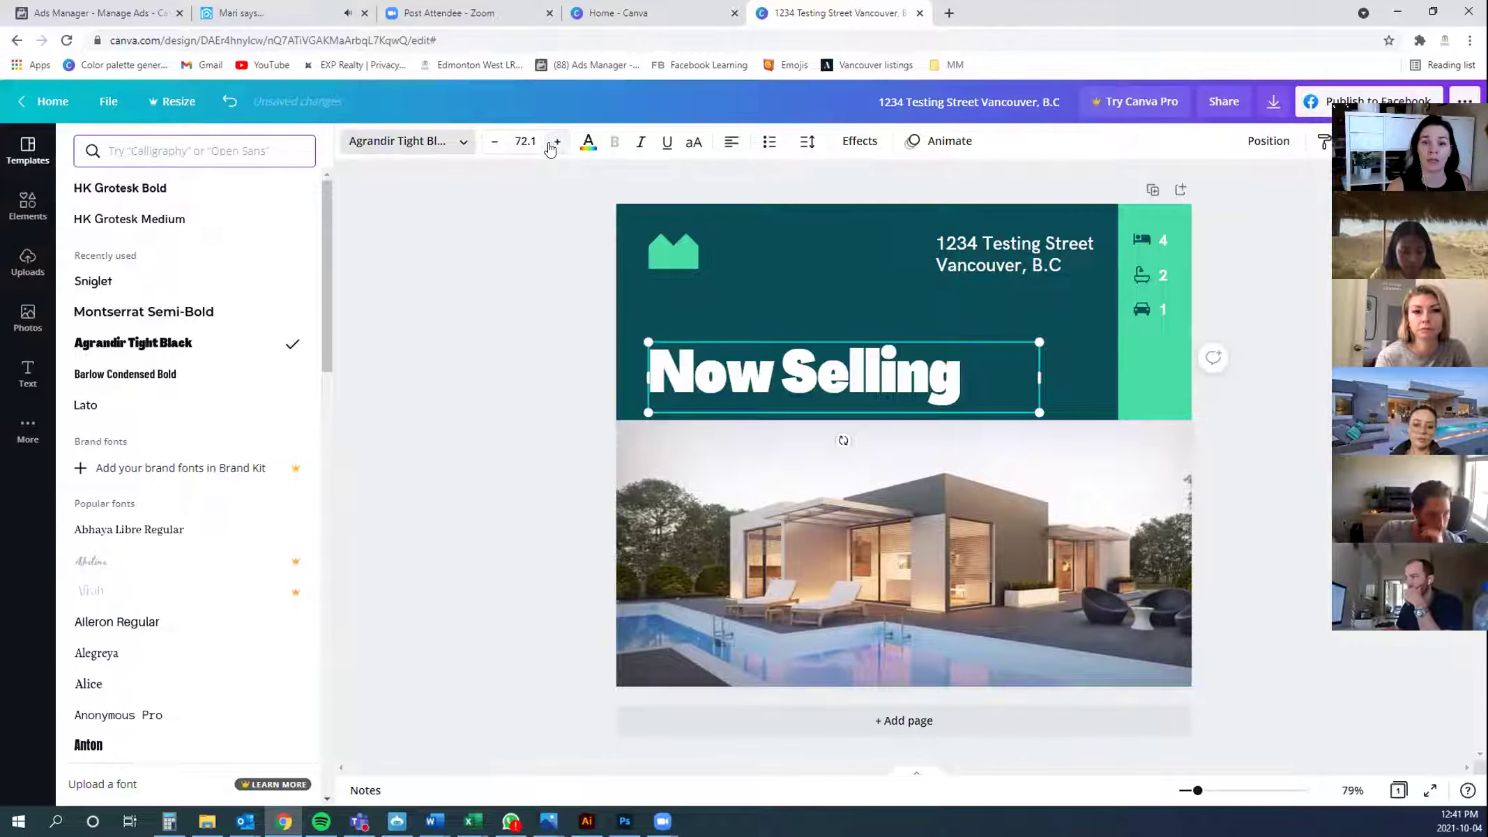
Reduce the "Now Selling" heading's font size to 62.1
{"action": "left_click", "coordinate": [496, 143]}
{"action": "left_click", "coordinate": [497, 144]}
{"action": "left_click", "coordinate": [498, 145]}
{"action": "left_click", "coordinate": [497, 145]}
{"action": "left_click", "coordinate": [498, 145]}
{"action": "left_click", "coordinate": [495, 142]}
{"action": "left_click", "coordinate": [496, 142]}
{"action": "left_click", "coordinate": [495, 142]}
{"action": "left_click", "coordinate": [495, 142]}
{"action": "left_click", "coordinate": [495, 142]}
Format the "Now Selling" heading as black, italic, underlined and centre-aligned text
{"action": "left_click", "coordinate": [587, 144]}
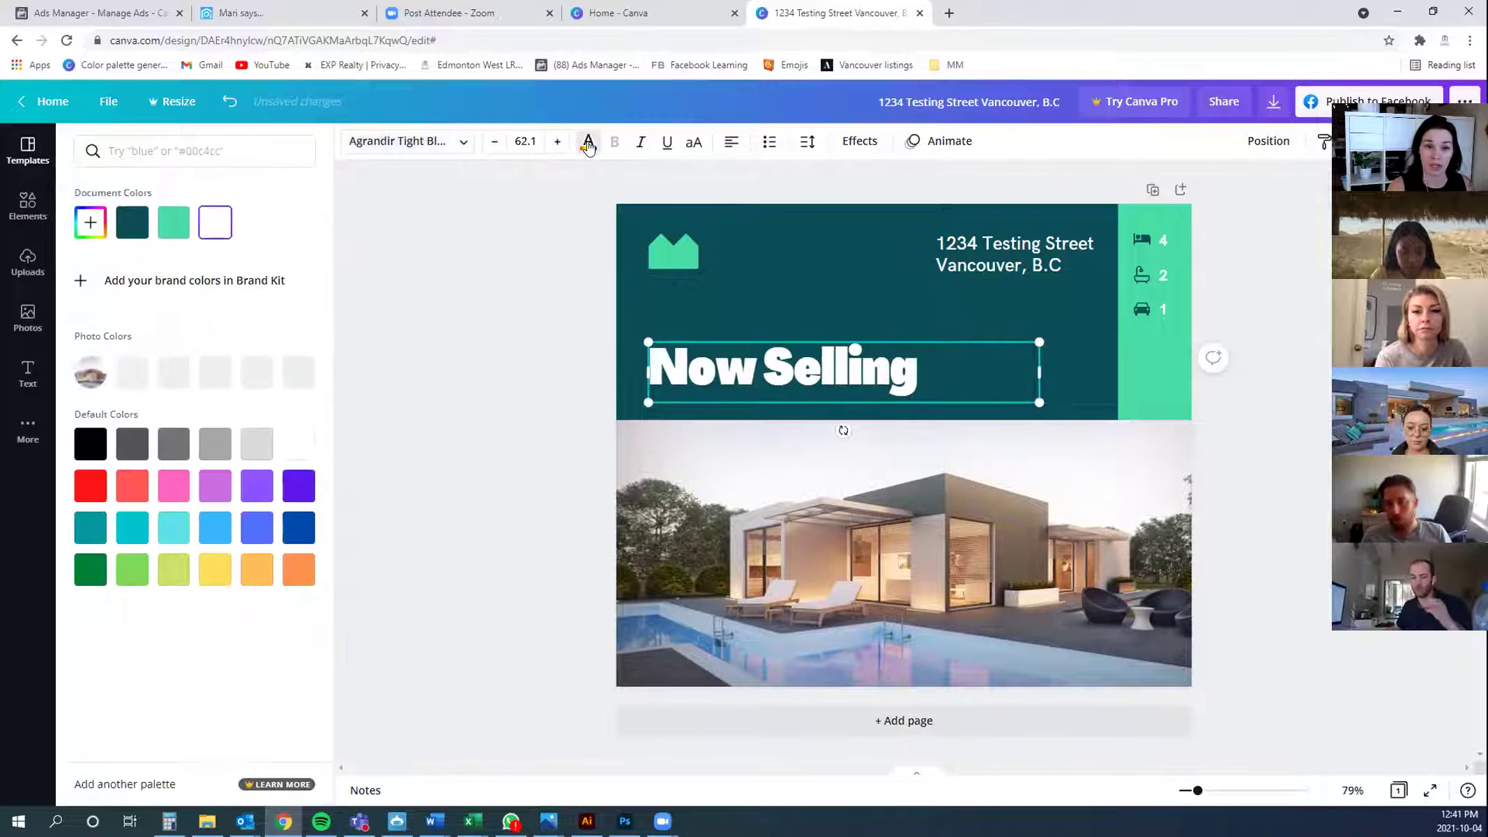
{"action": "left_click", "coordinate": [102, 371]}
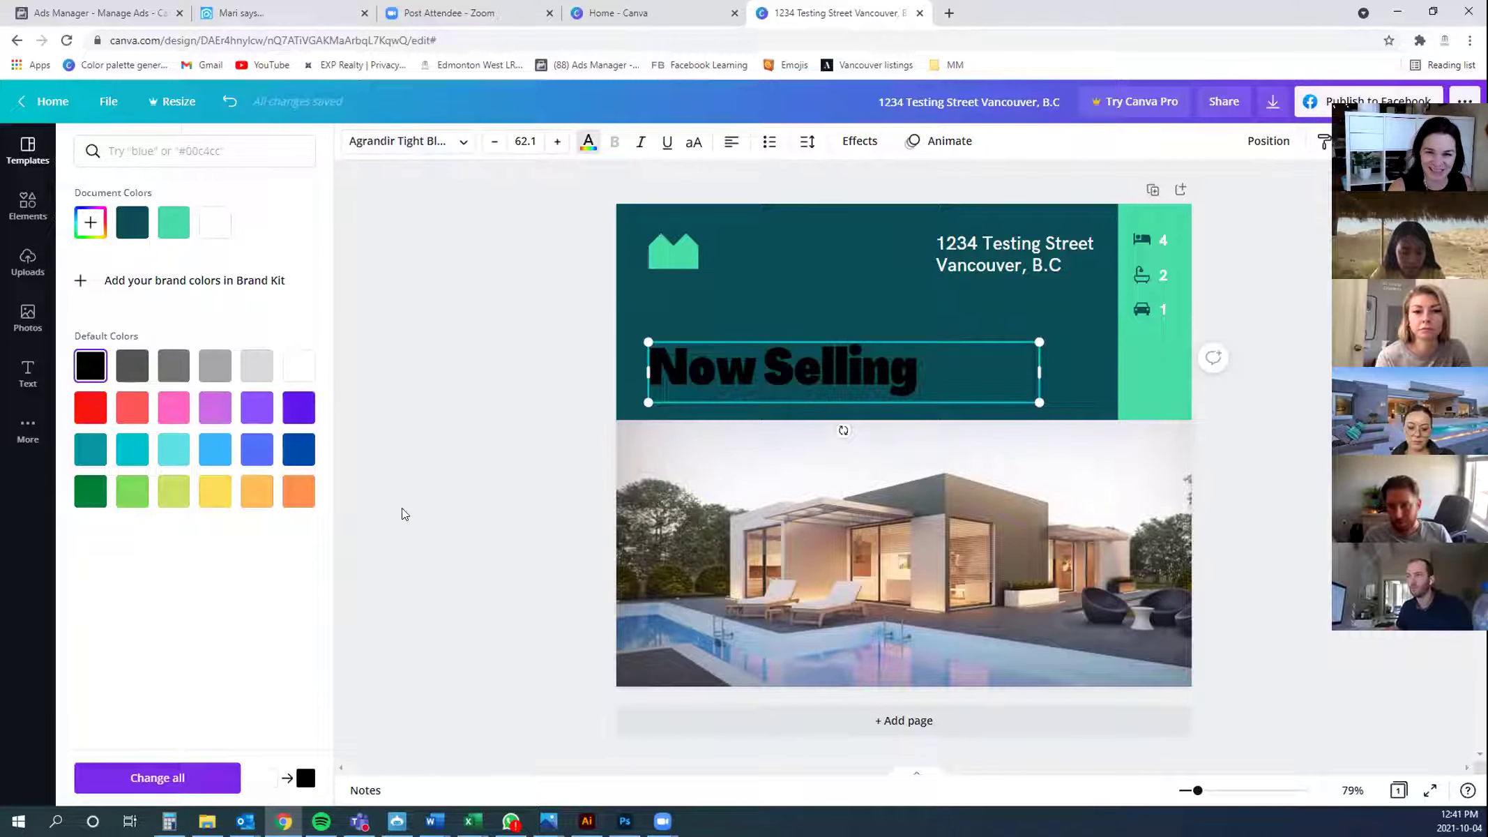
{"action": "left_click", "coordinate": [637, 143]}
{"action": "left_click", "coordinate": [667, 143]}
{"action": "left_click", "coordinate": [731, 150]}
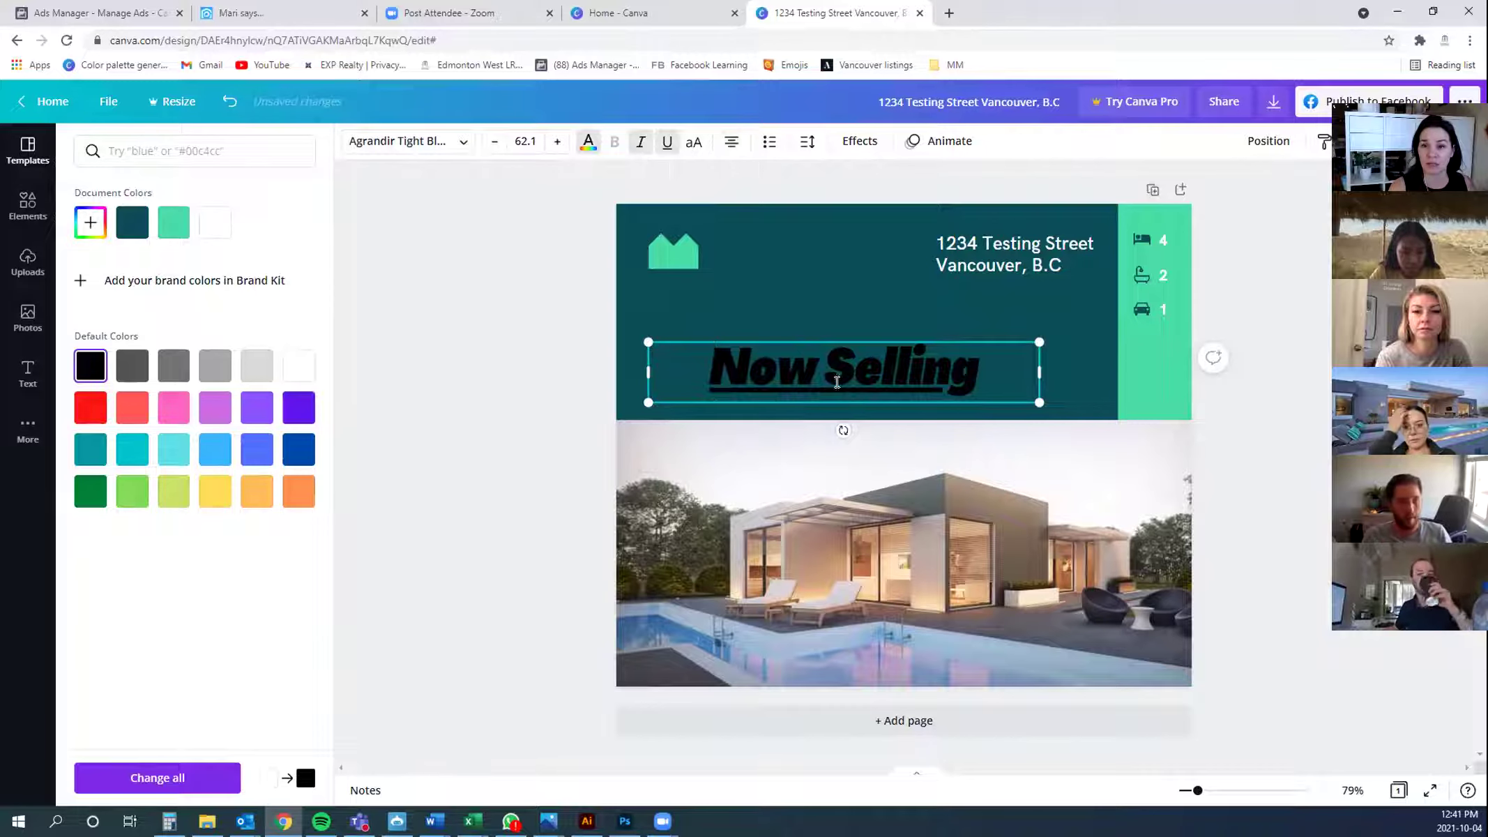
Try the Lift and Splice text effects on the "Now Selling" heading and settle on the Echo effect
{"action": "left_click", "coordinate": [864, 140]}
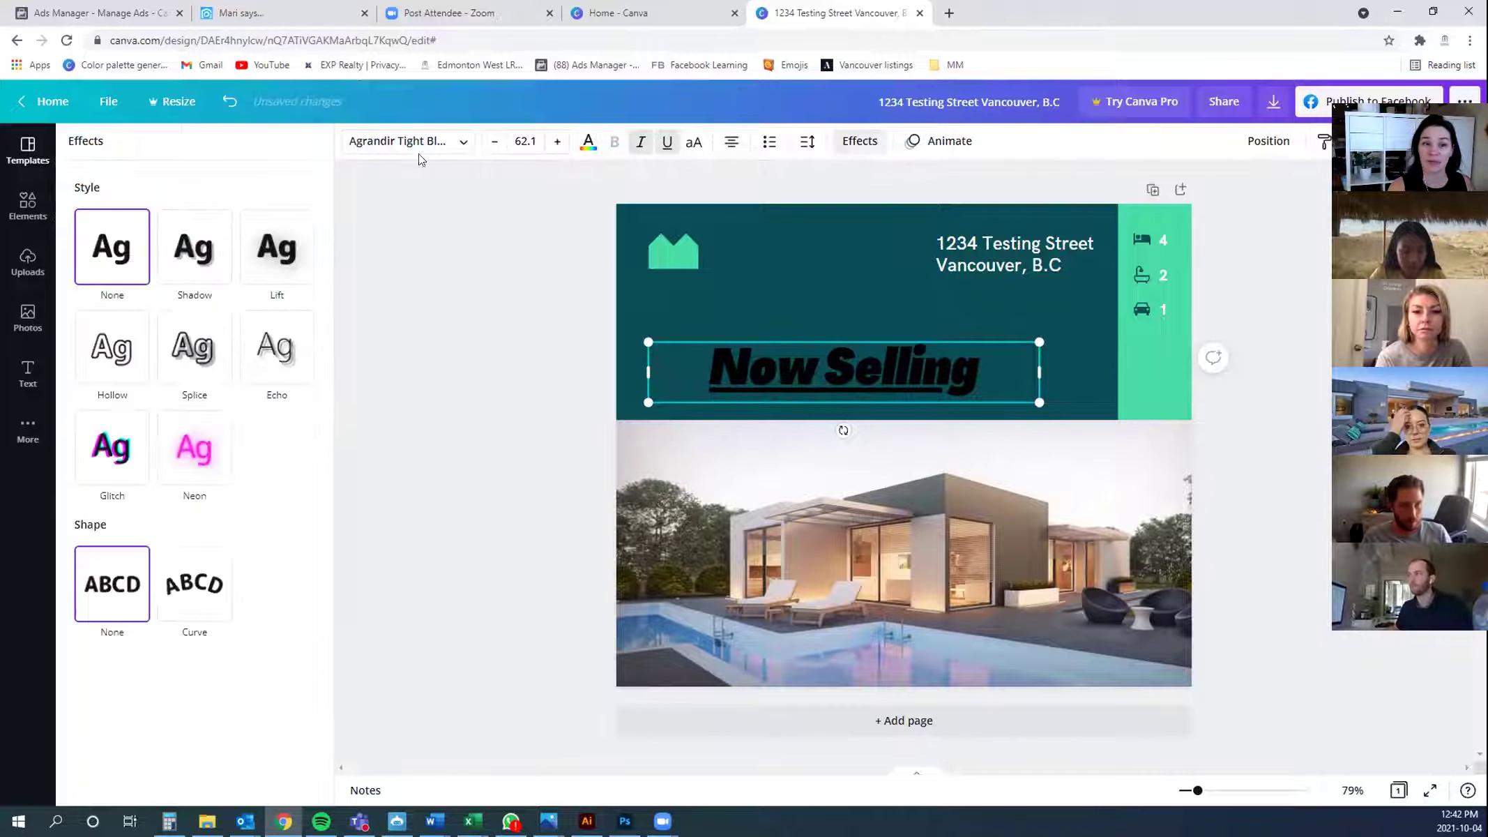
{"action": "left_click", "coordinate": [266, 248]}
{"action": "left_click", "coordinate": [203, 382]}
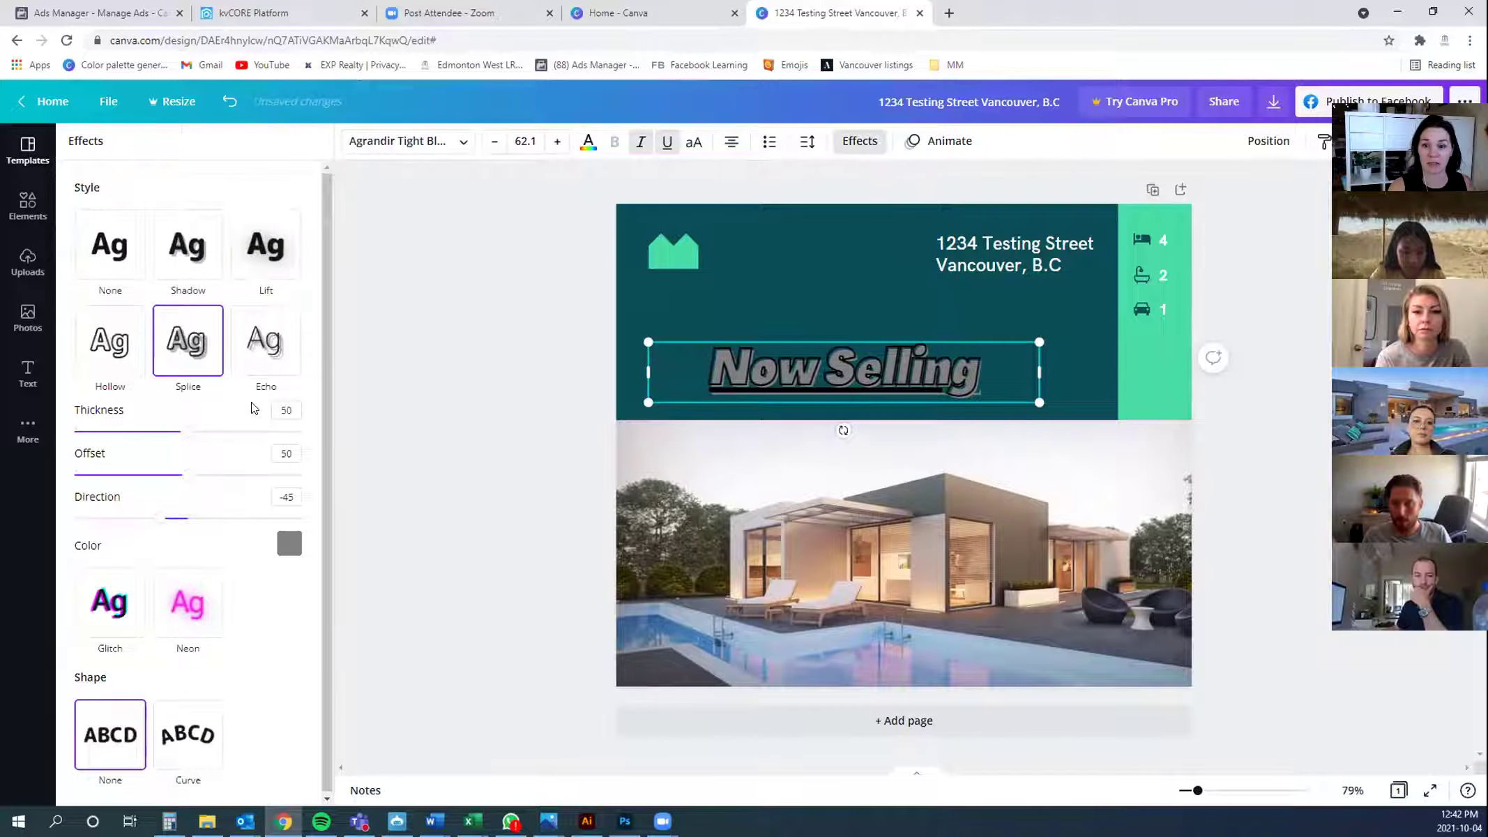
{"action": "left_click", "coordinate": [243, 343]}
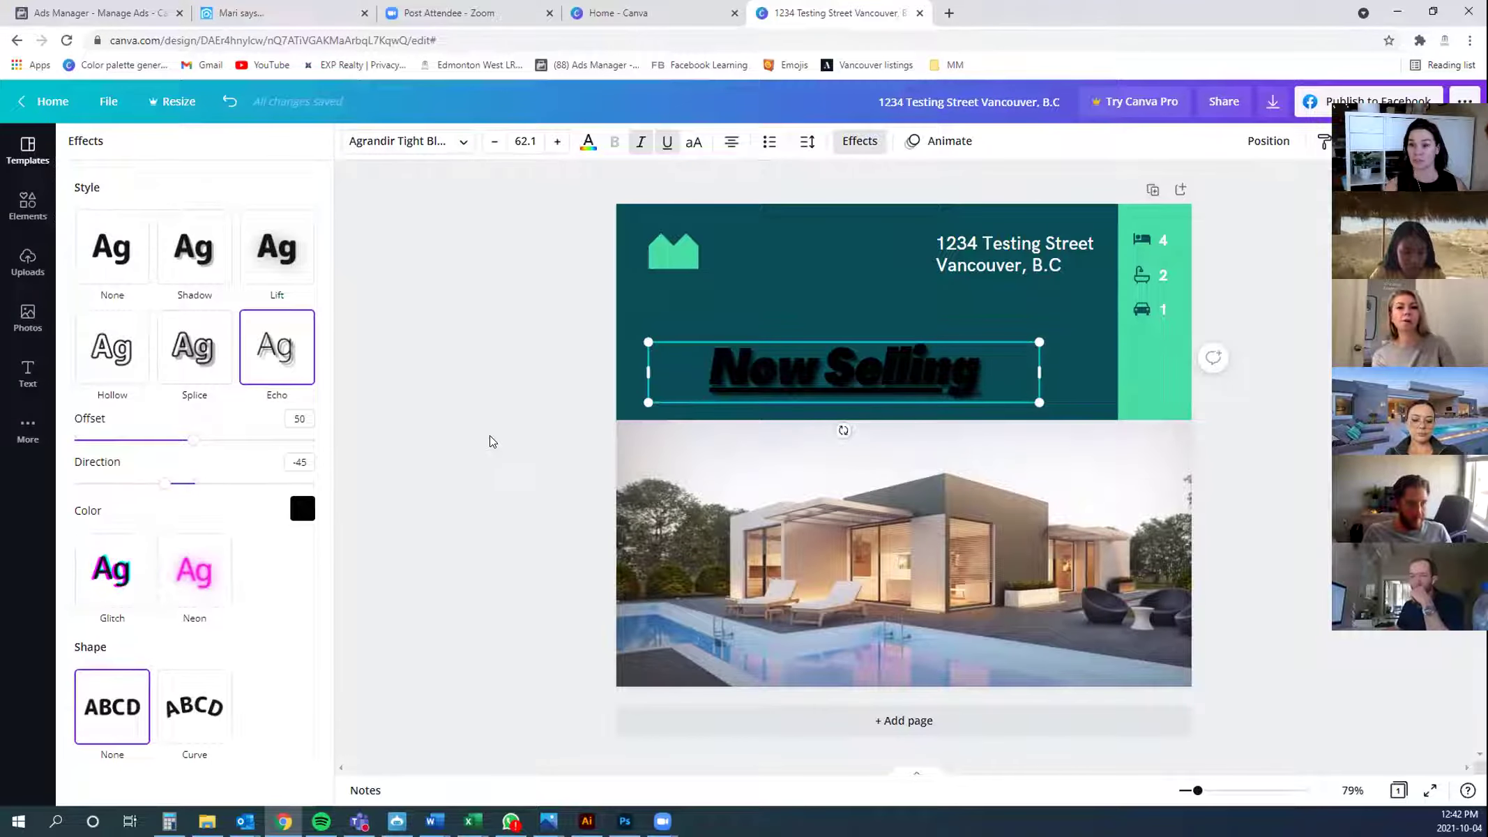
{"action": "left_click", "coordinate": [484, 279]}
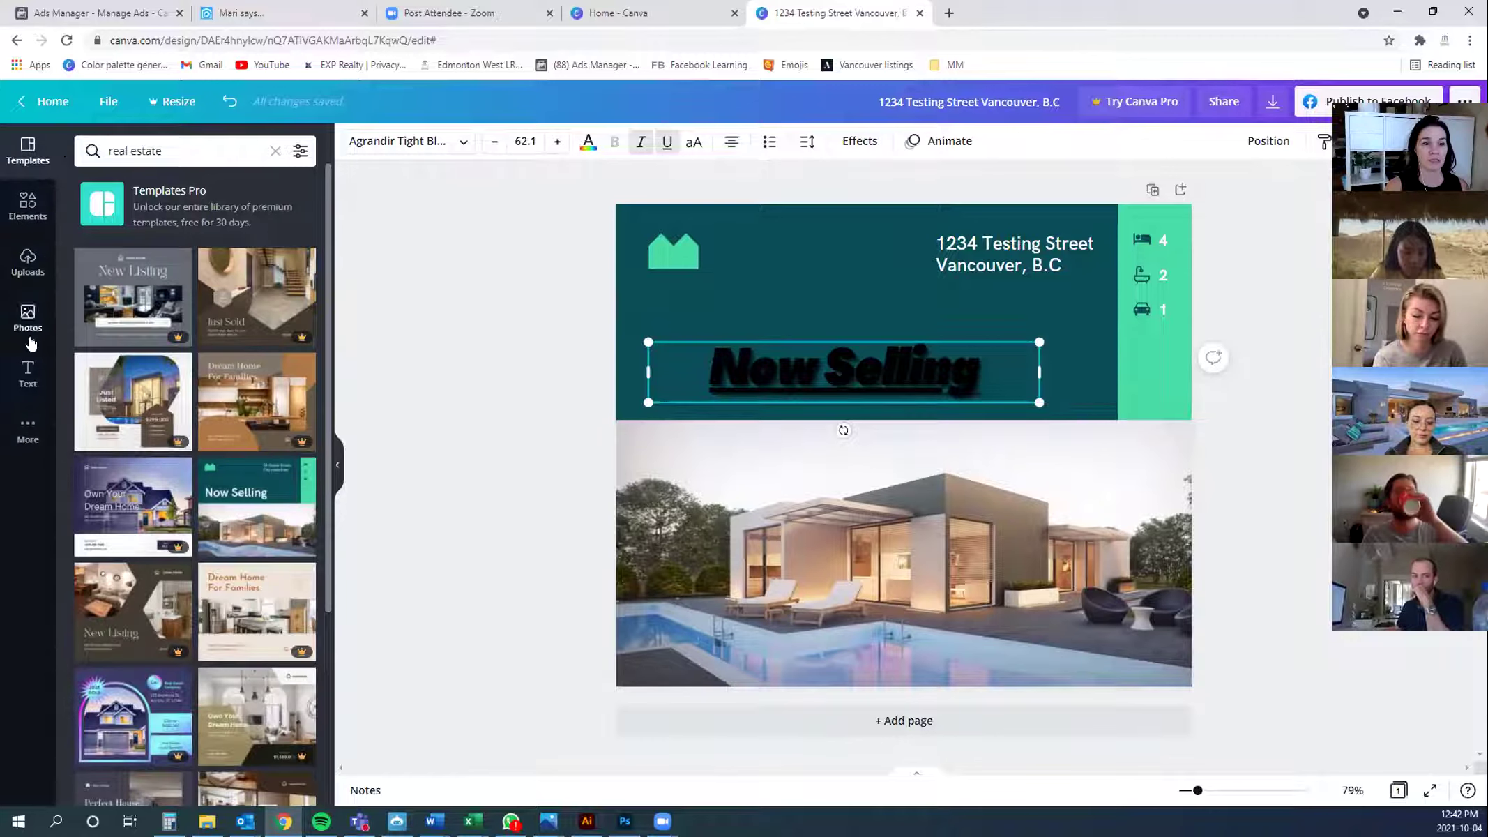
Move the "Now Selling" heading up in the dark teal block, closer to the address text
{"action": "left_click", "coordinate": [27, 373]}
{"action": "double_click", "coordinate": [1007, 375]}
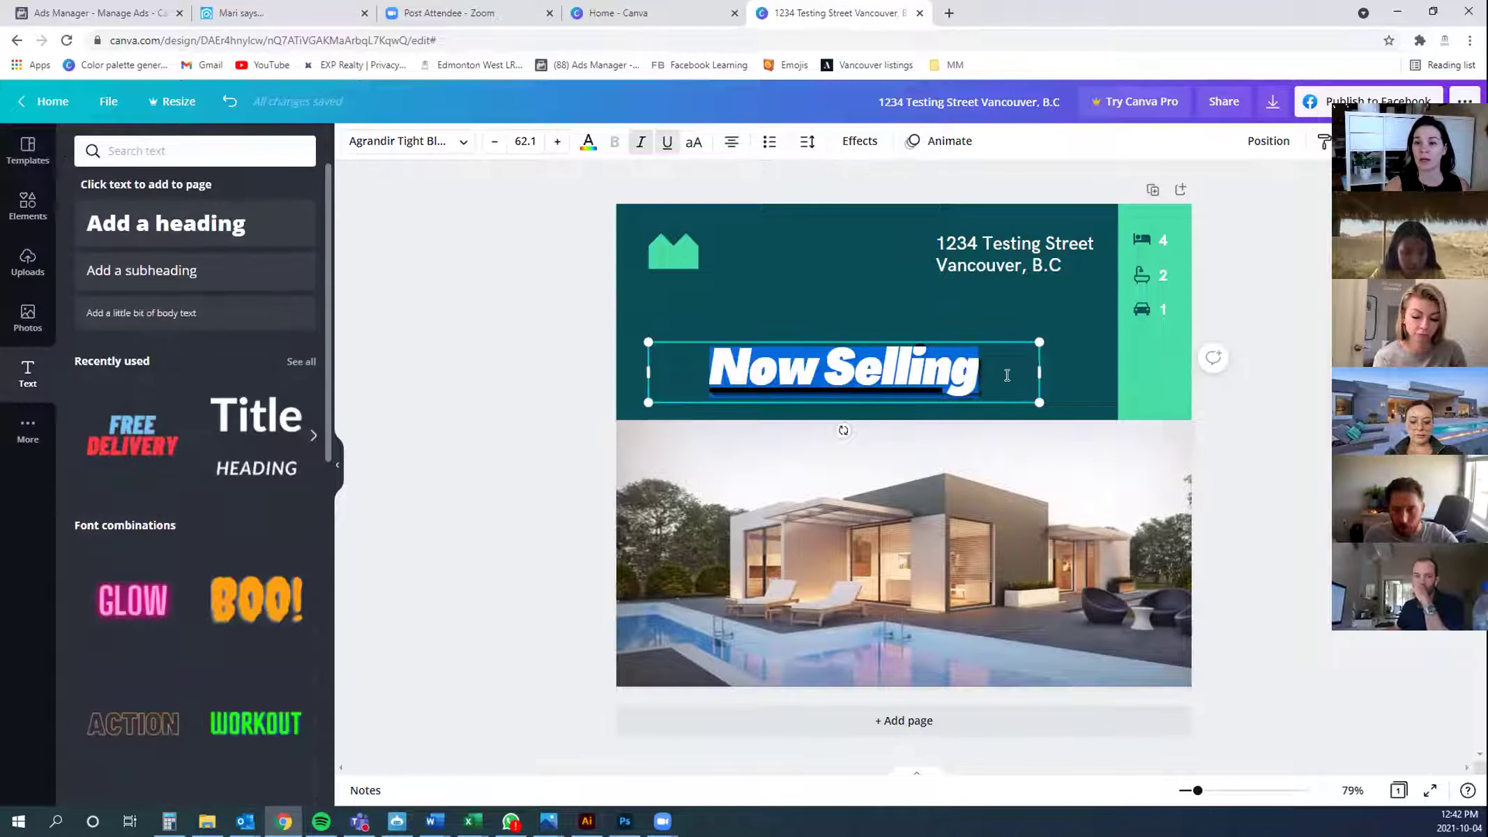
{"action": "left_click", "coordinate": [1007, 268]}
{"action": "left_click_drag", "start_coordinate": [924, 363], "coordinate": [935, 324]}
{"action": "left_click", "coordinate": [1024, 391]}
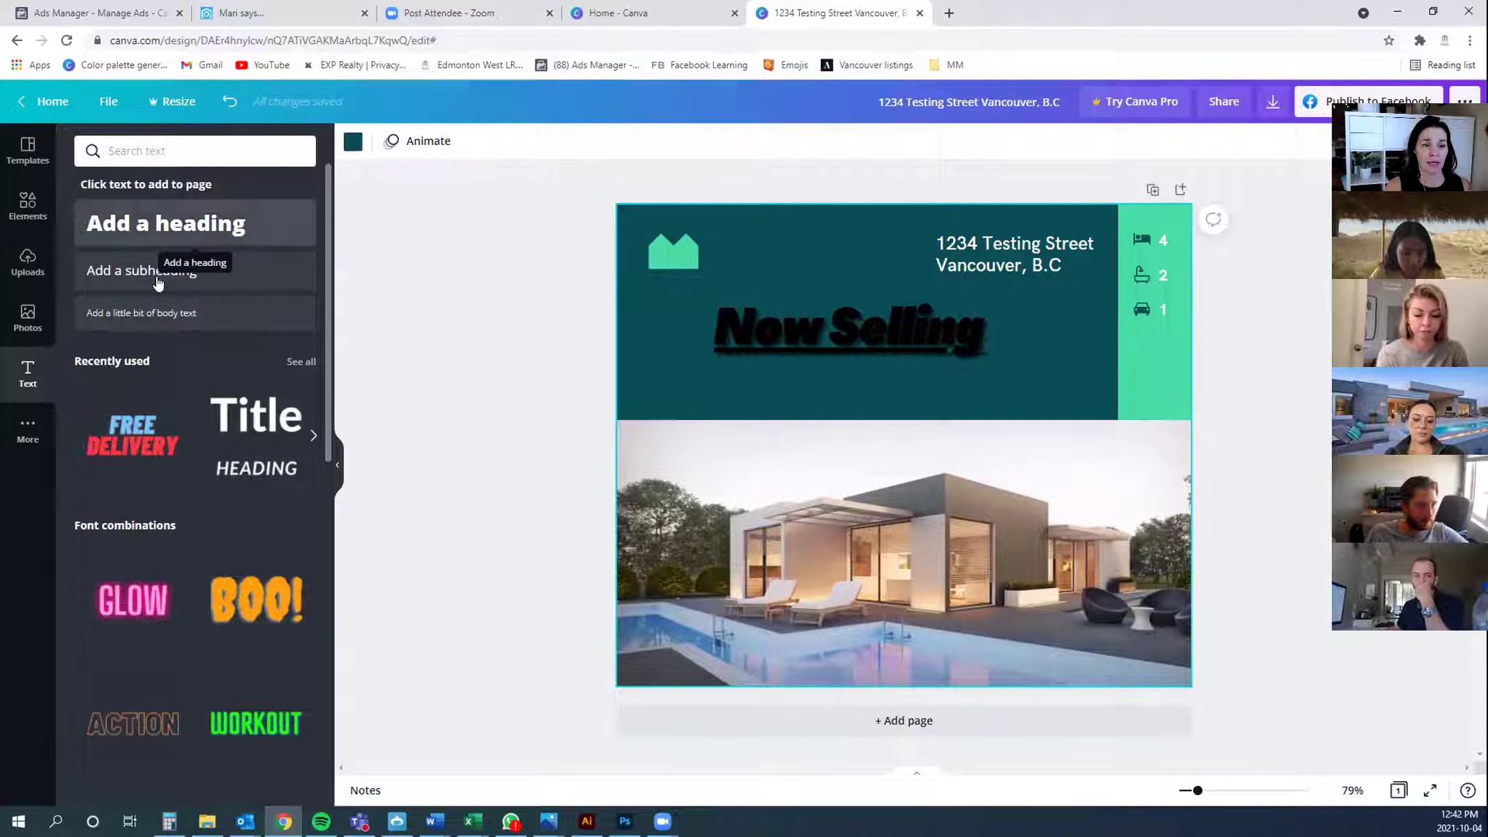
Add a new heading reading "Open House" and place it directly beneath "Now Selling", just above the photo
{"action": "scroll", "coordinate": [171, 605], "scroll_direction": "down", "scroll_amount": 10}
{"action": "scroll", "coordinate": [166, 604], "scroll_direction": "down", "scroll_amount": 2}
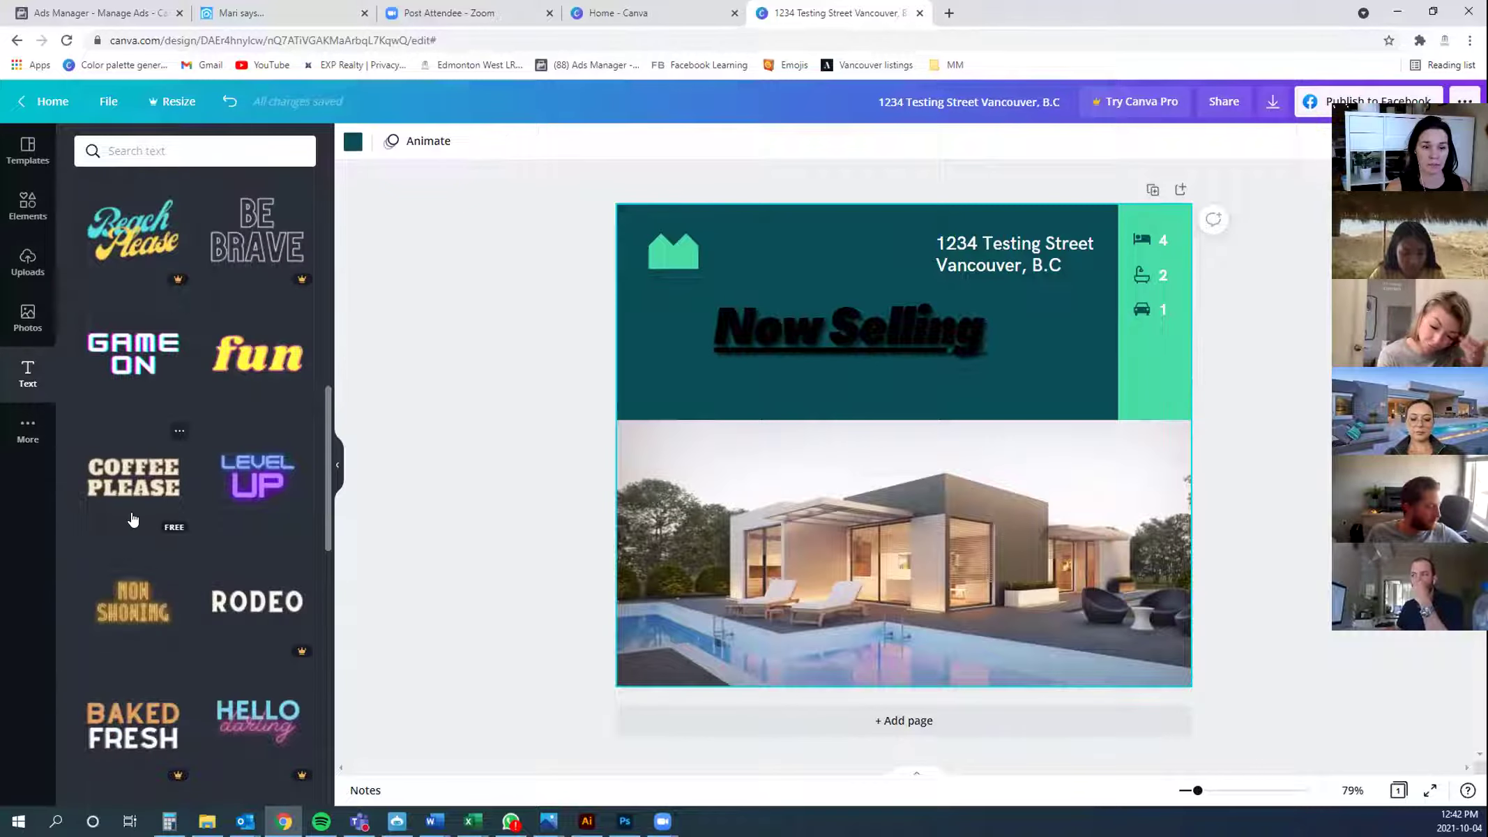
{"action": "scroll", "coordinate": [178, 473], "scroll_direction": "up", "scroll_amount": 12}
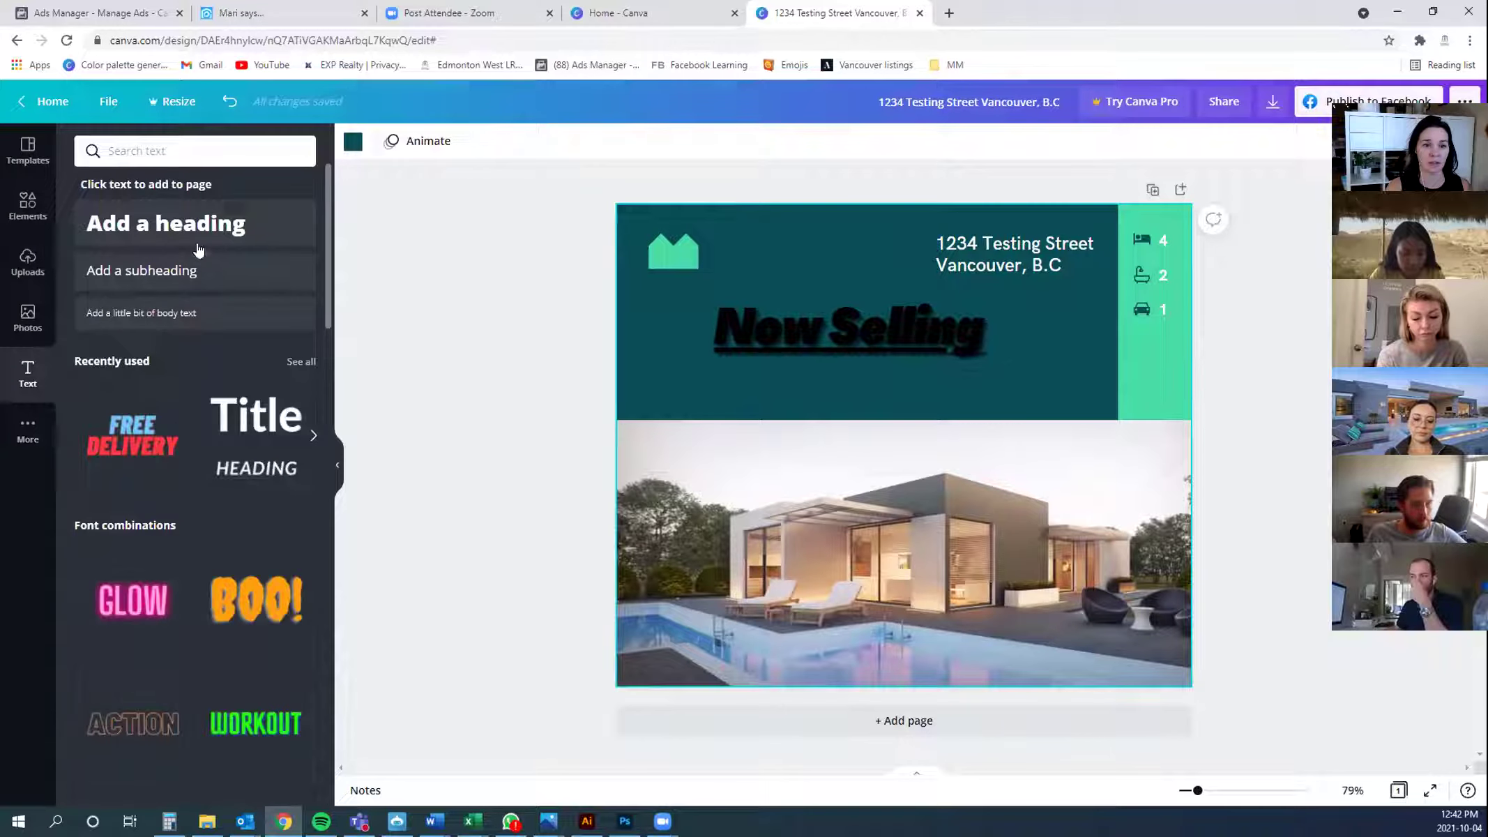
{"action": "left_click", "coordinate": [175, 223]}
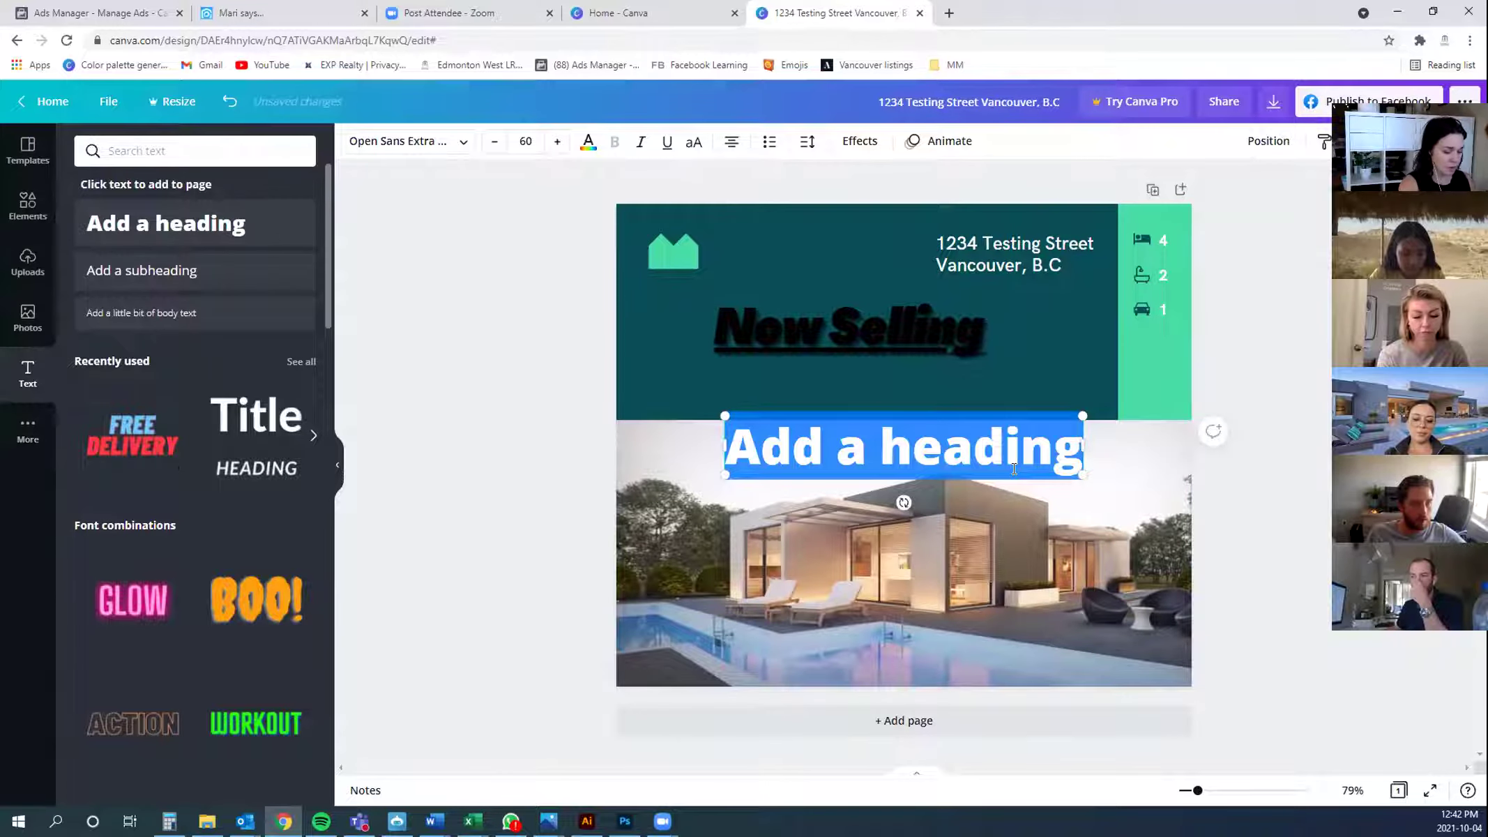
{"action": "type", "text": "Open House"}
{"action": "left_click", "coordinate": [1021, 571]}
{"action": "left_click_drag", "start_coordinate": [976, 454], "coordinate": [916, 403]}
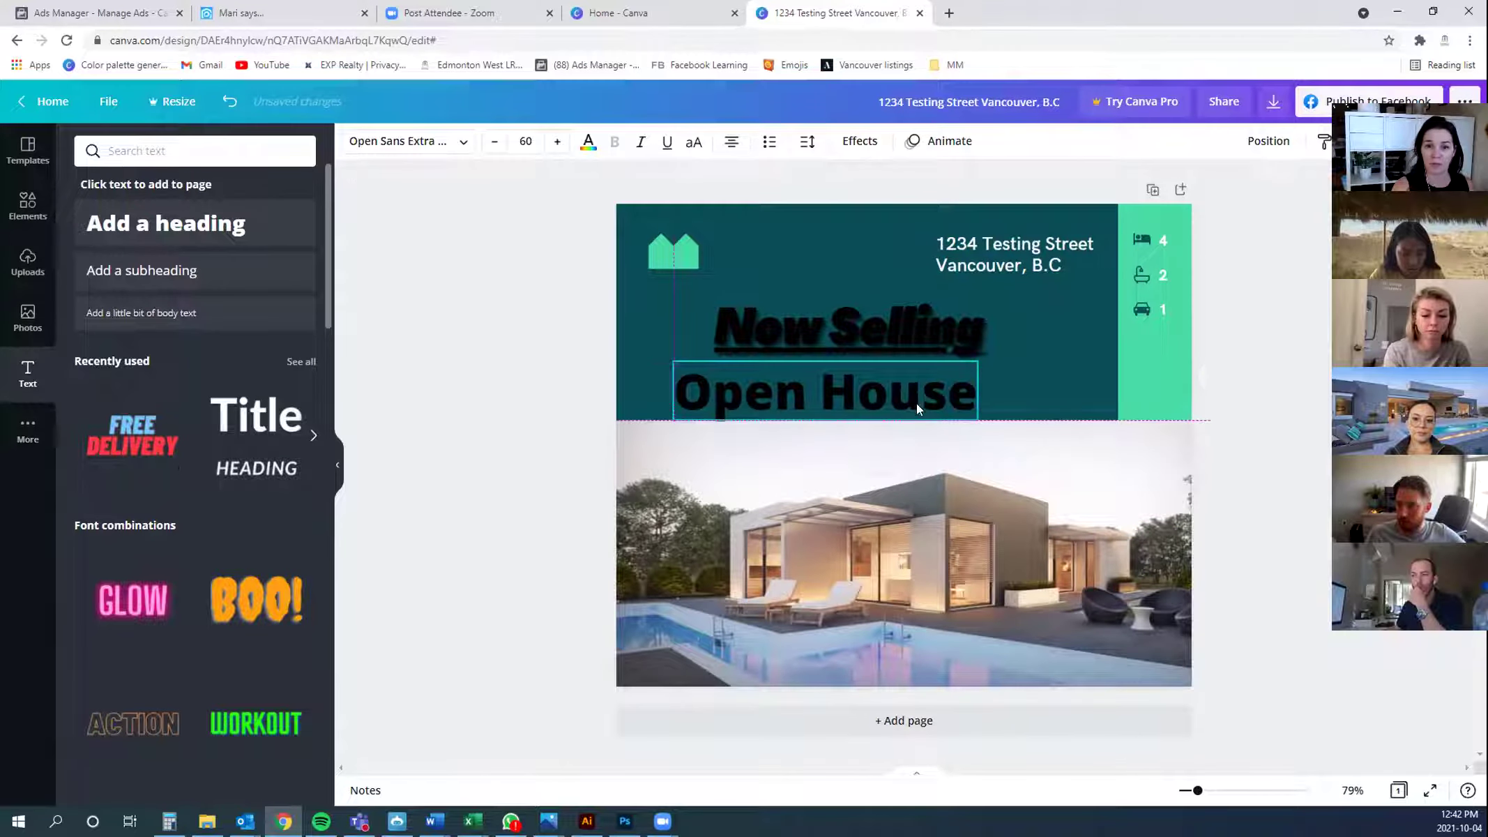
Change the "Open House" heading's font to Montserrat Semi-Bold and its text colour to coral red
{"action": "left_click", "coordinate": [450, 141]}
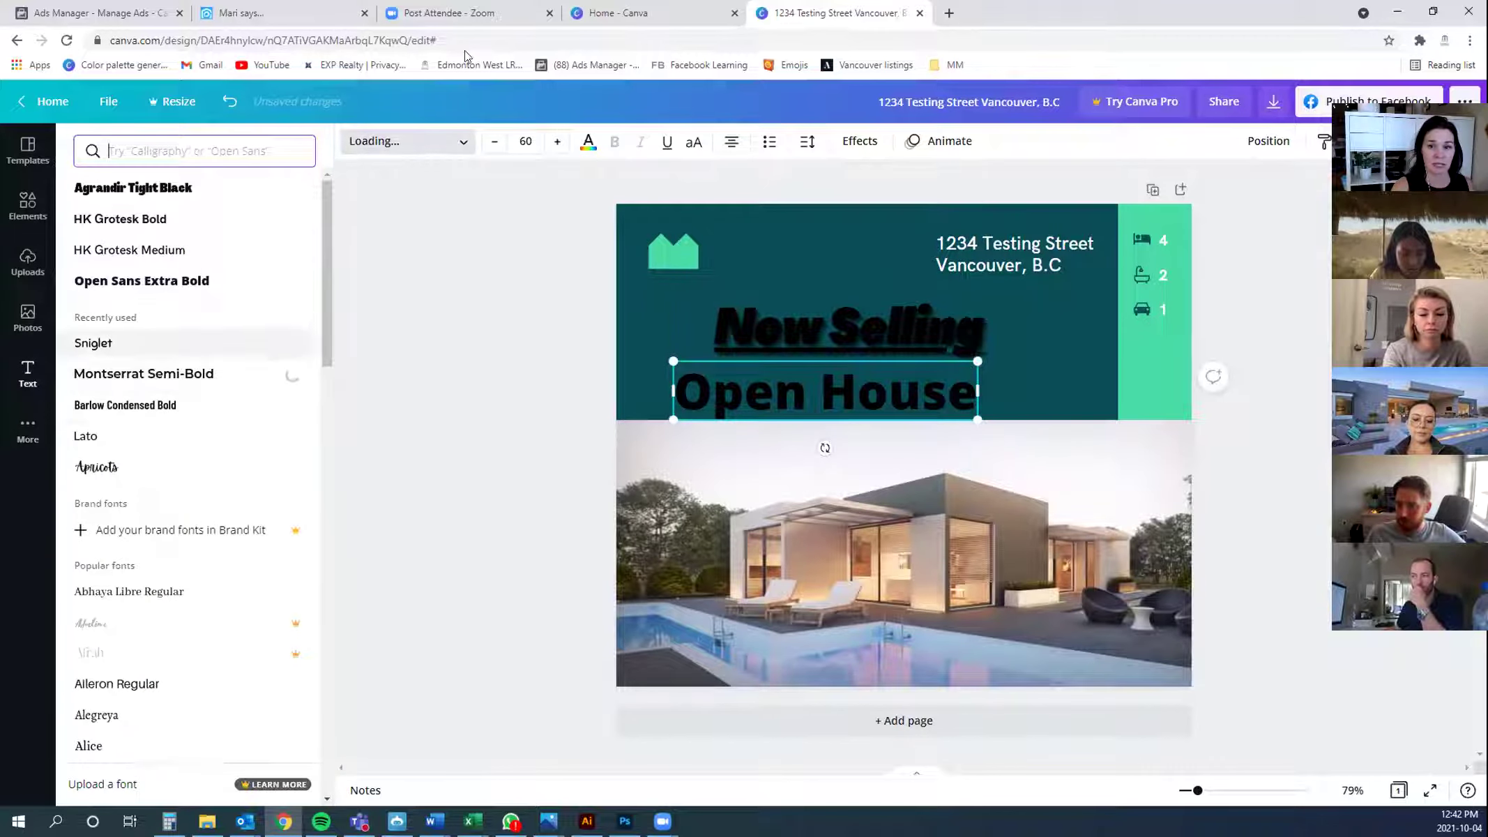
{"action": "left_click", "coordinate": [588, 142]}
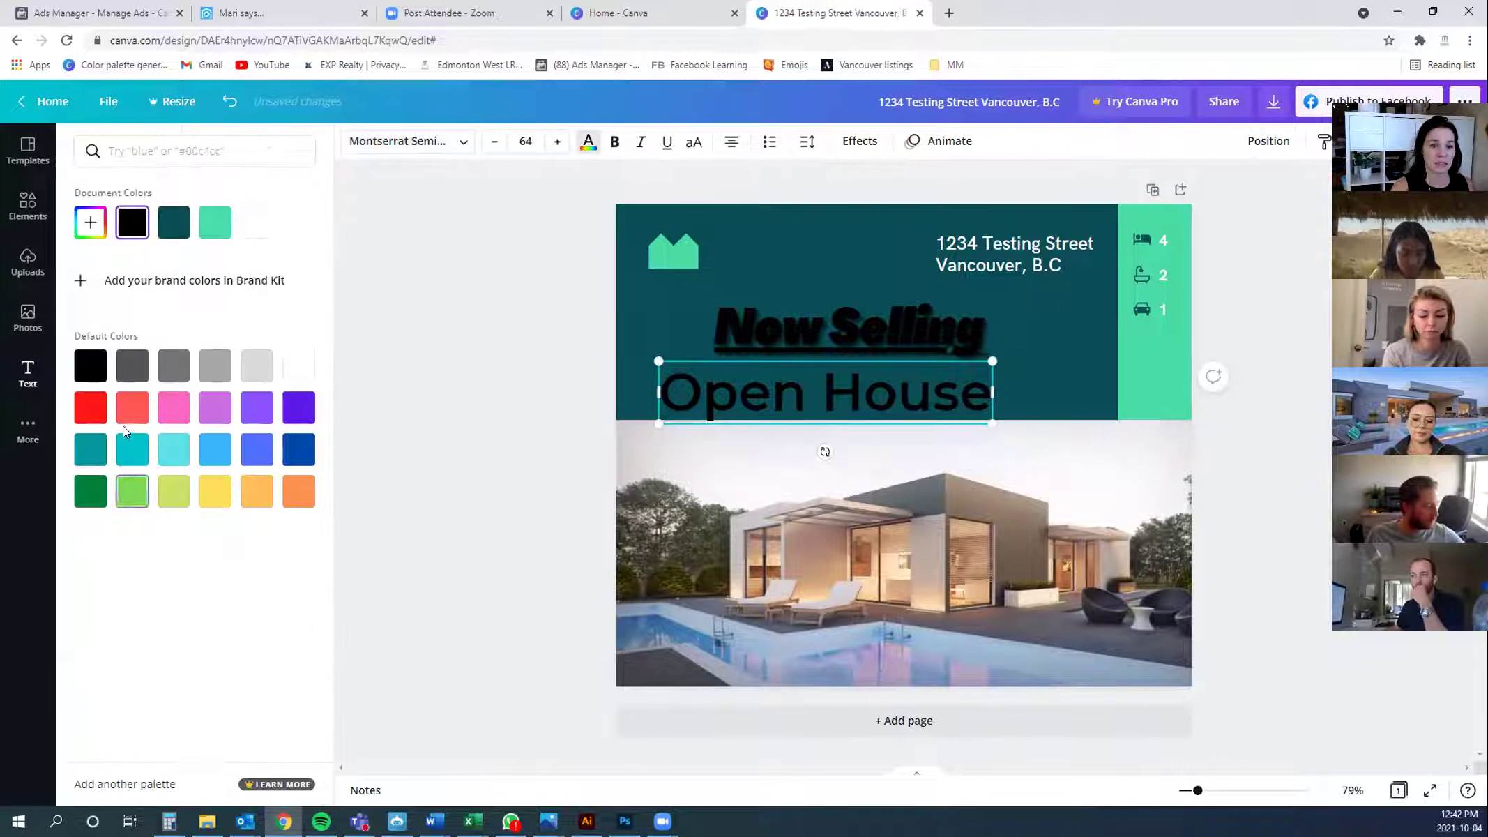
{"action": "left_click", "coordinate": [126, 421]}
Delete the "Open House" heading from the page
{"action": "left_click", "coordinate": [893, 586]}
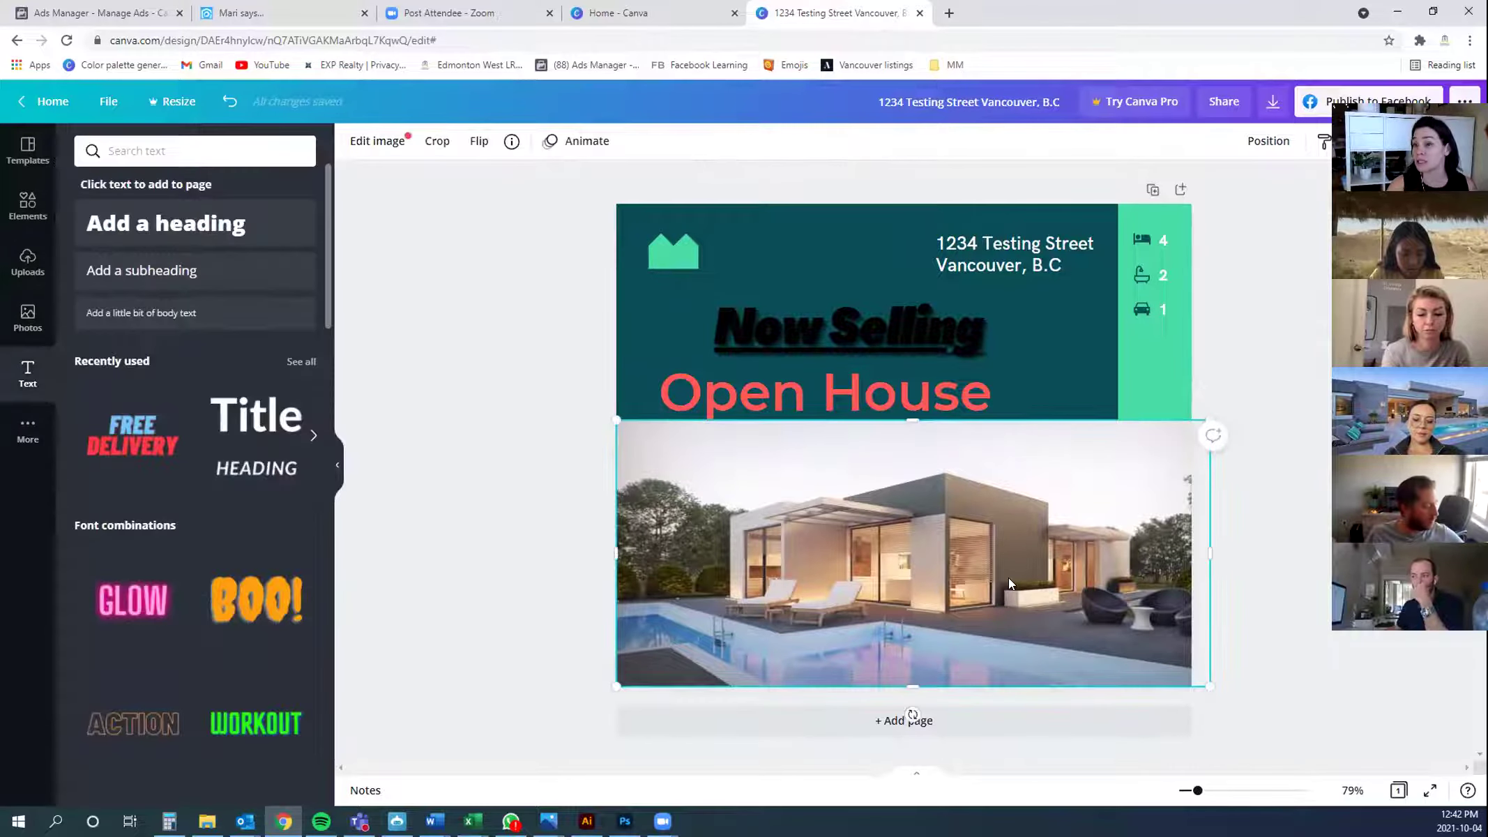
{"action": "left_click", "coordinate": [871, 407]}
{"action": "key", "text": "Delete"}
Remove the italic and underline formatting from the "Now Selling" heading and set its text colour to white
{"action": "left_click", "coordinate": [887, 329]}
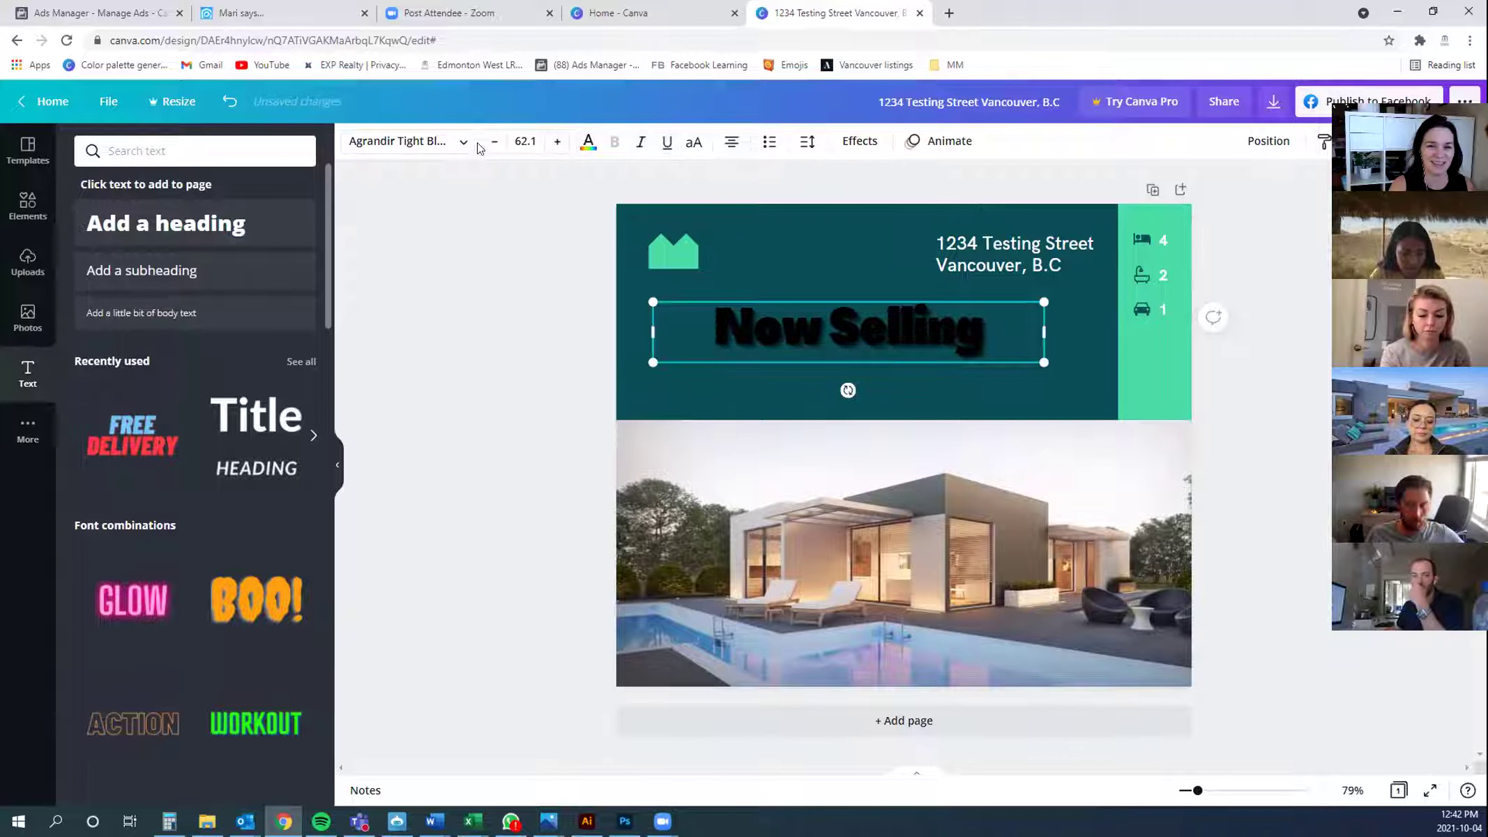
{"action": "left_click", "coordinate": [587, 142]}
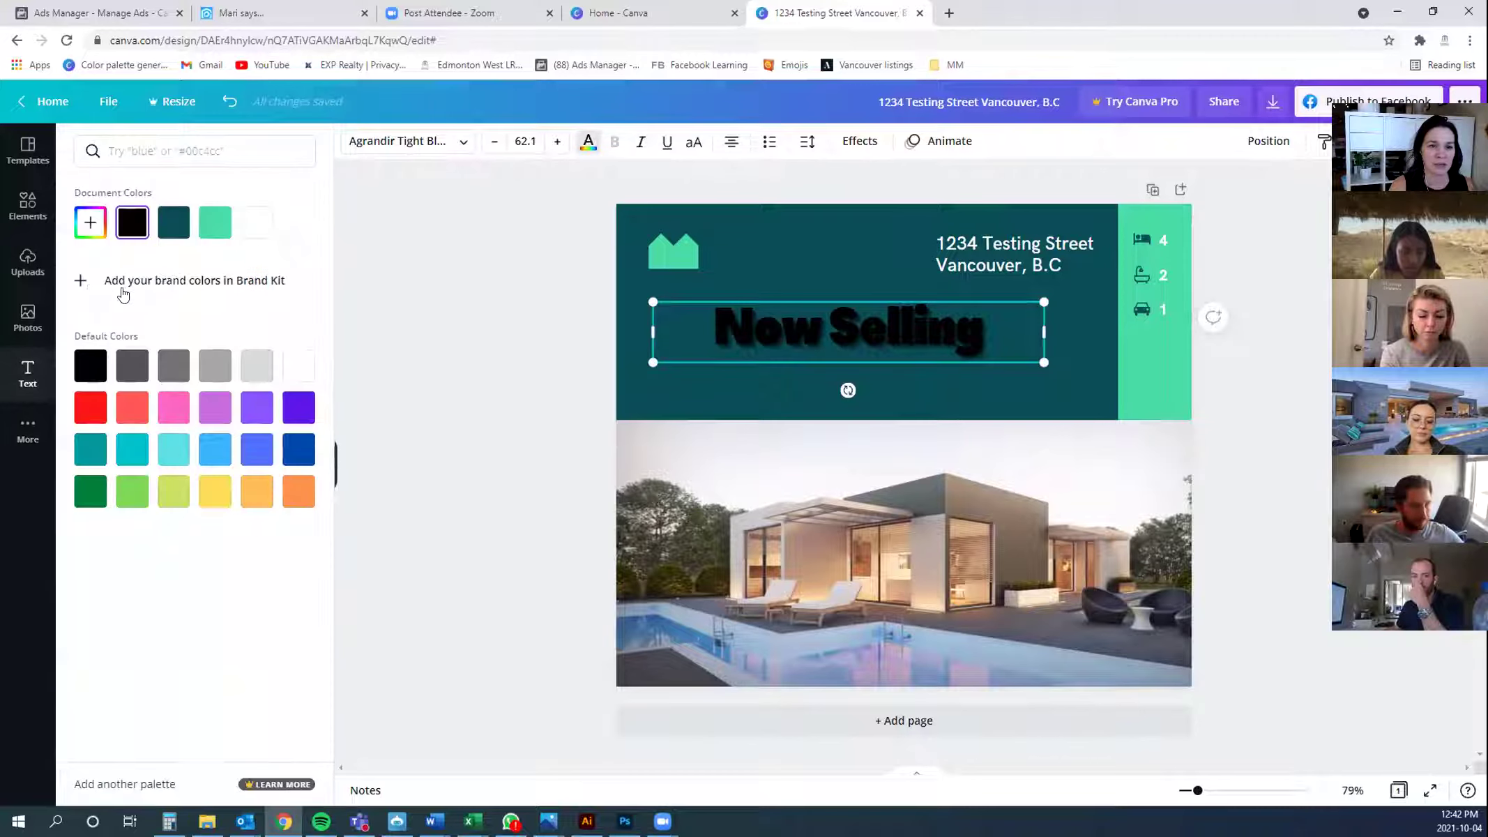
{"action": "left_click", "coordinate": [298, 366]}
Move the "Now Selling" heading to the lower-left area of the dark teal block, just above the house photo
{"action": "left_click", "coordinate": [823, 332]}
{"action": "left_click_drag", "start_coordinate": [822, 332], "coordinate": [761, 362]}
{"action": "left_click", "coordinate": [906, 488]}
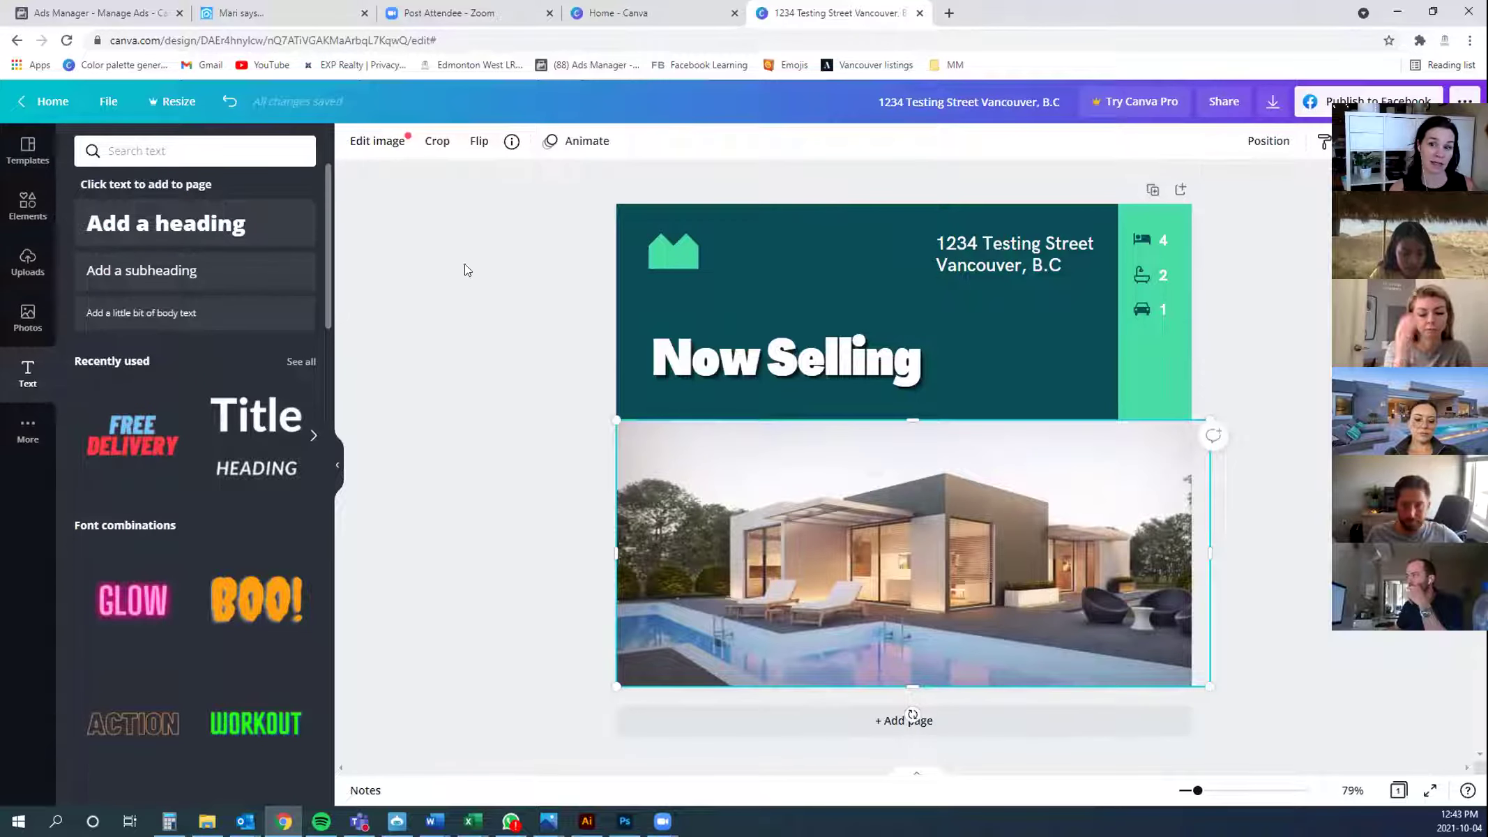
{"action": "left_click", "coordinate": [686, 252]}
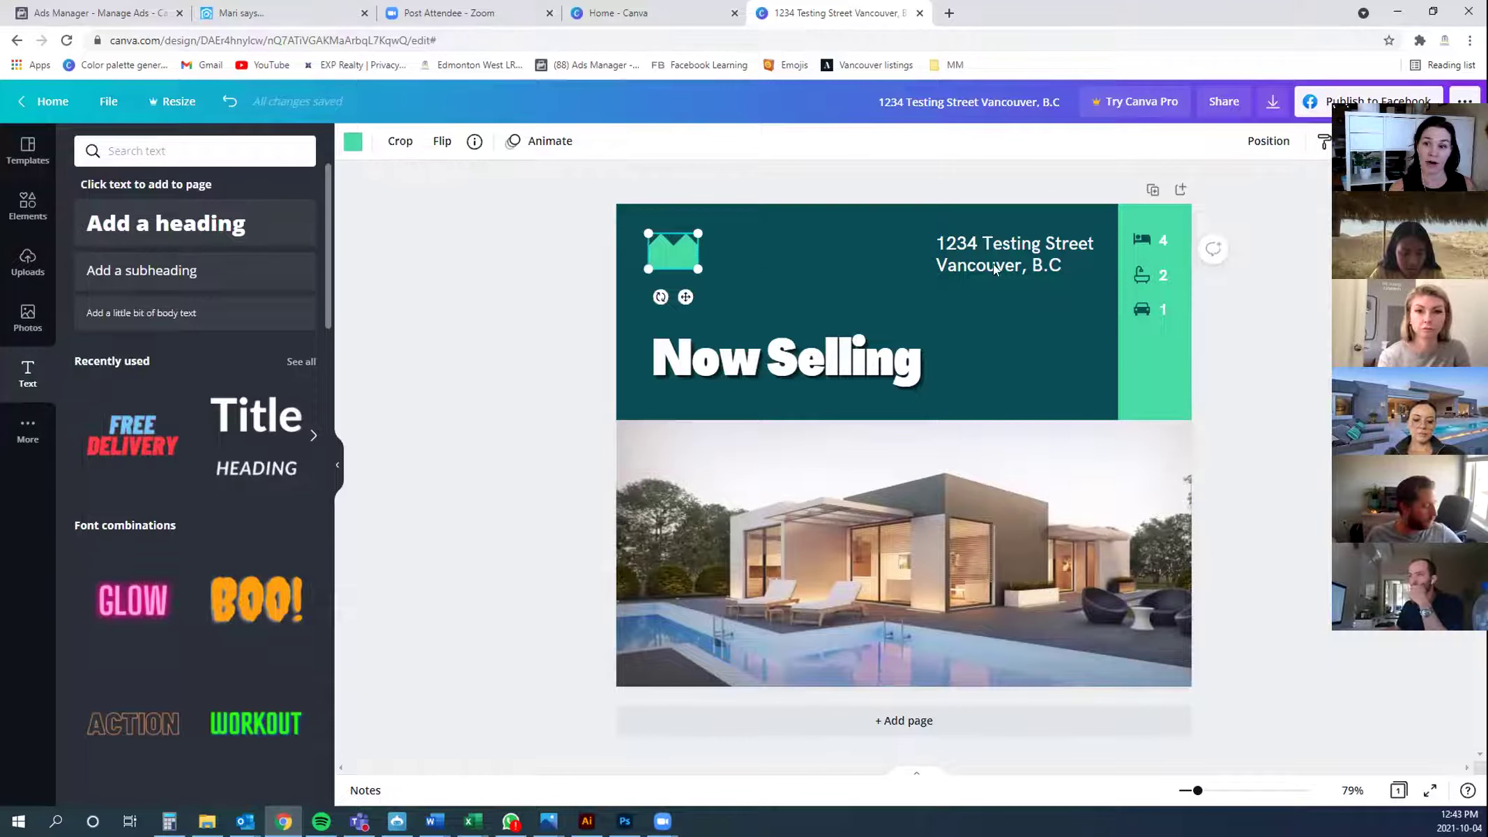
{"action": "left_click", "coordinate": [1141, 242]}
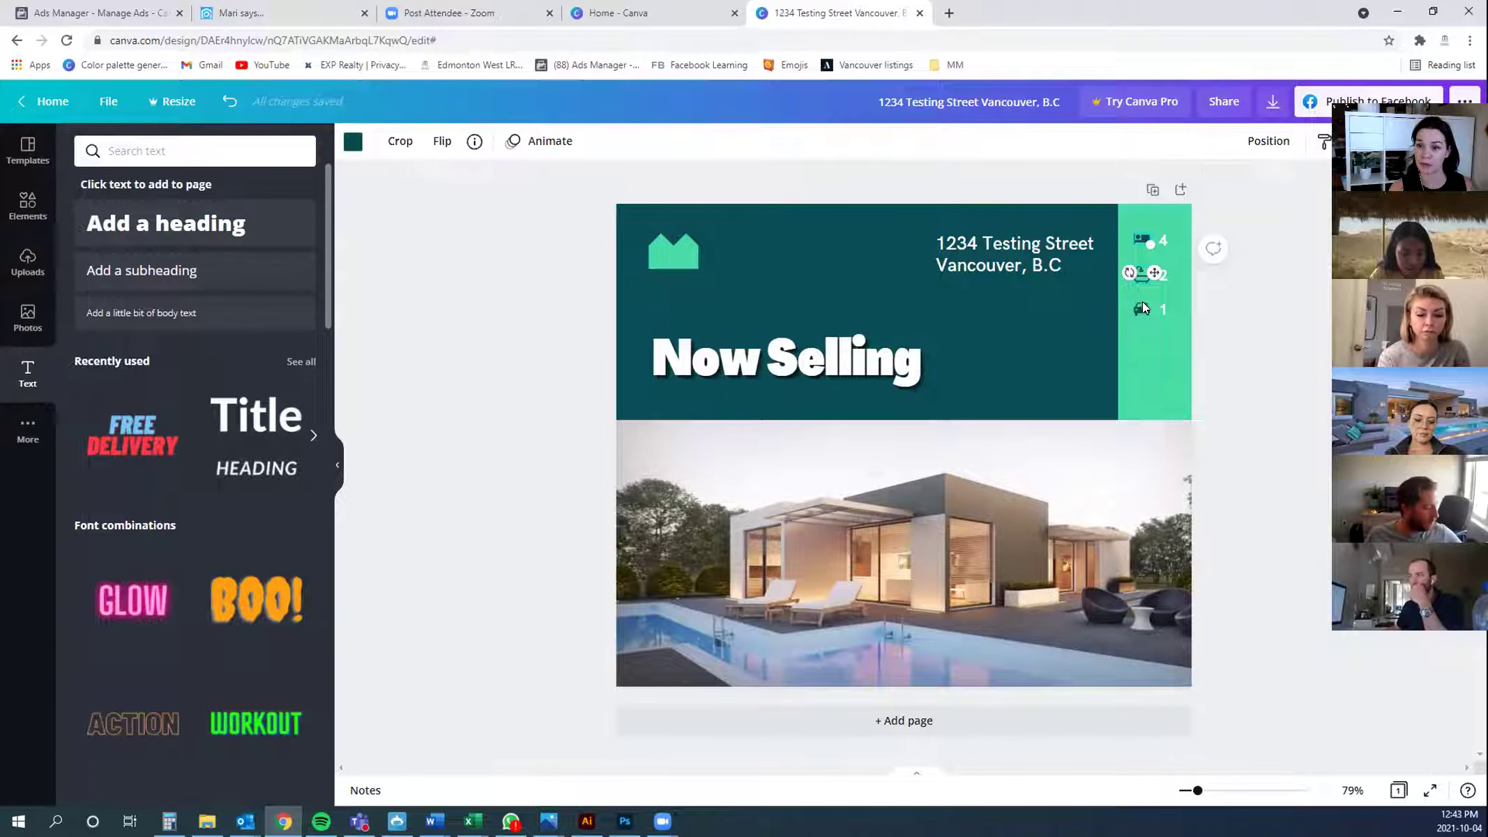
{"action": "left_click", "coordinate": [1055, 361]}
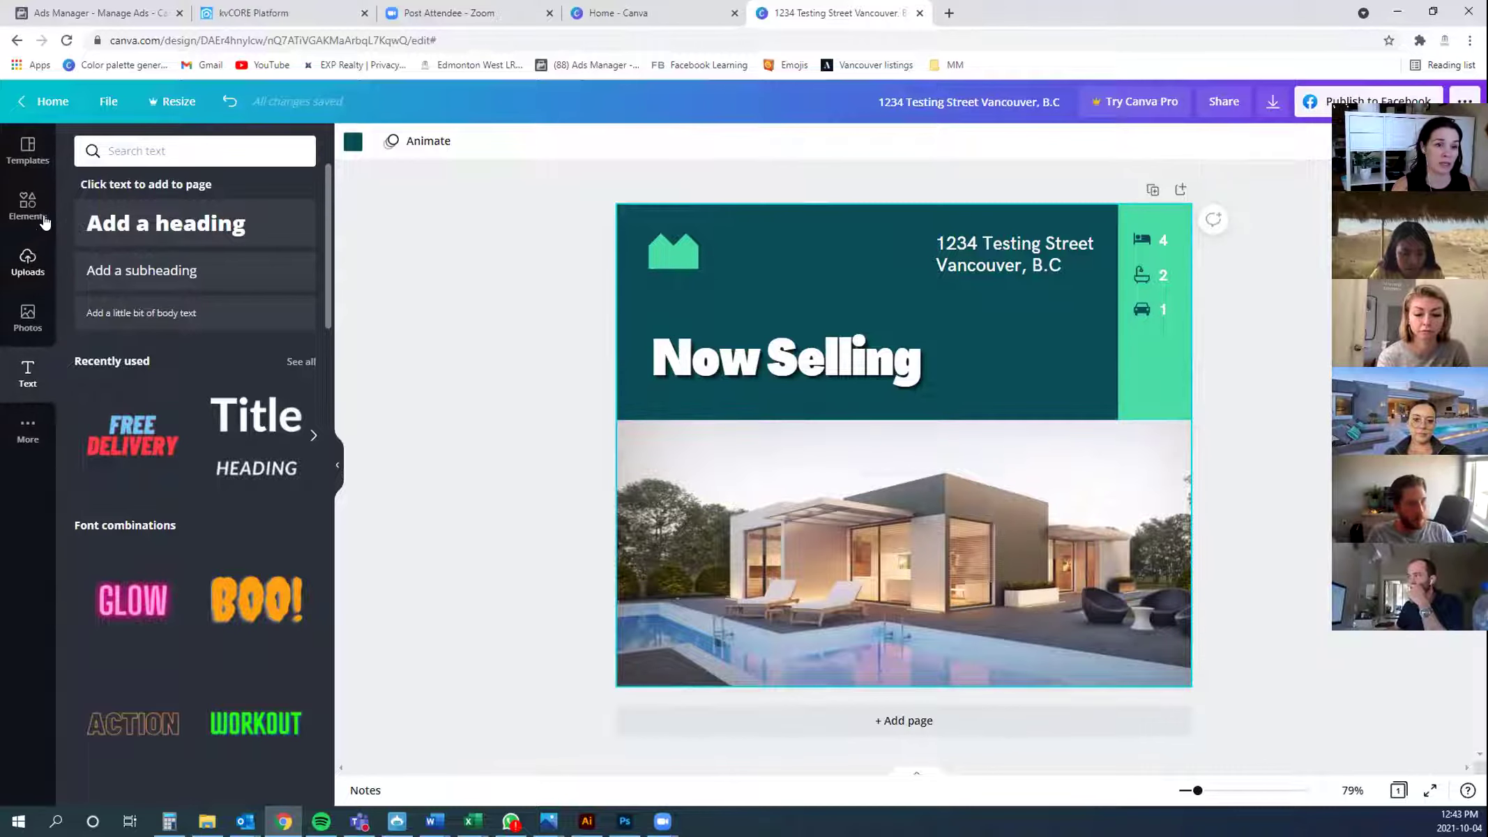
Search the design elements for "sun"
{"action": "left_click", "coordinate": [23, 207]}
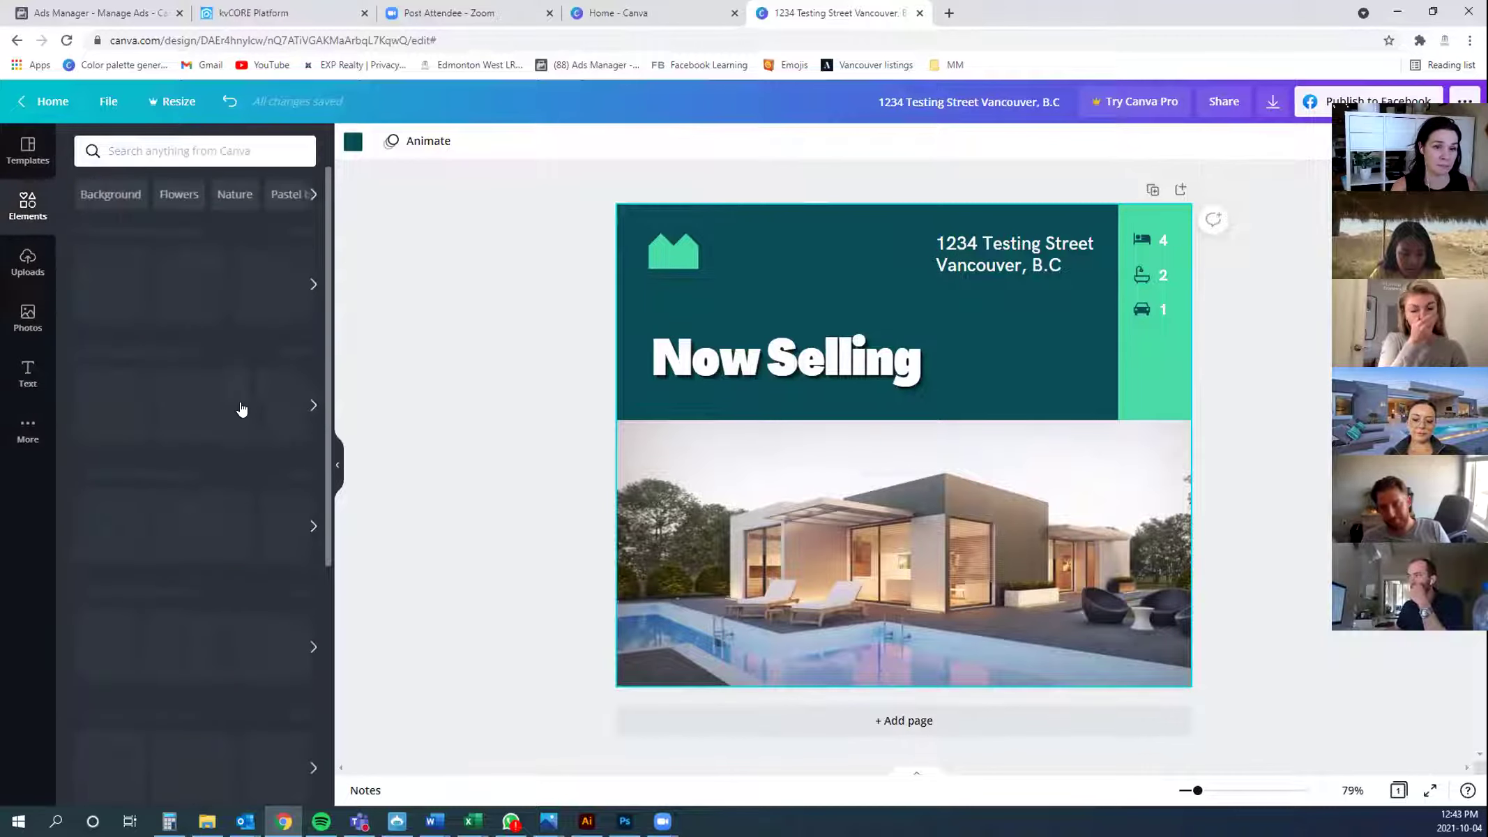
{"action": "left_click", "coordinate": [138, 152]}
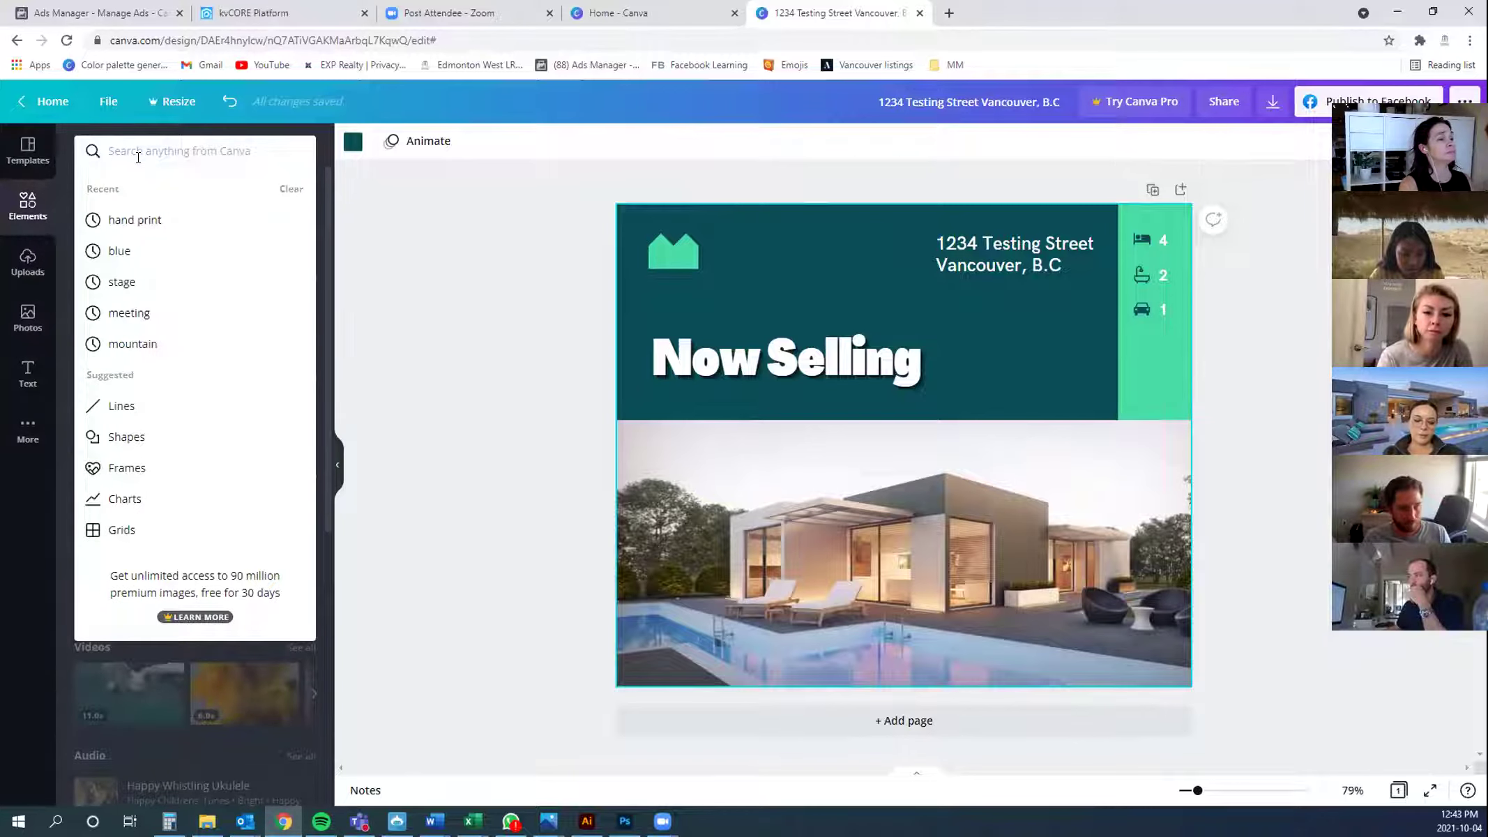
{"action": "type", "text": "sun"}
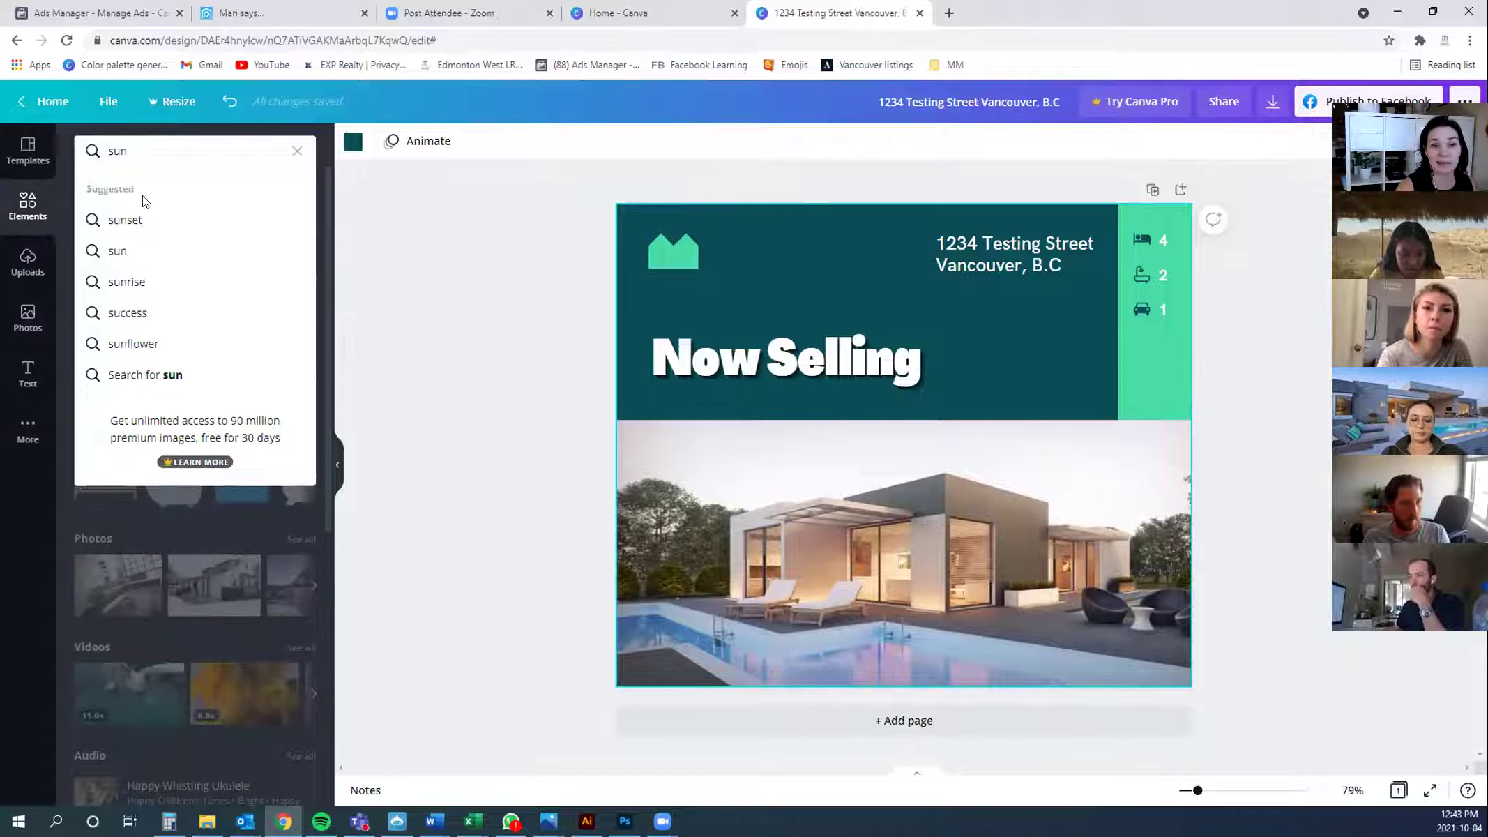
{"action": "left_click", "coordinate": [130, 249]}
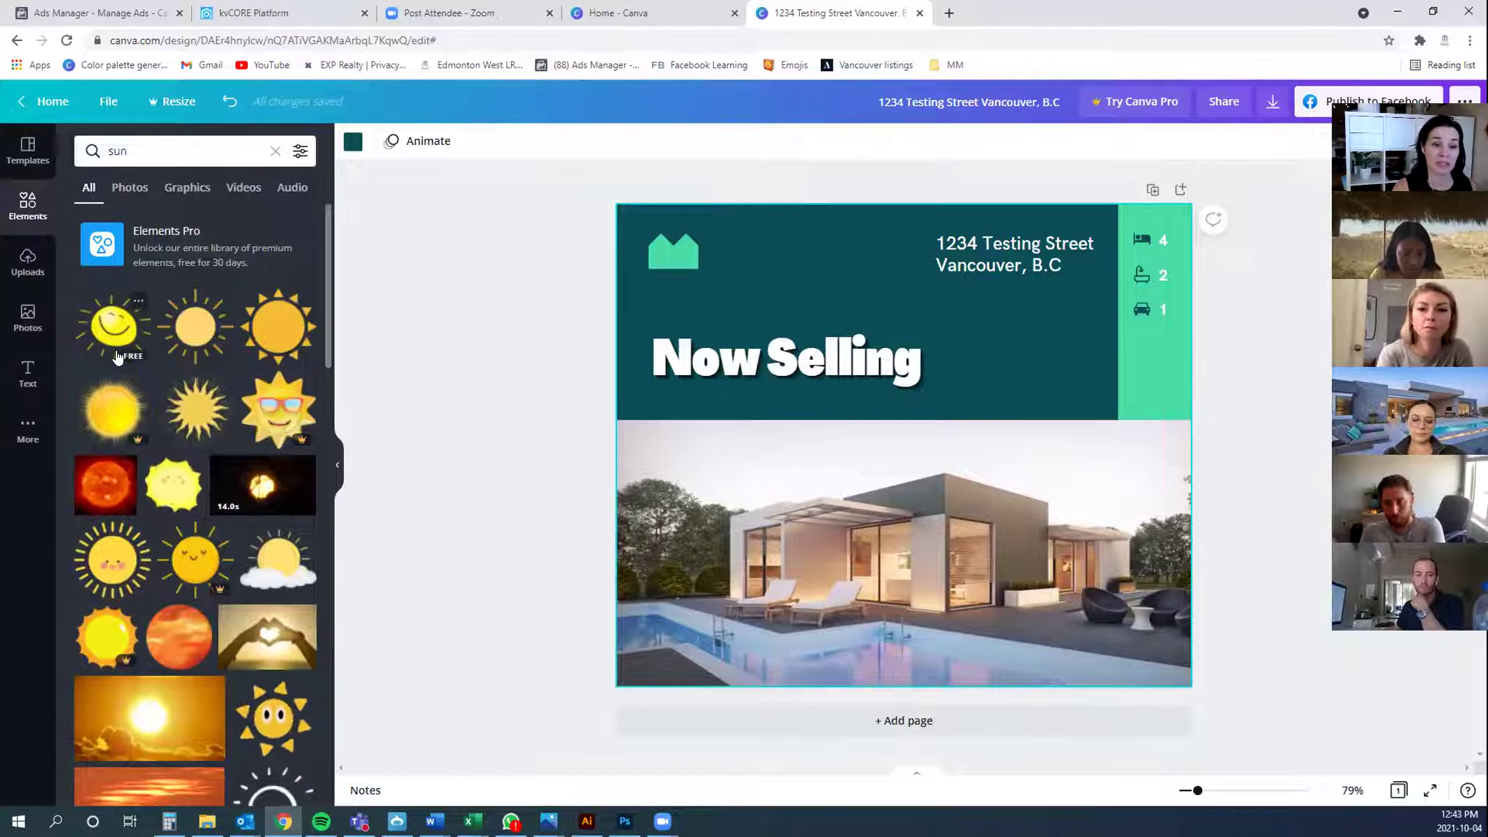
Insert the free pale-yellow sun graphic with thin rays, shrink it to about half size and place it beside the green logo
{"action": "scroll", "coordinate": [117, 357], "scroll_direction": "down", "scroll_amount": 1}
{"action": "scroll", "coordinate": [253, 687], "scroll_direction": "down", "scroll_amount": 2}
{"action": "left_click", "coordinate": [253, 687]}
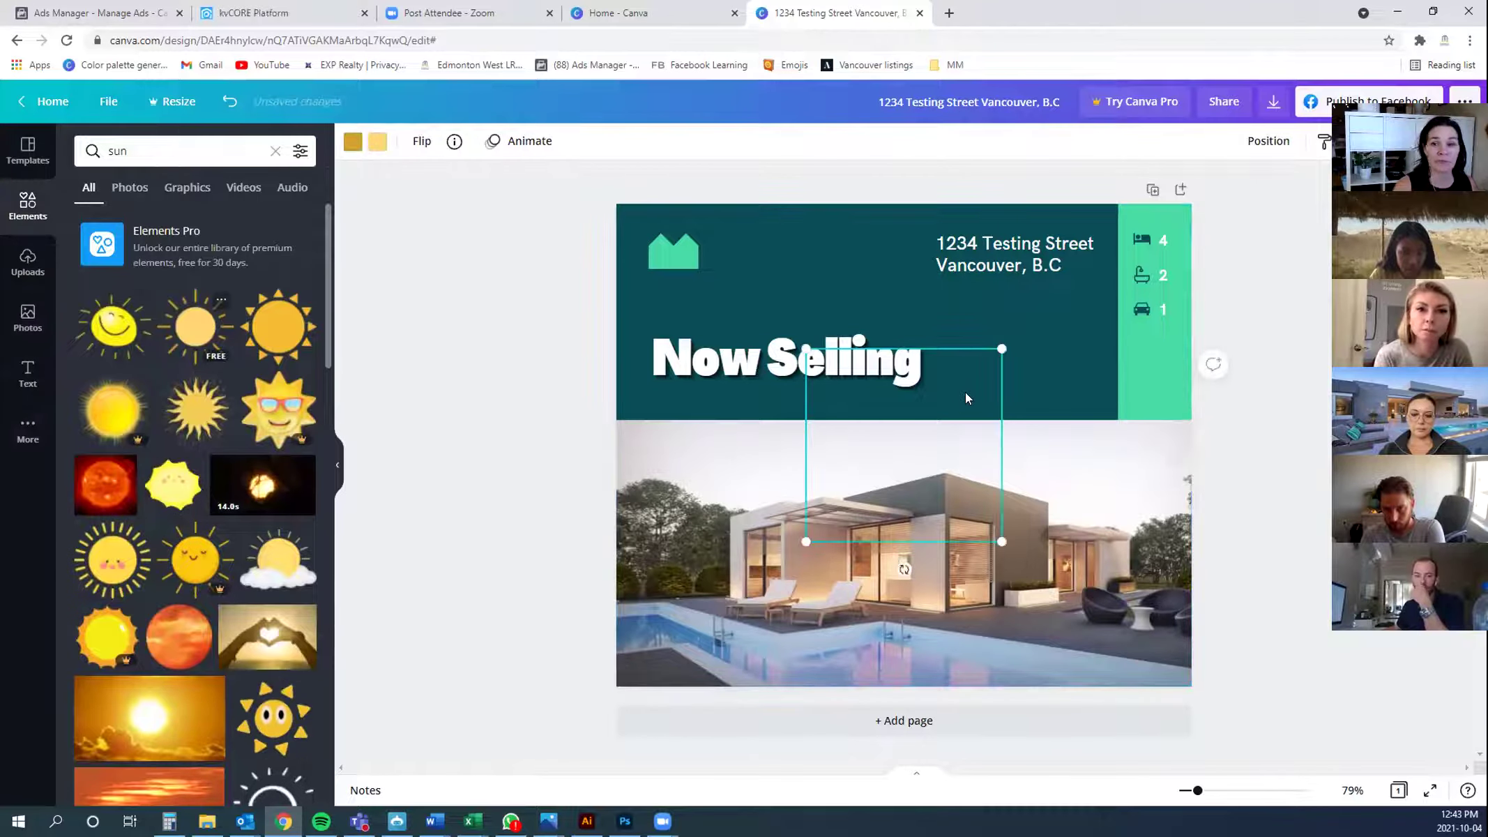
{"action": "left_click_drag", "start_coordinate": [1002, 541], "coordinate": [767, 275]}
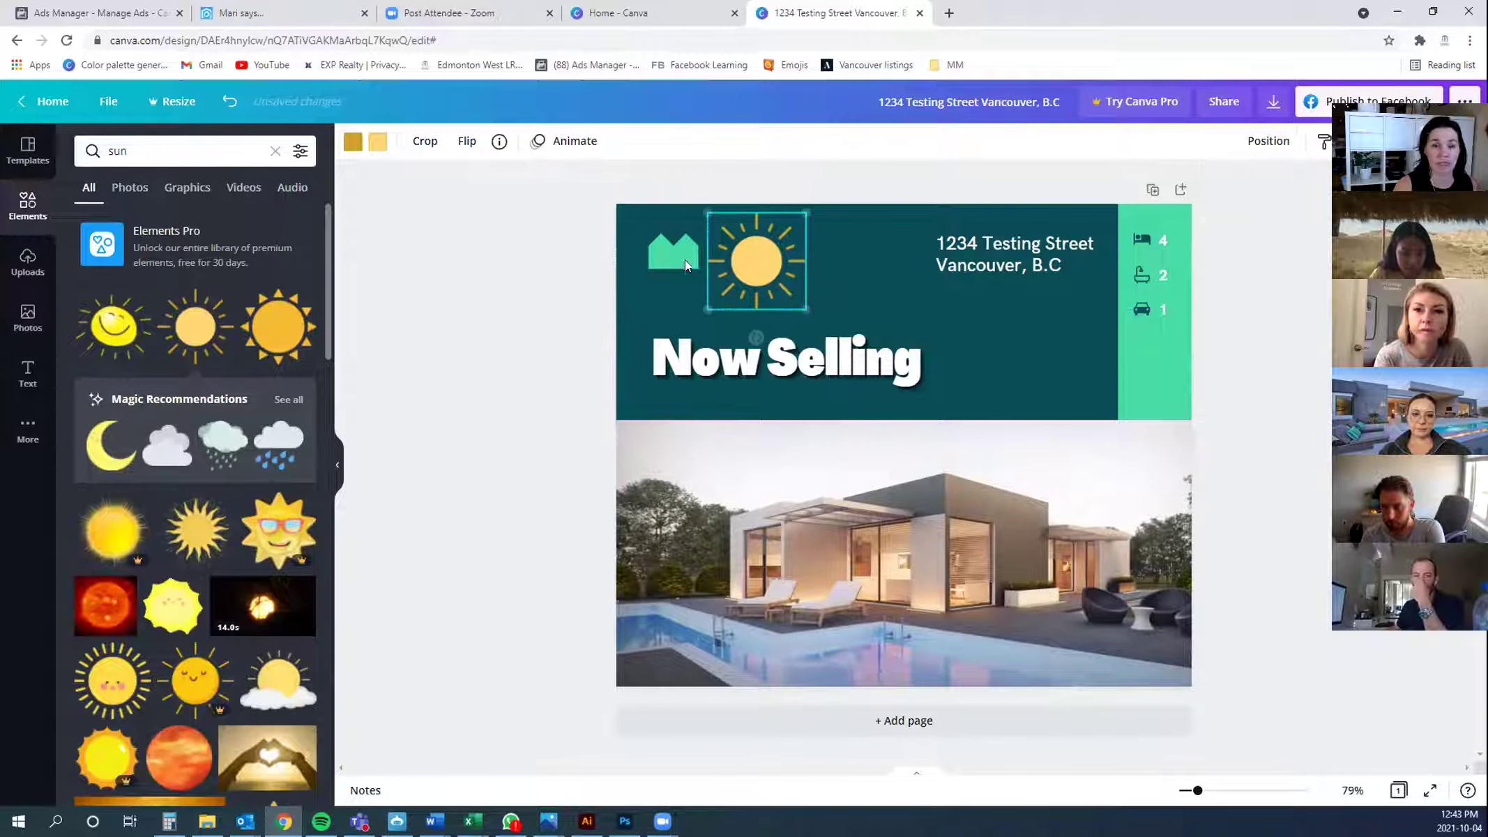
Delete the green logo and move the sun graphic into its place in the upper-left corner of the design
{"action": "left_click", "coordinate": [671, 257]}
{"action": "key", "text": "Delete"}
{"action": "left_click_drag", "start_coordinate": [770, 253], "coordinate": [697, 253]}
{"action": "left_click", "coordinate": [774, 533]}
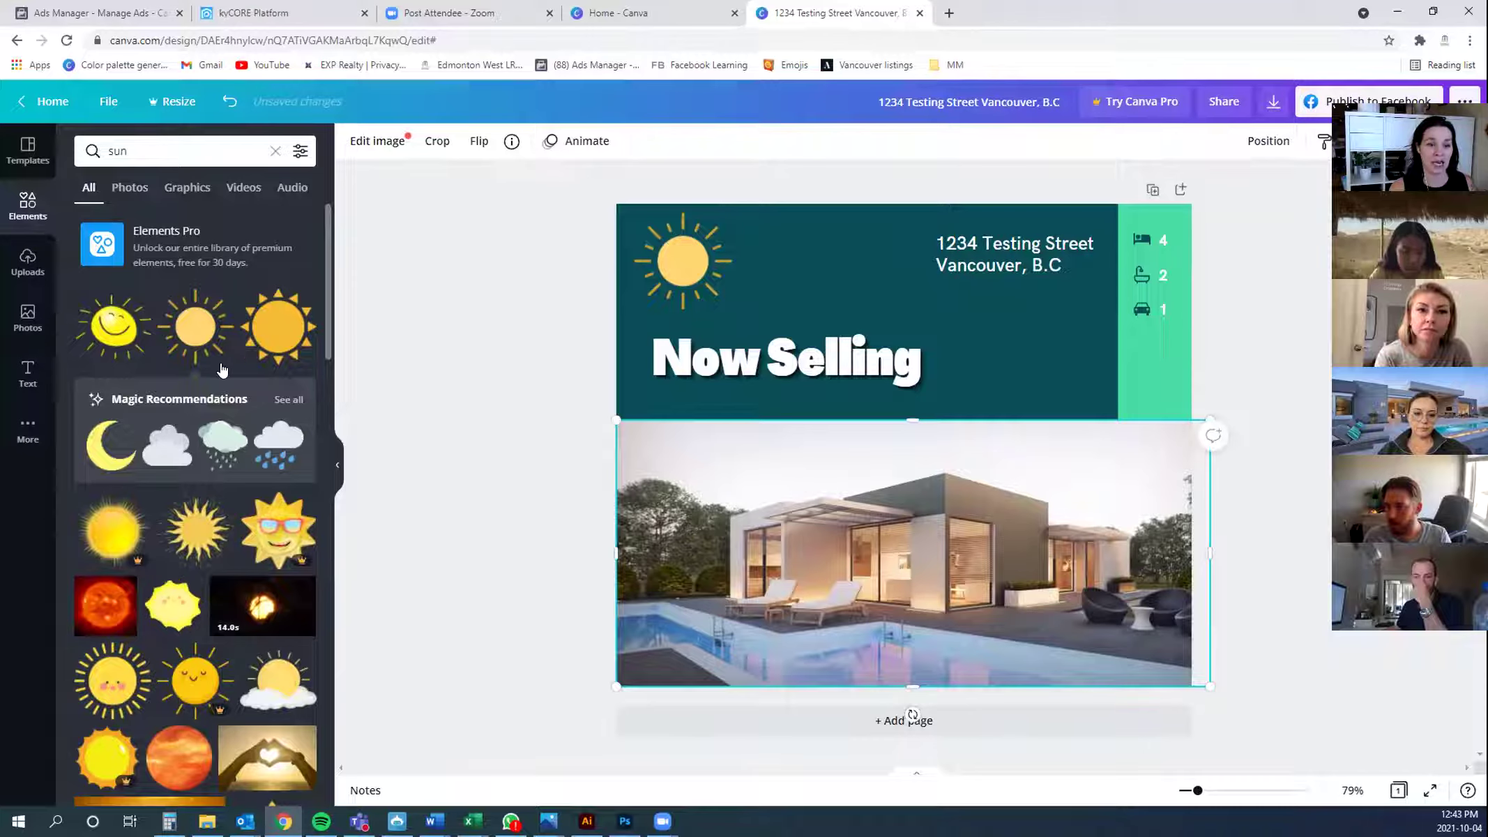
Browse the "sun" search results and filter them by photos, graphics and videos
{"action": "scroll", "coordinate": [210, 488], "scroll_direction": "down", "scroll_amount": 5}
{"action": "scroll", "coordinate": [134, 182], "scroll_direction": "up", "scroll_amount": 10}
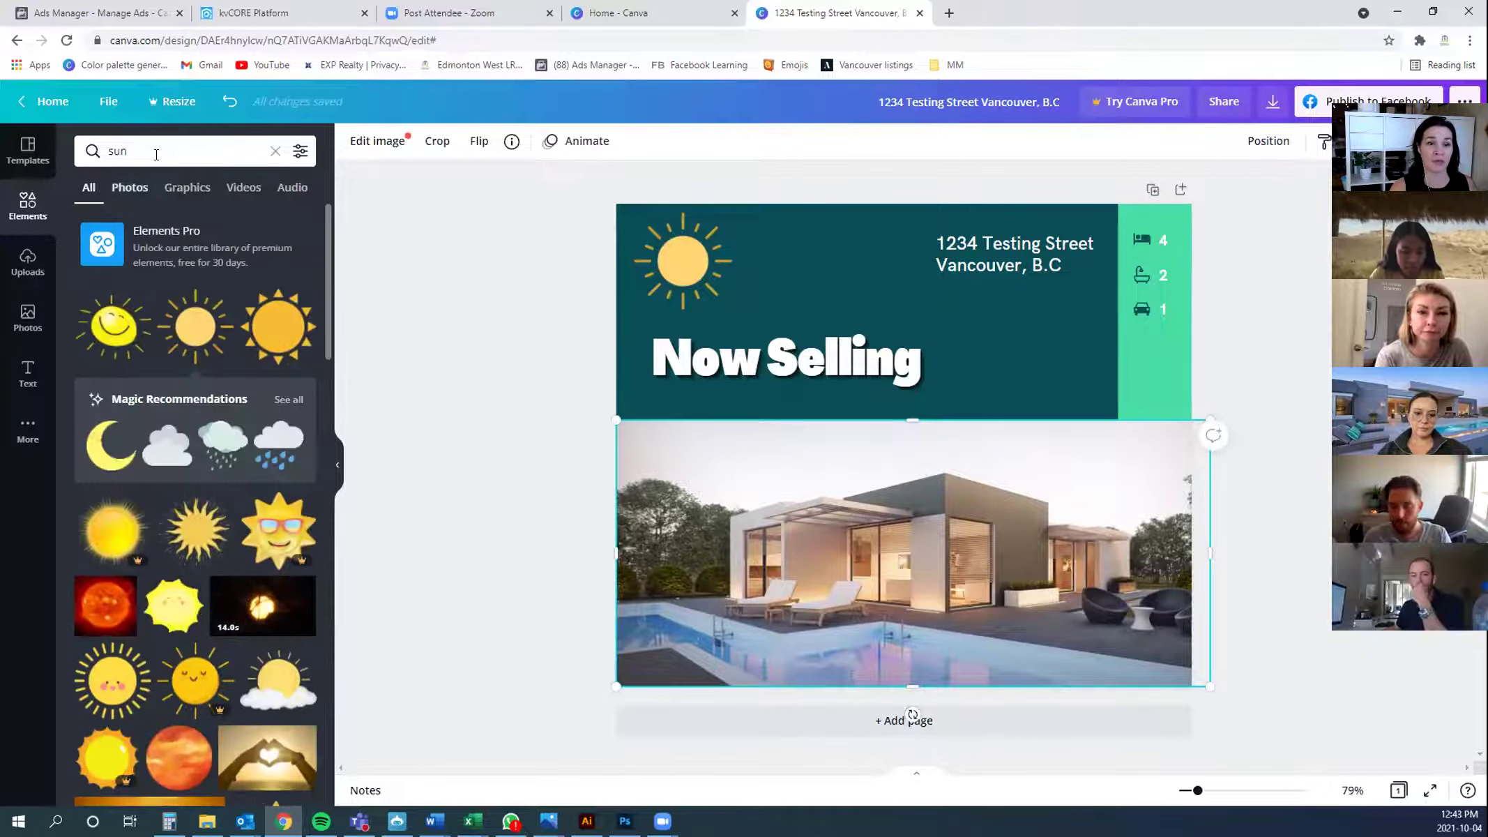
{"action": "left_click", "coordinate": [130, 187]}
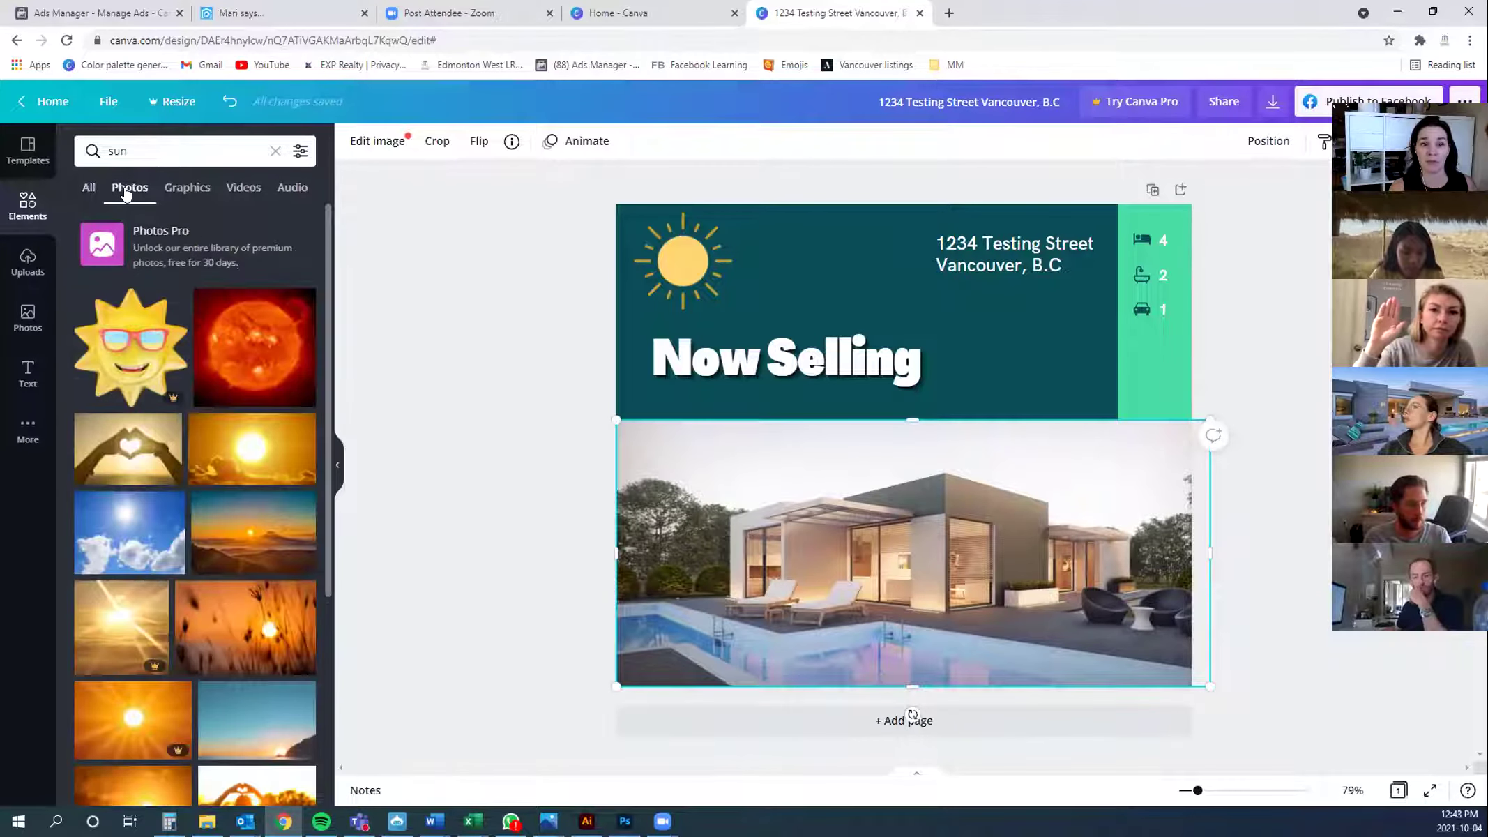
{"action": "left_click", "coordinate": [190, 190]}
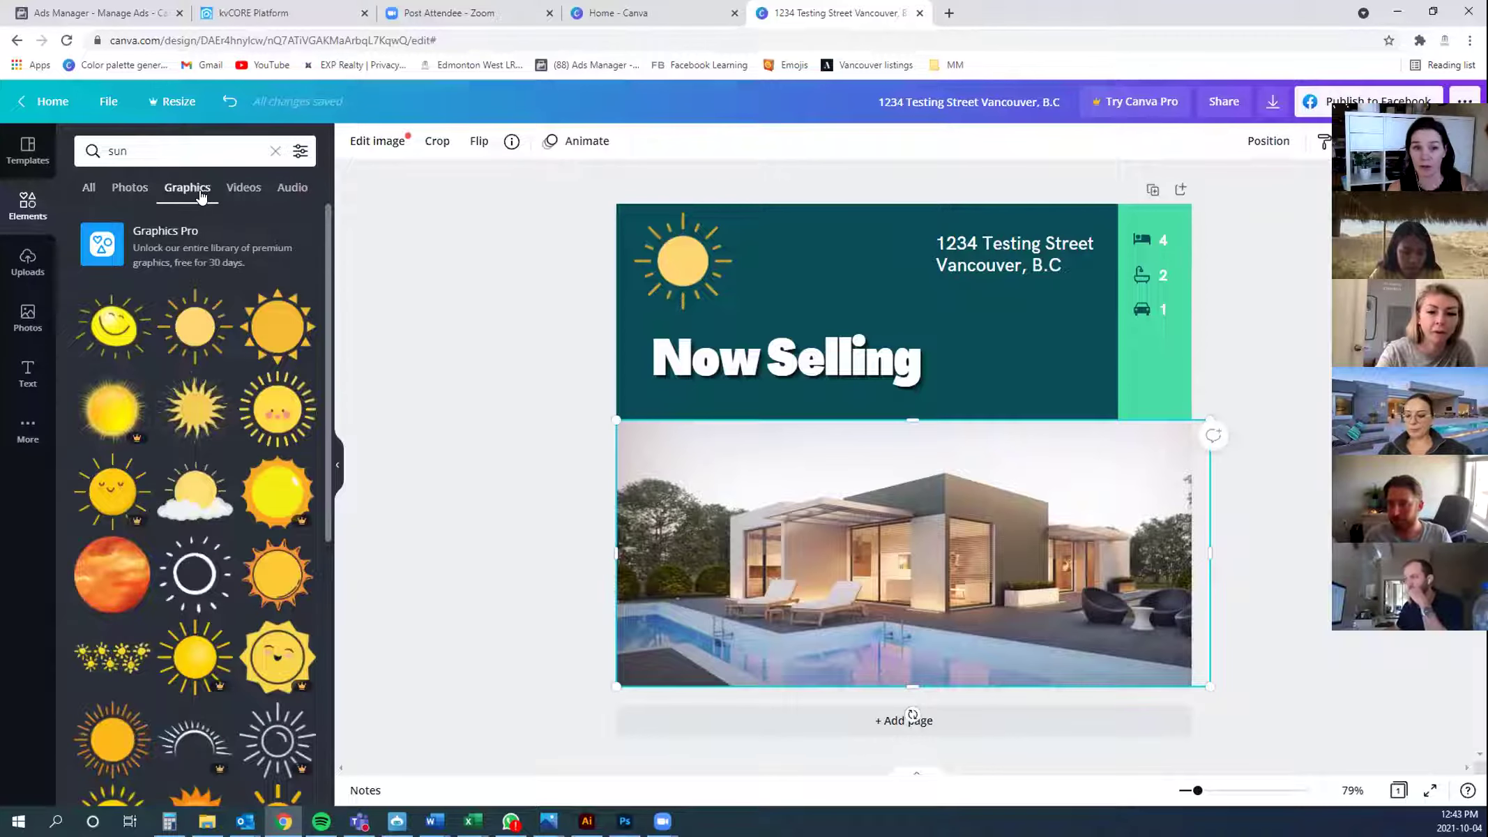
{"action": "left_click", "coordinate": [246, 189]}
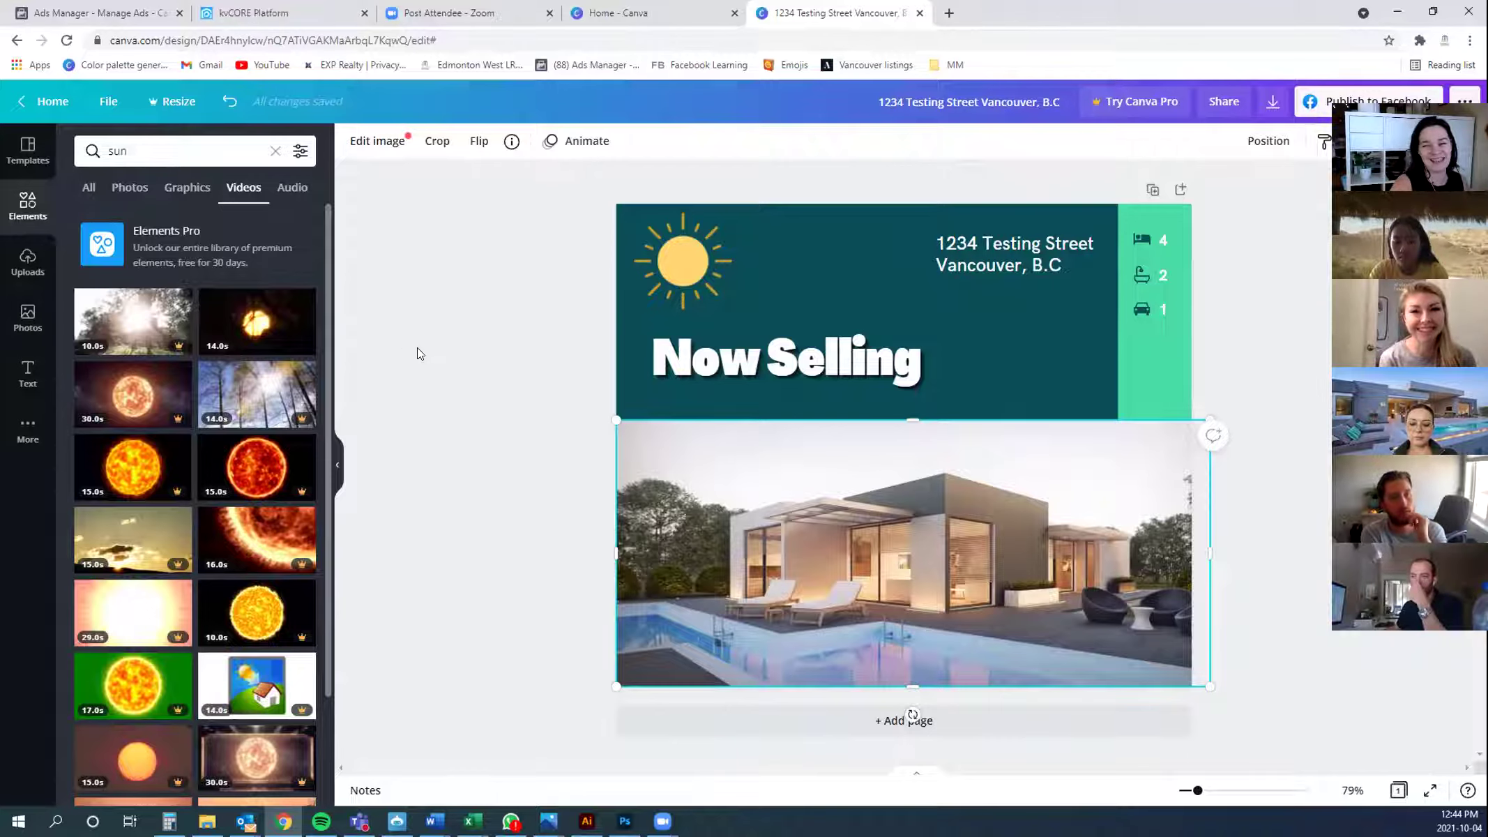
Browse the uploaded images, add the first kitchen photo to the page and delete it again
{"action": "left_click", "coordinate": [29, 265]}
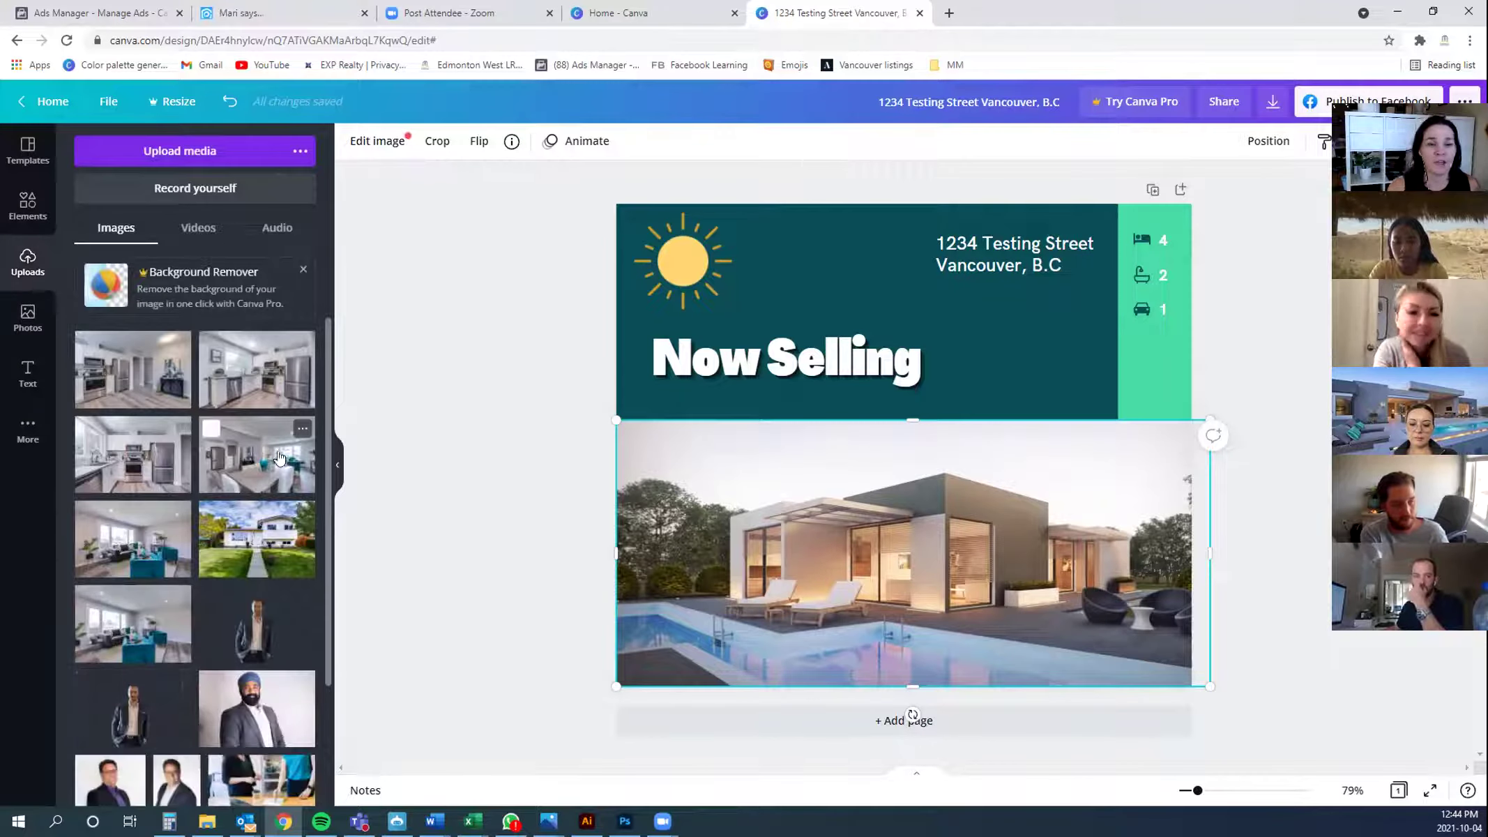
{"action": "scroll", "coordinate": [250, 589], "scroll_direction": "down", "scroll_amount": 3}
{"action": "scroll", "coordinate": [250, 589], "scroll_direction": "up", "scroll_amount": 3}
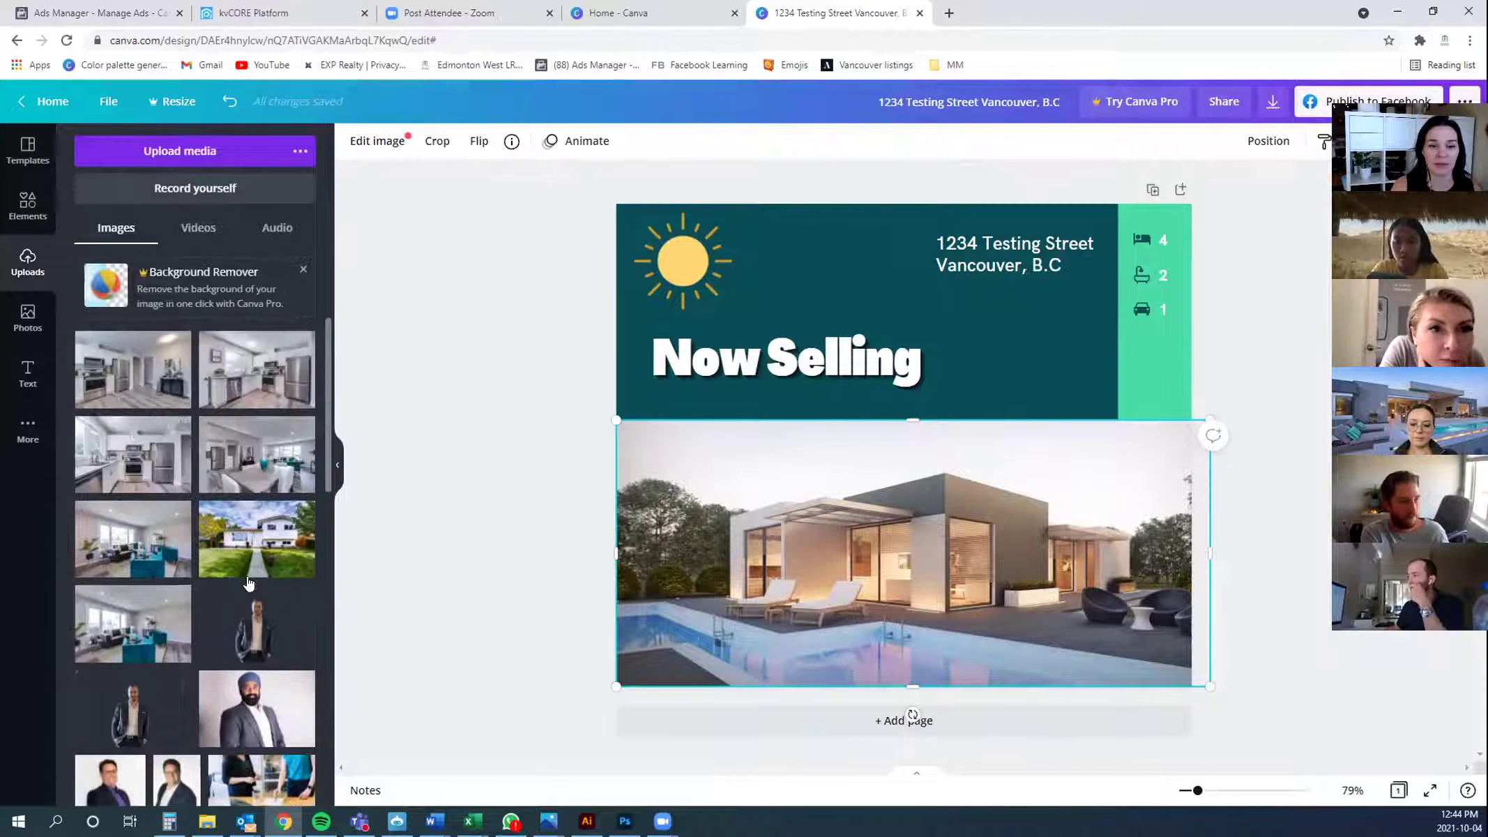
{"action": "scroll", "coordinate": [182, 521], "scroll_direction": "down", "scroll_amount": 3}
{"action": "scroll", "coordinate": [182, 521], "scroll_direction": "up", "scroll_amount": 3}
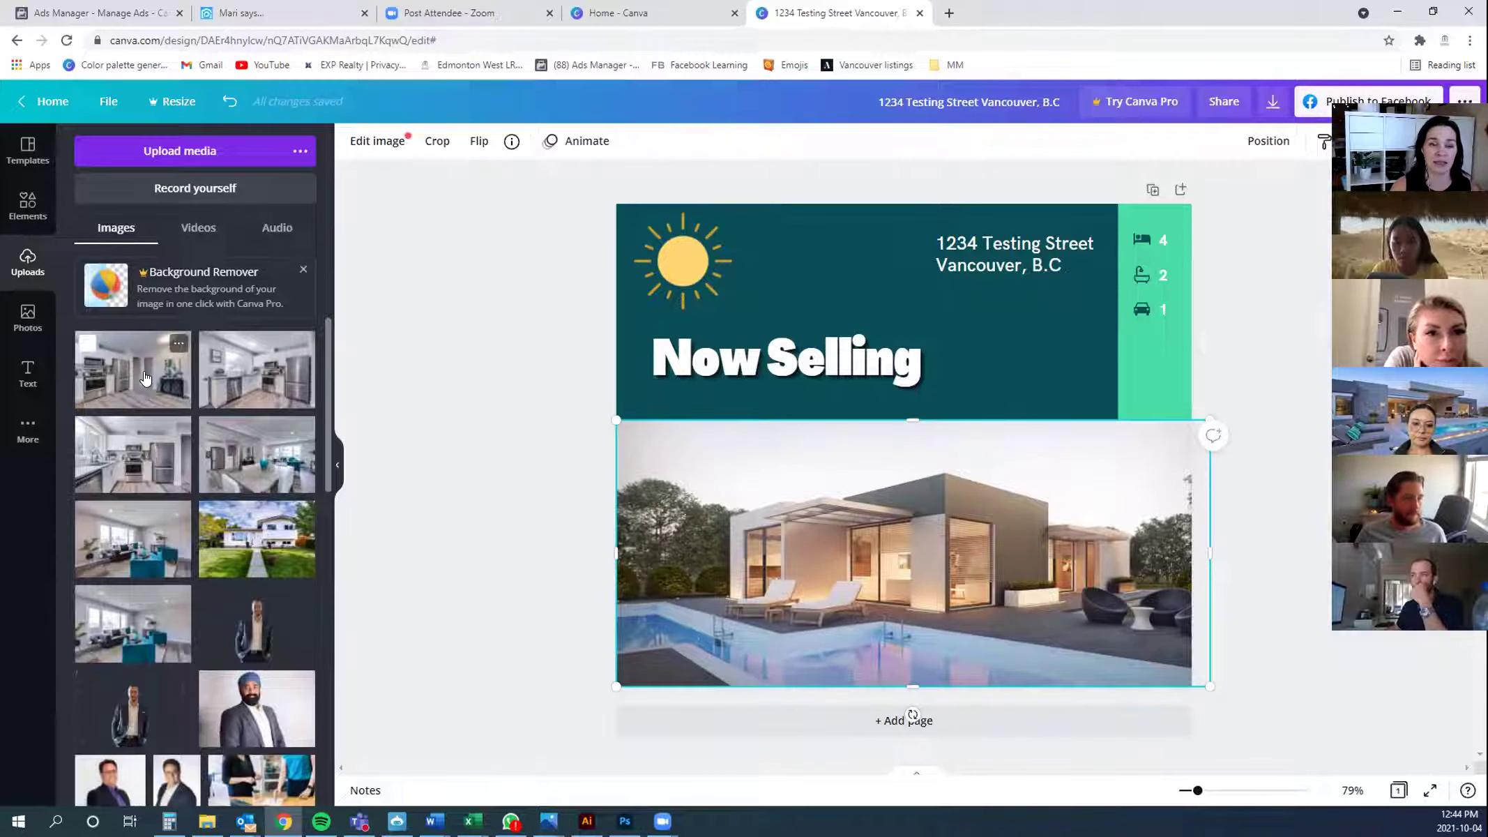
{"action": "left_click", "coordinate": [144, 377]}
{"action": "key", "text": "Delete"}
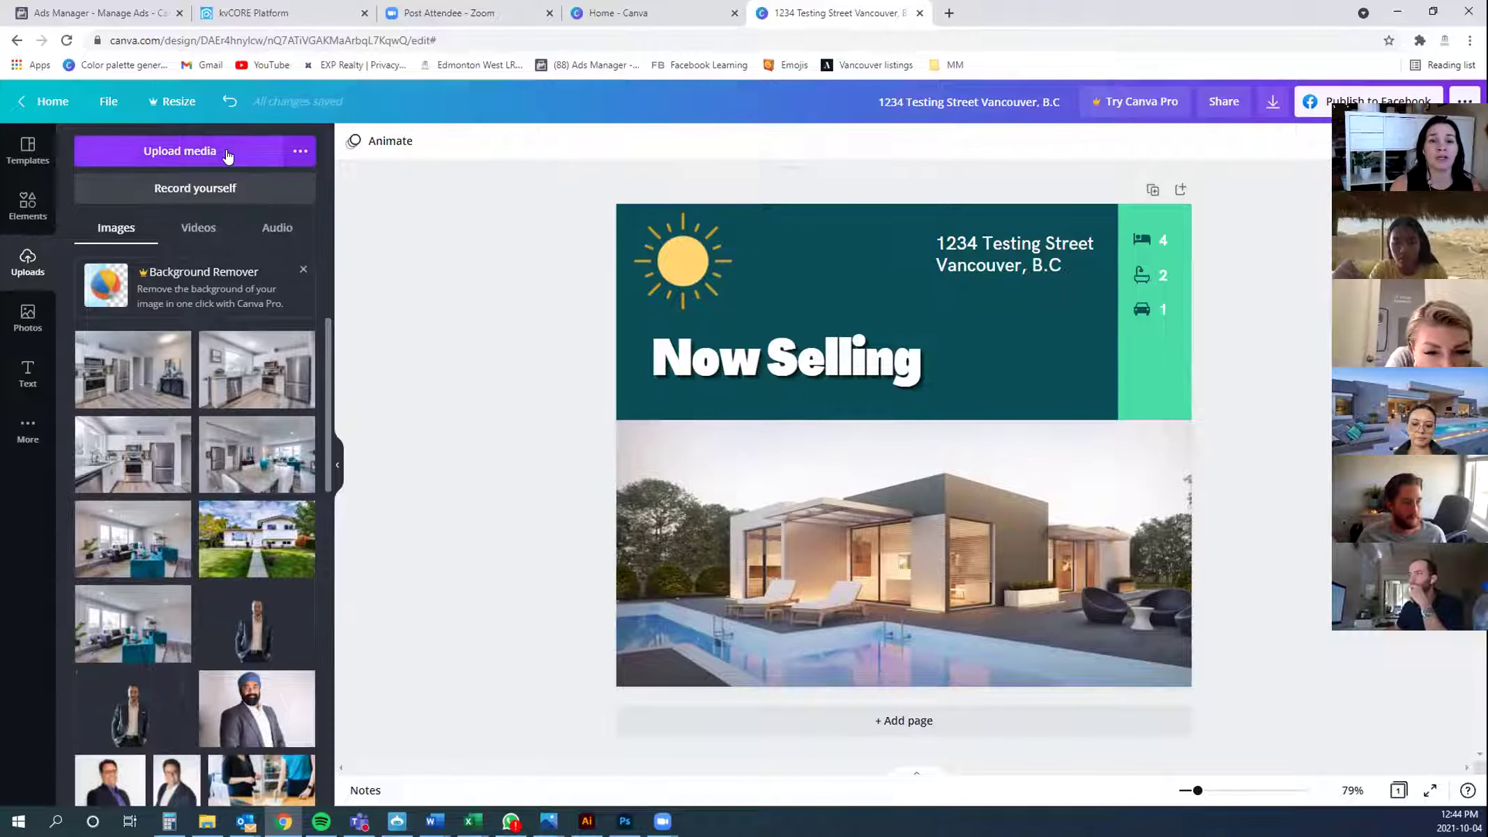
Upload the logo file "Logo Whitebackground small size" from Team Resources > Logo Files > Mogul Logos in MogulRG Team - Documents
{"action": "left_click", "coordinate": [138, 152]}
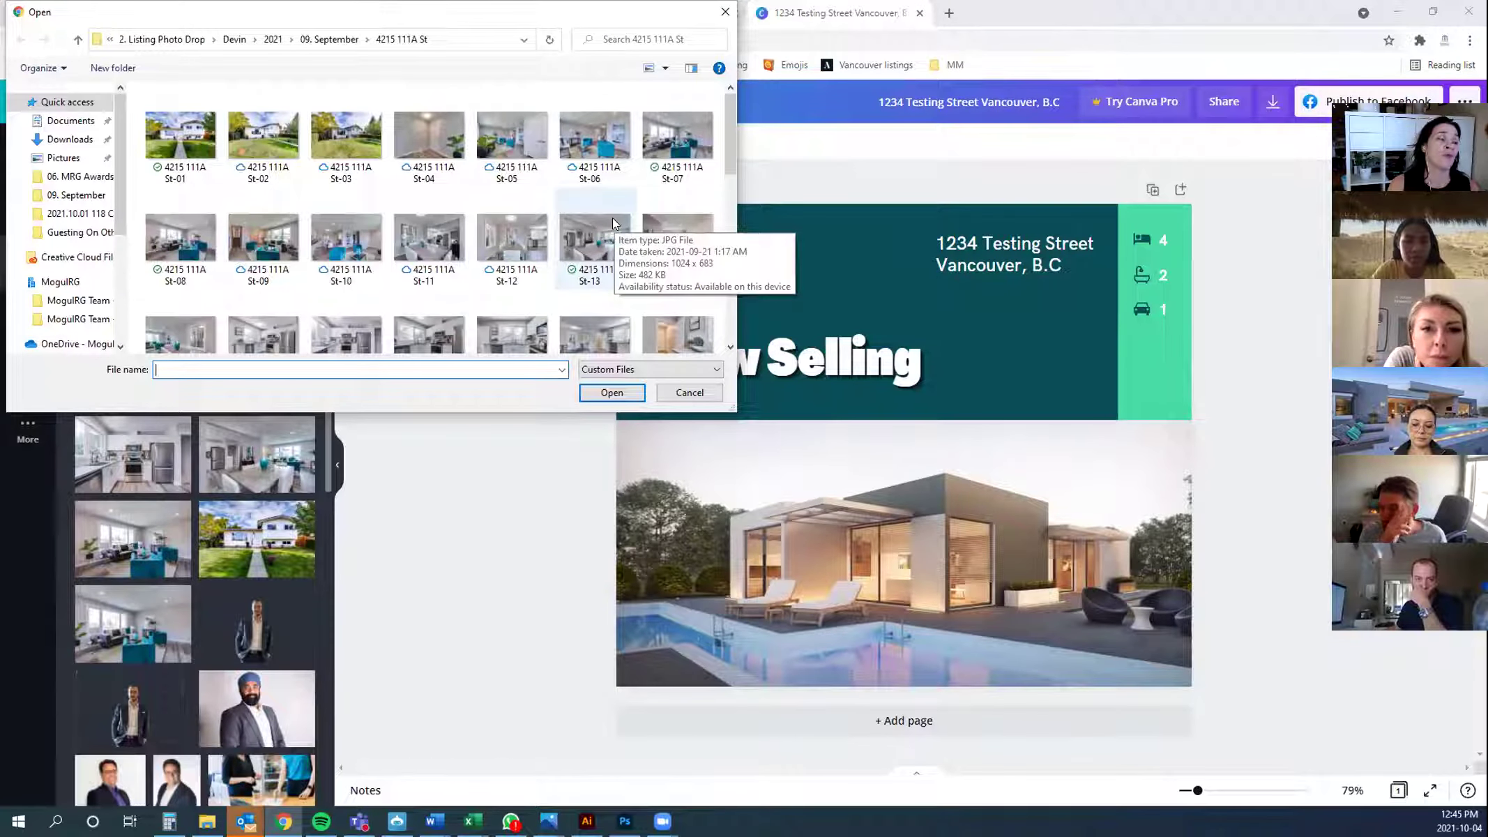
{"action": "left_click", "coordinate": [98, 299]}
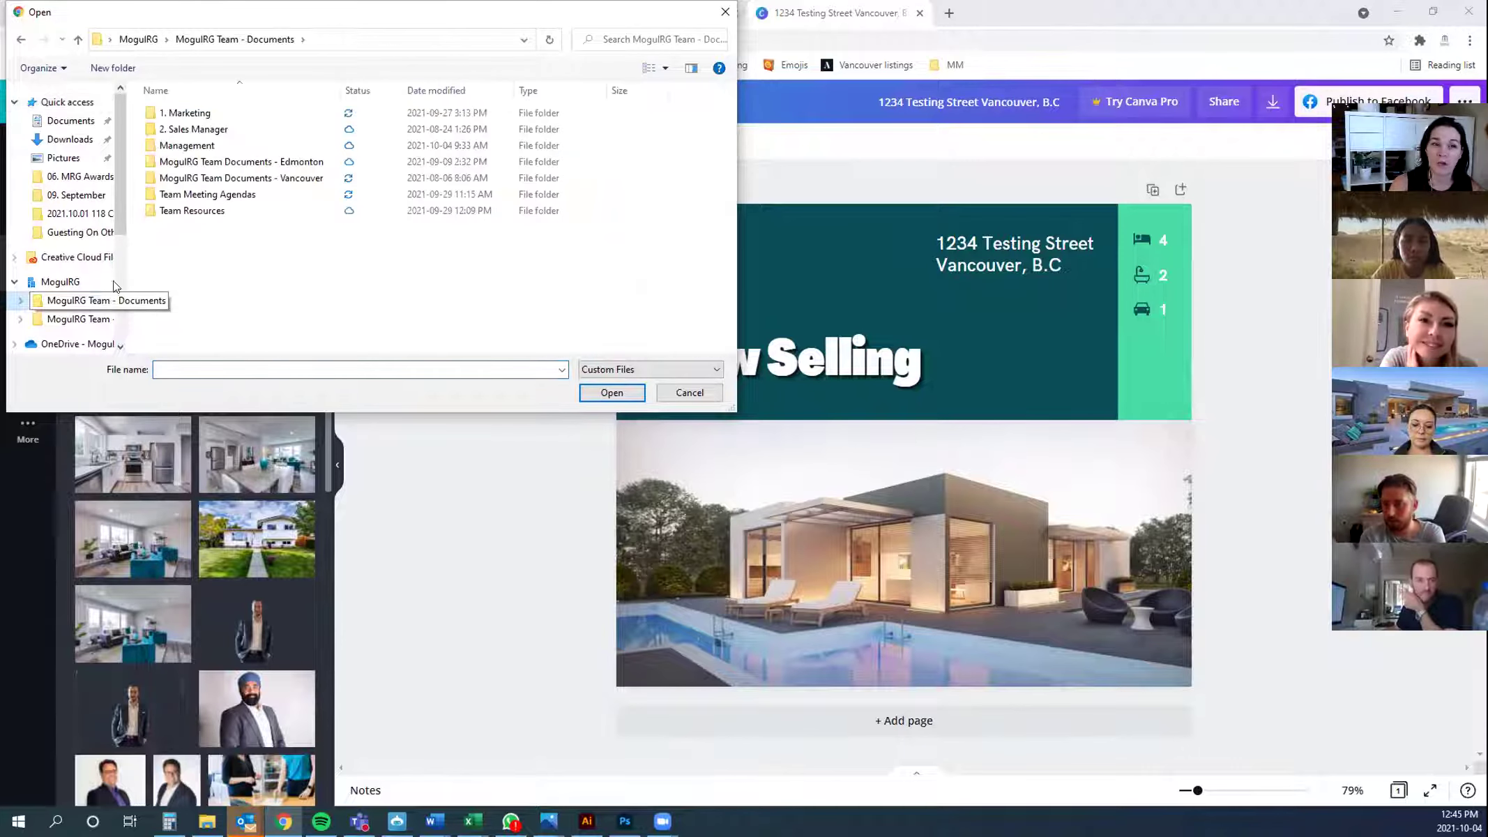
{"action": "double_click", "coordinate": [207, 210]}
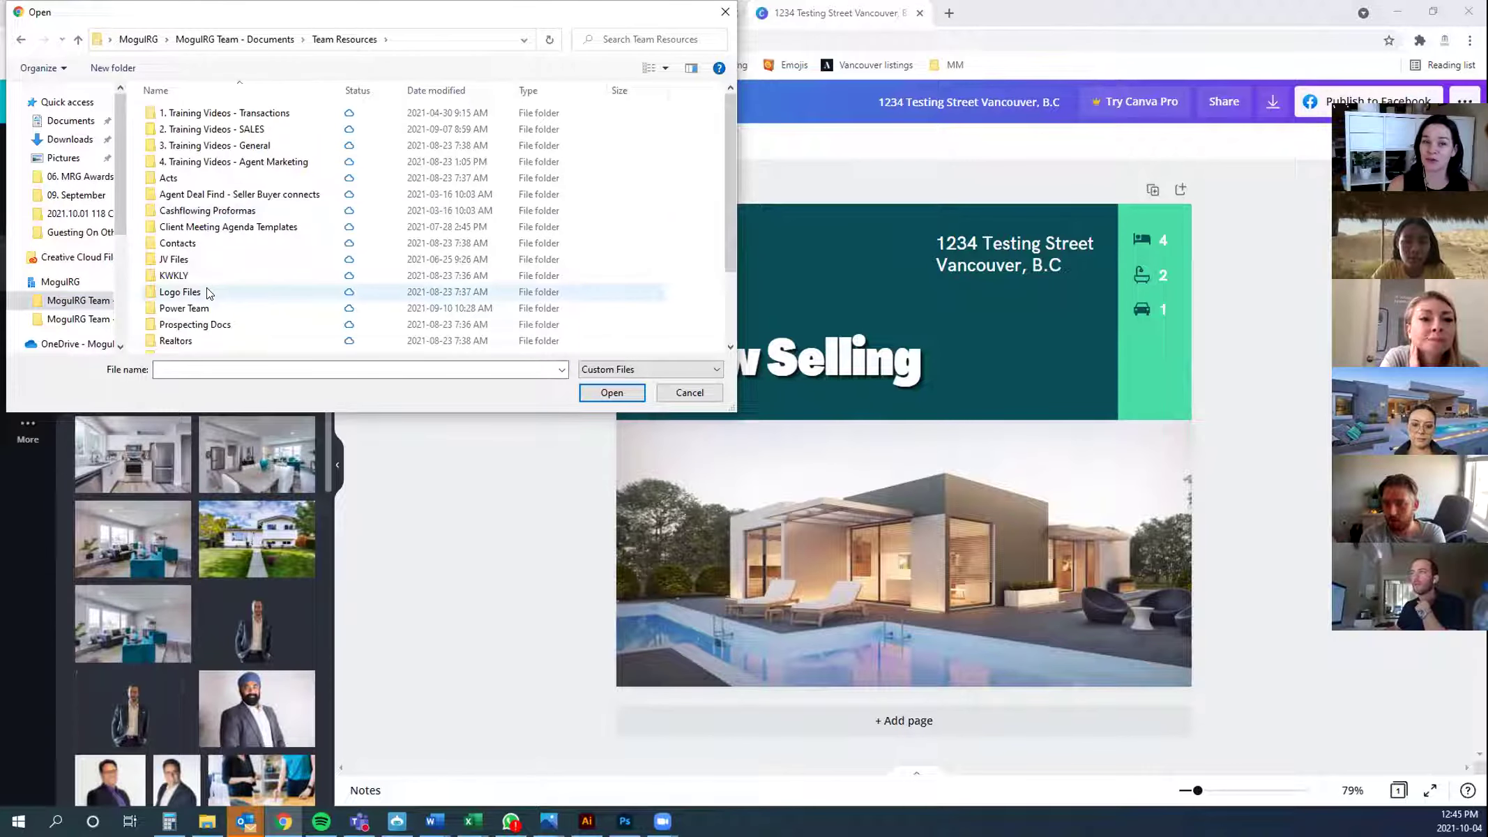
{"action": "double_click", "coordinate": [180, 291]}
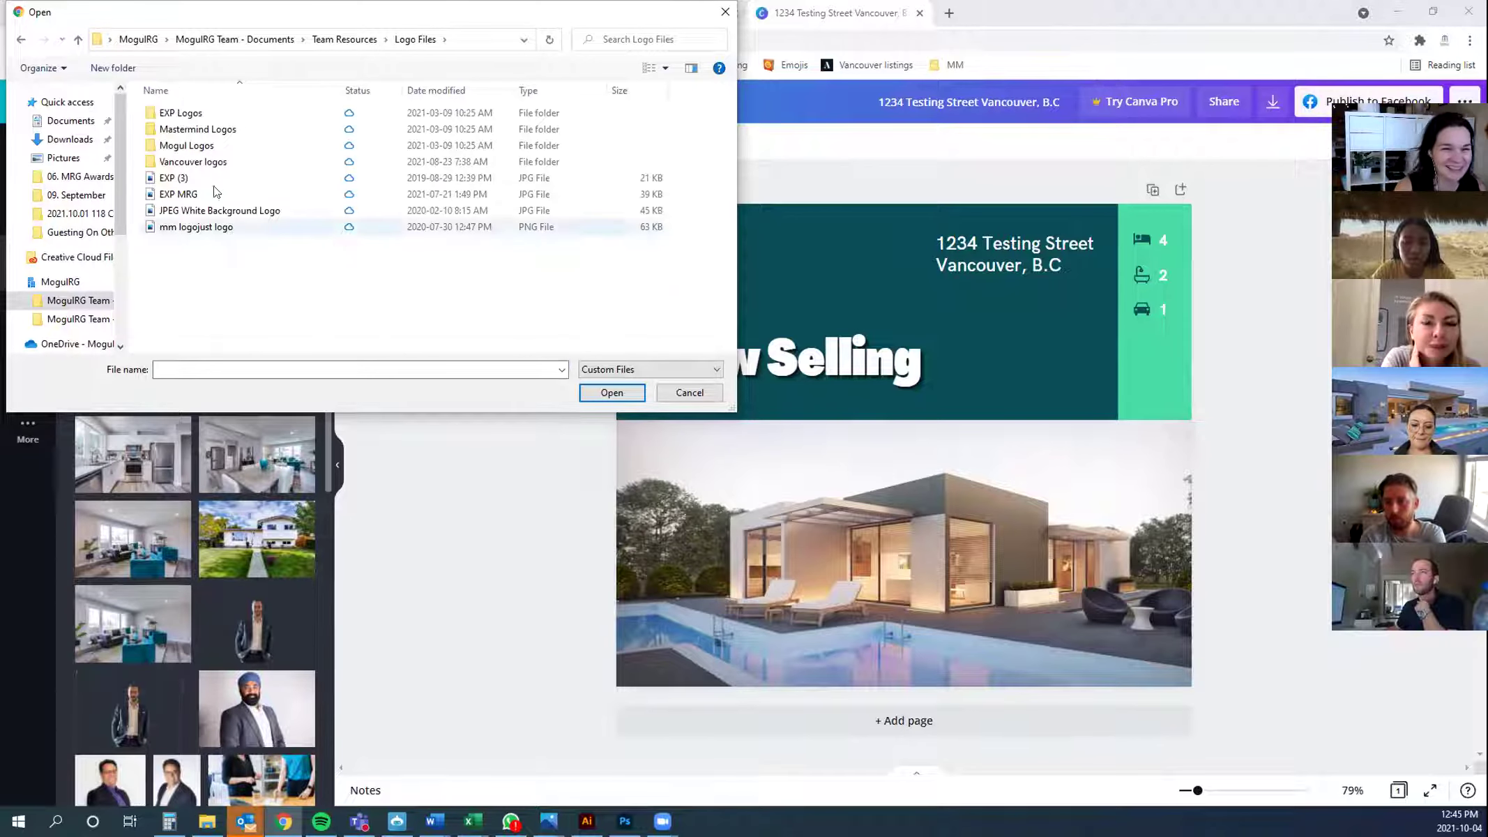
{"action": "double_click", "coordinate": [223, 147]}
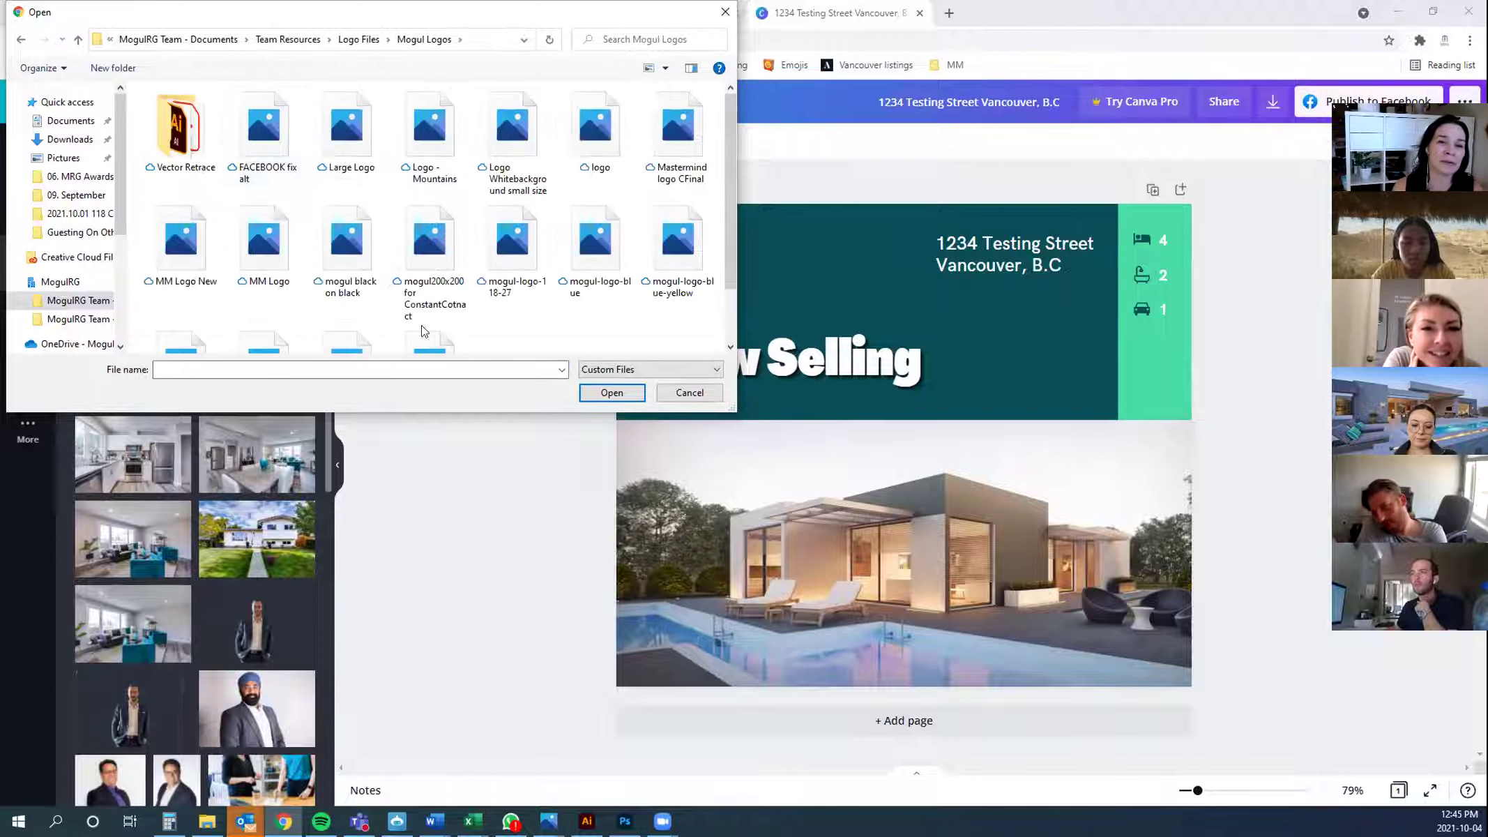
{"action": "left_click", "coordinate": [541, 136]}
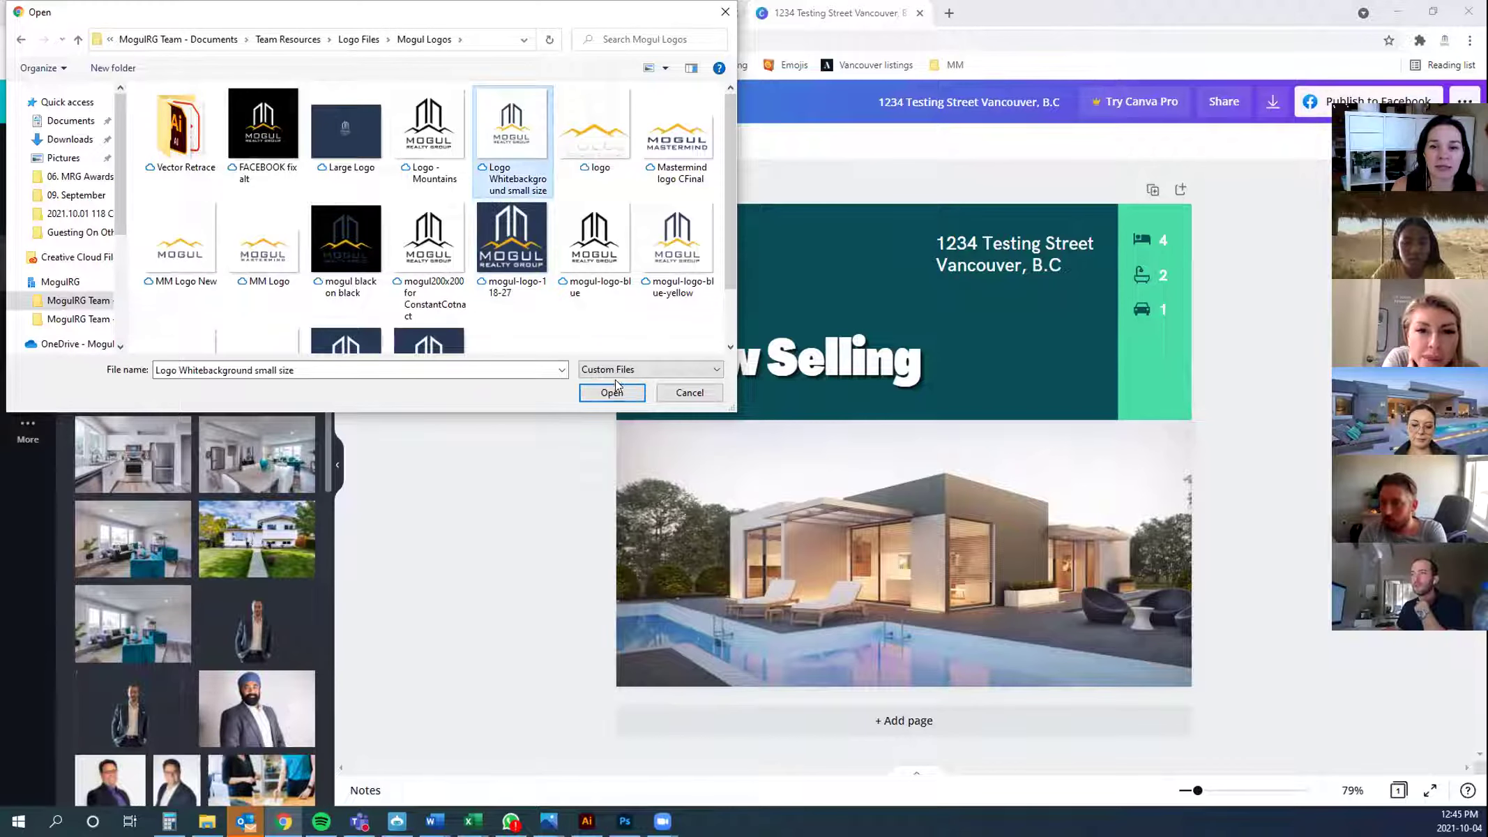
{"action": "left_click", "coordinate": [613, 395]}
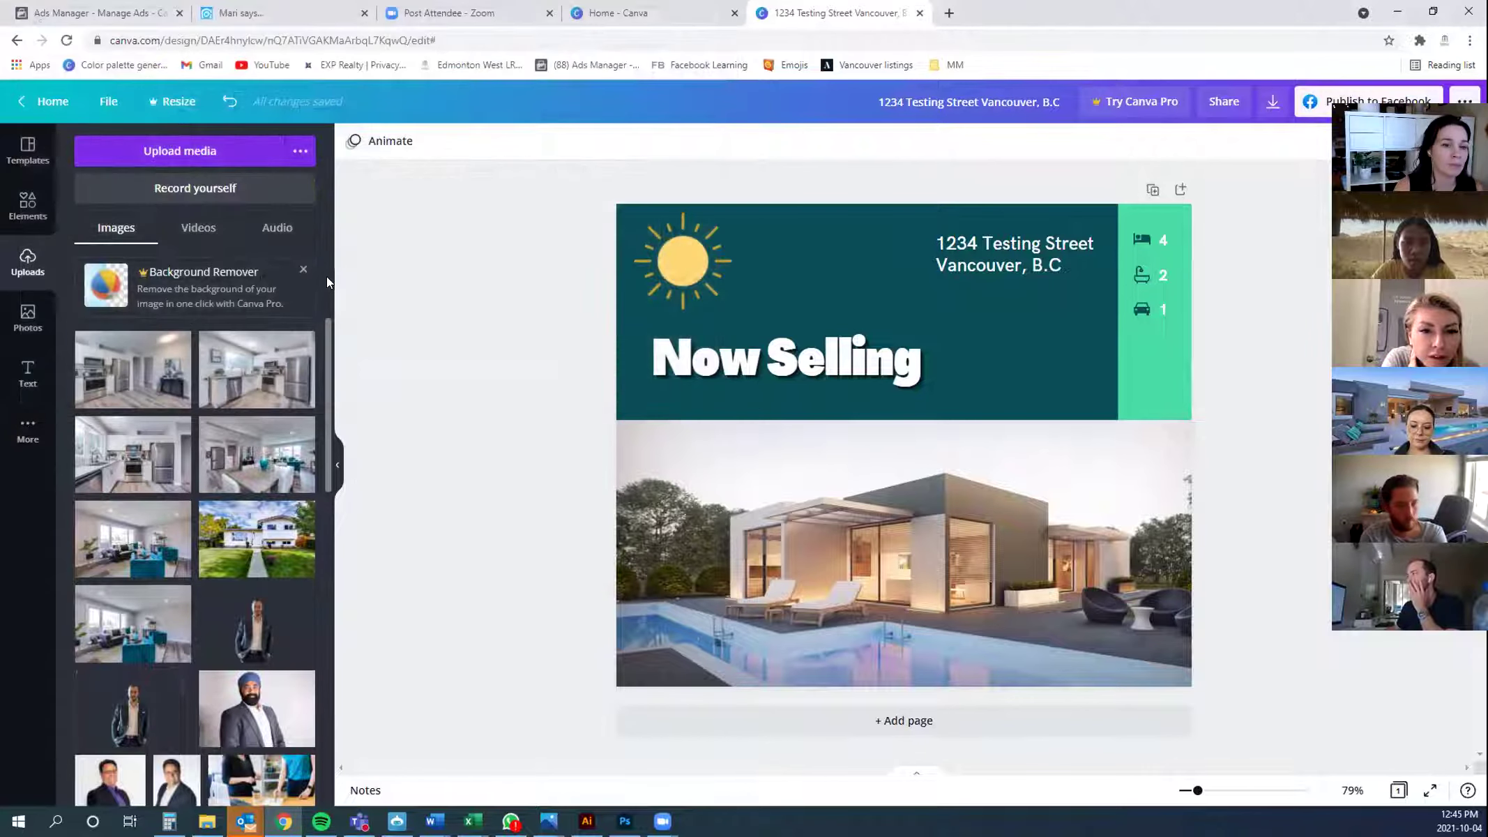
Upload the "exp" logo file from the EXP Logos folder inside Logo Files
{"action": "left_click", "coordinate": [206, 149]}
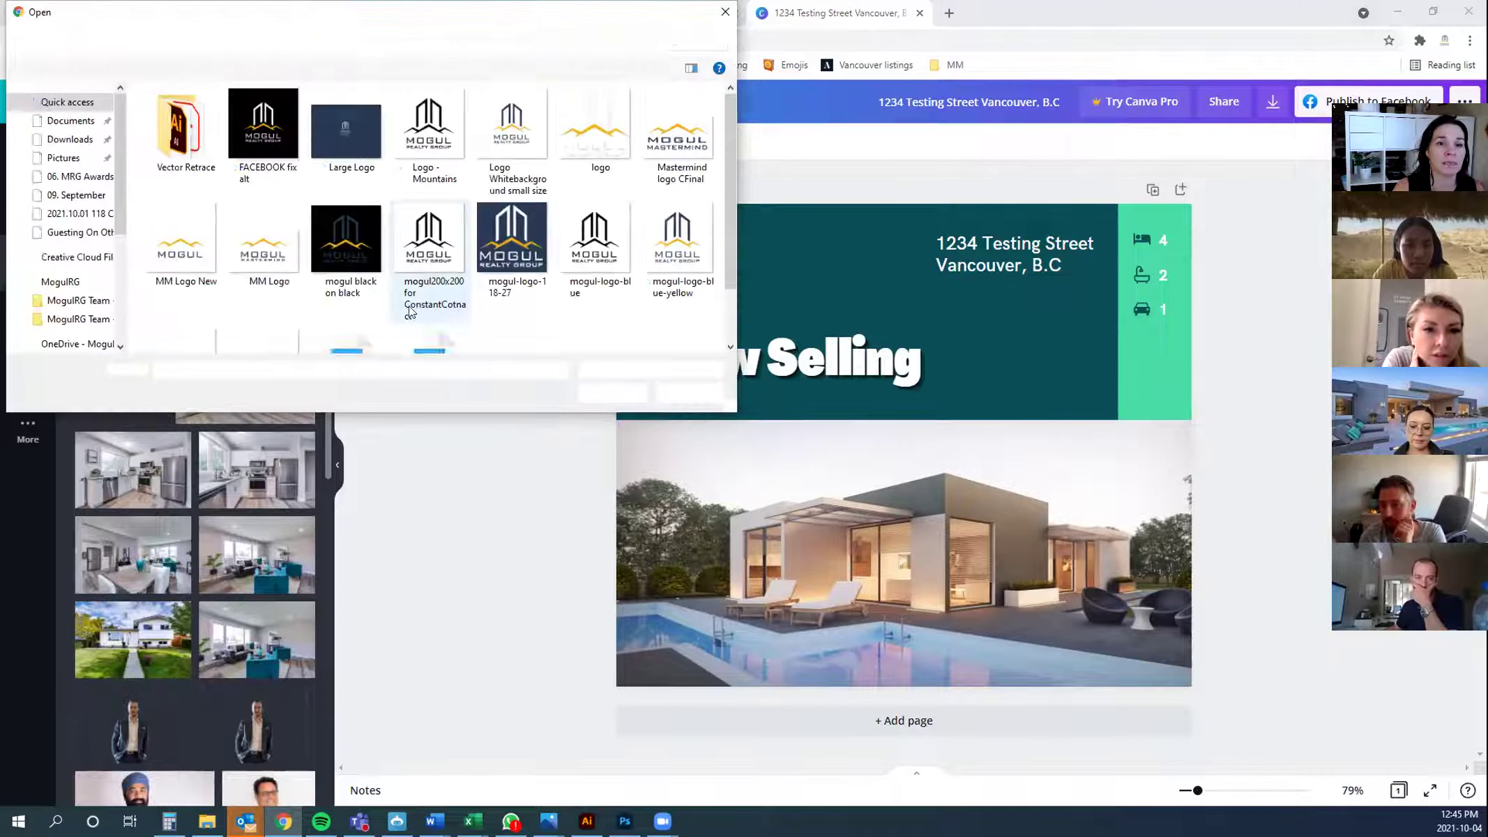
{"action": "left_click", "coordinate": [355, 39]}
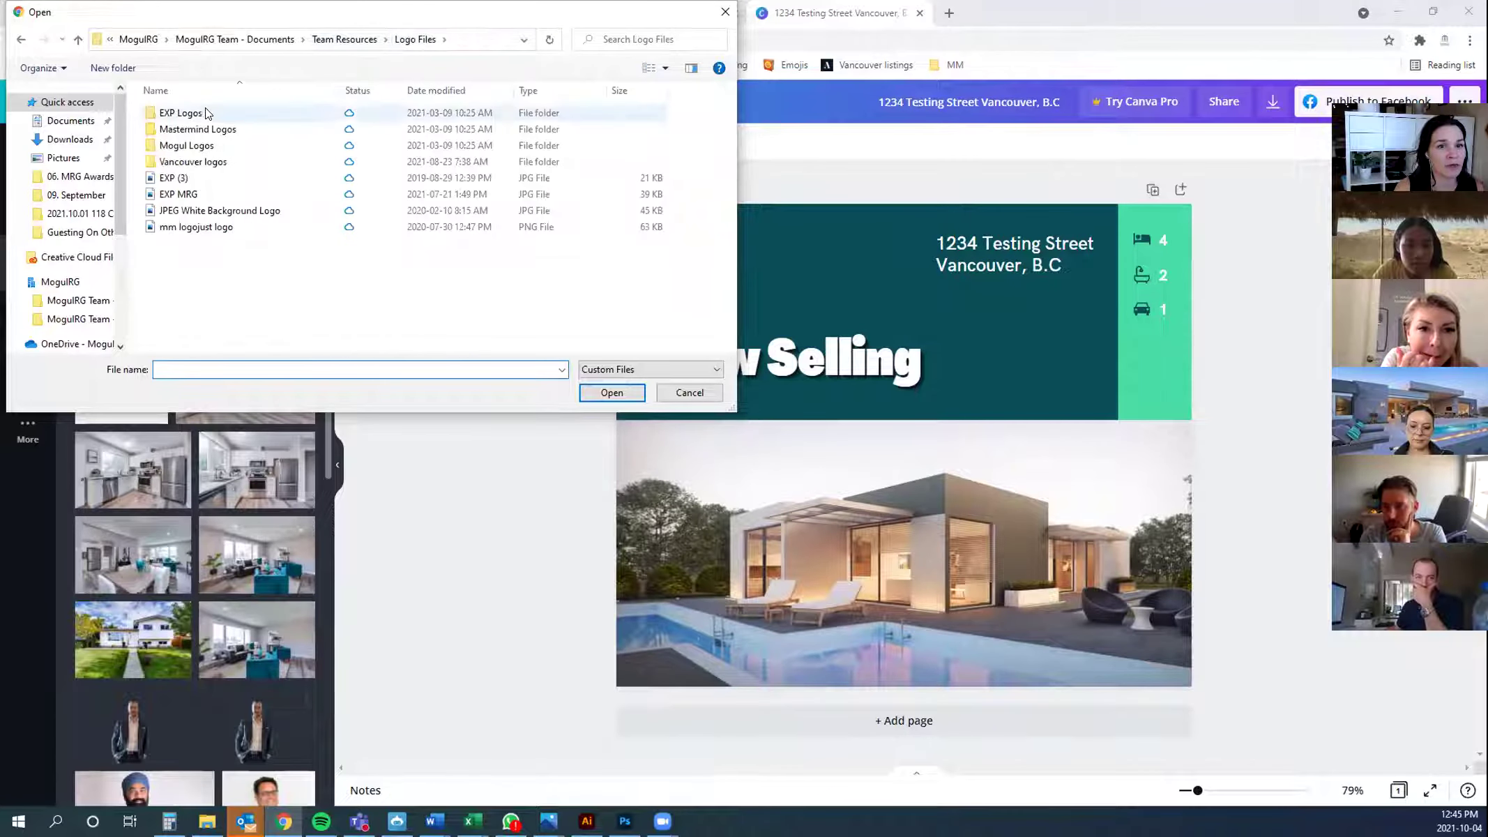
{"action": "double_click", "coordinate": [180, 113]}
{"action": "left_click", "coordinate": [266, 129]}
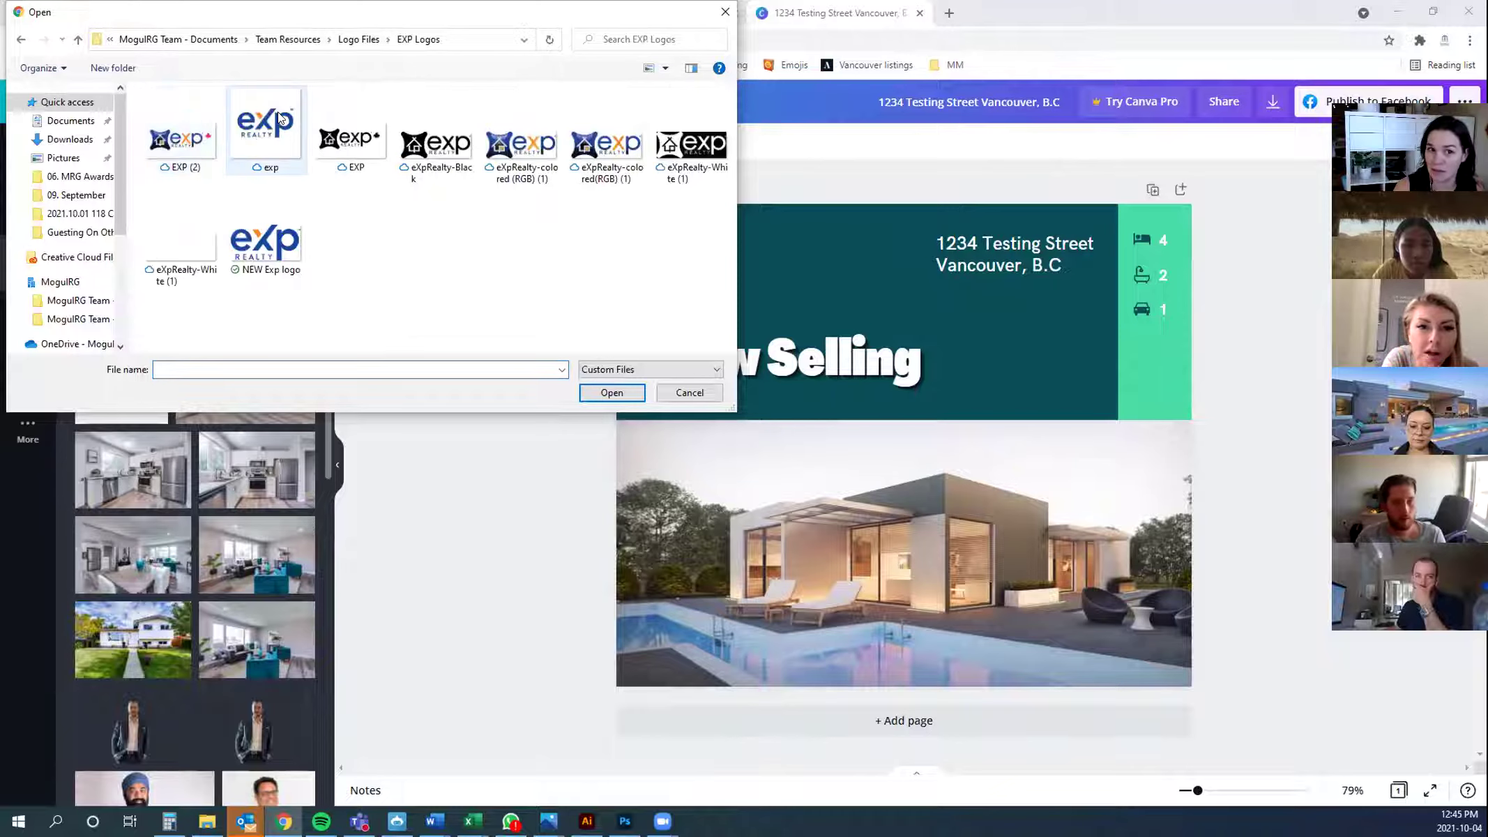
{"action": "left_click", "coordinate": [611, 393]}
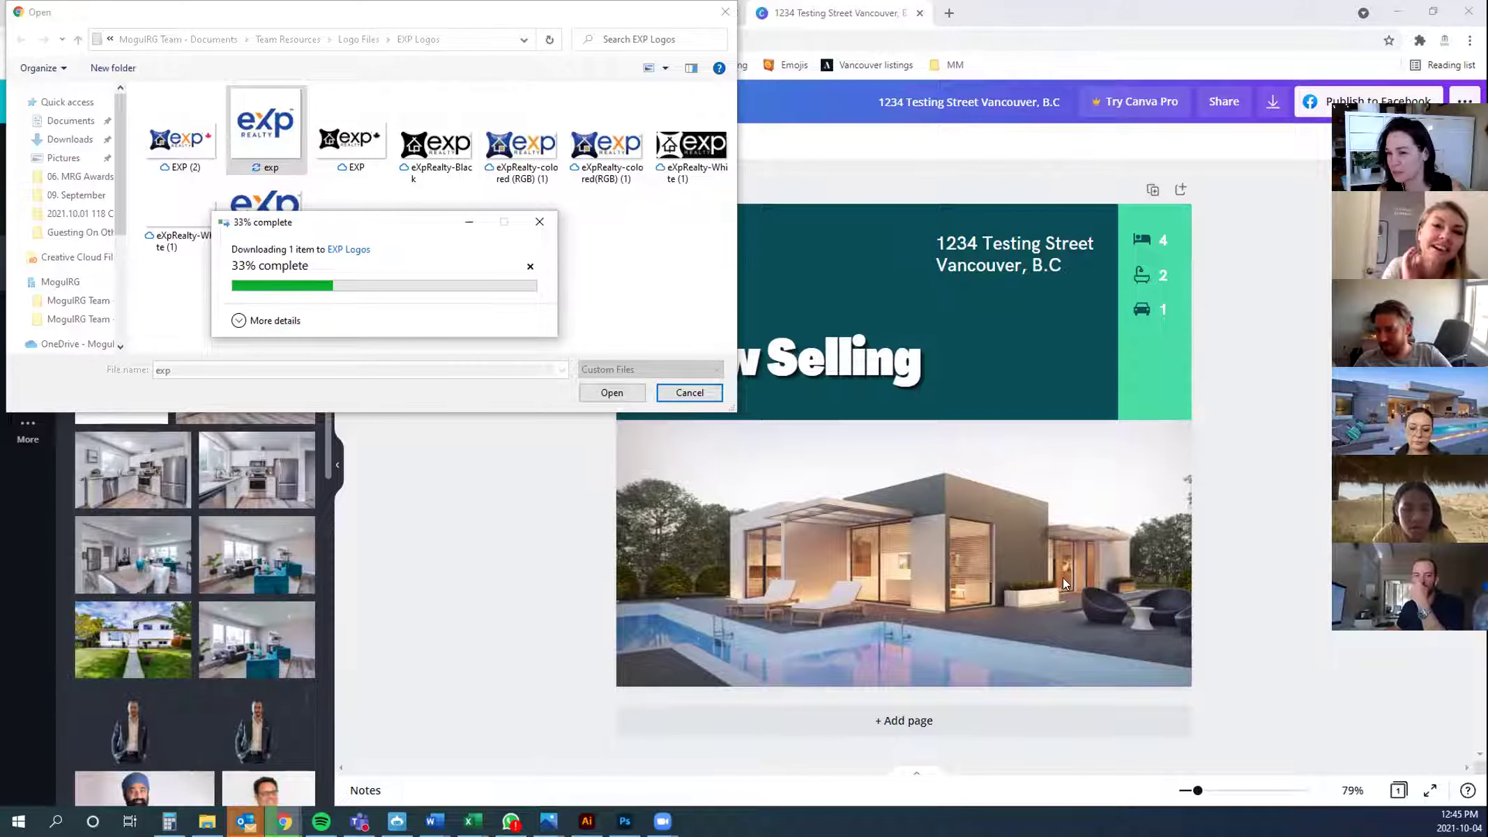
{"action": "key", "text": "Return"}
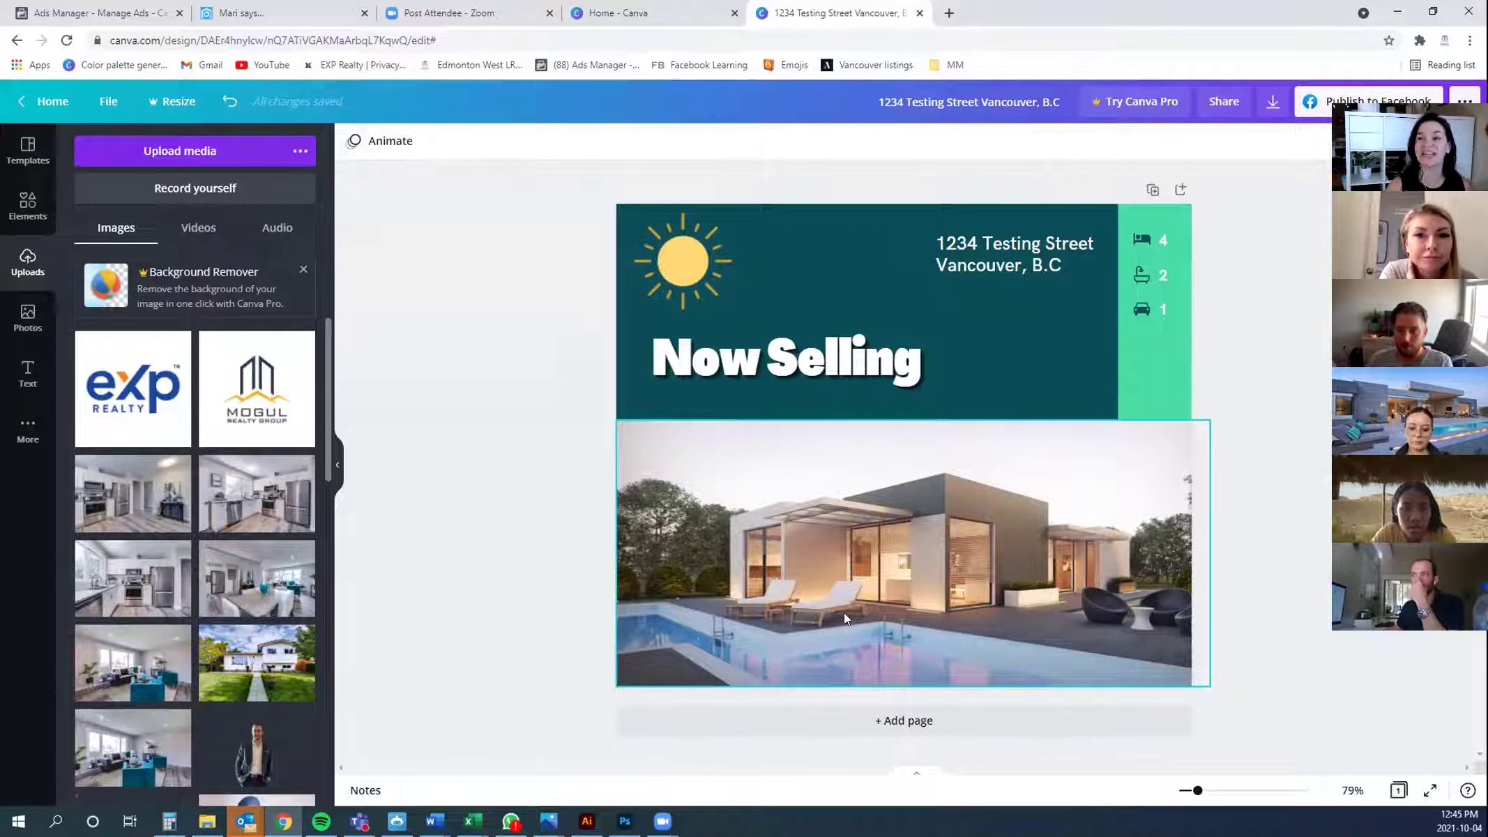
Add the uploaded Mogul Realty Group logo to the page, shrink it to about half size and place it beside the sun graphic
{"action": "left_click", "coordinate": [258, 413]}
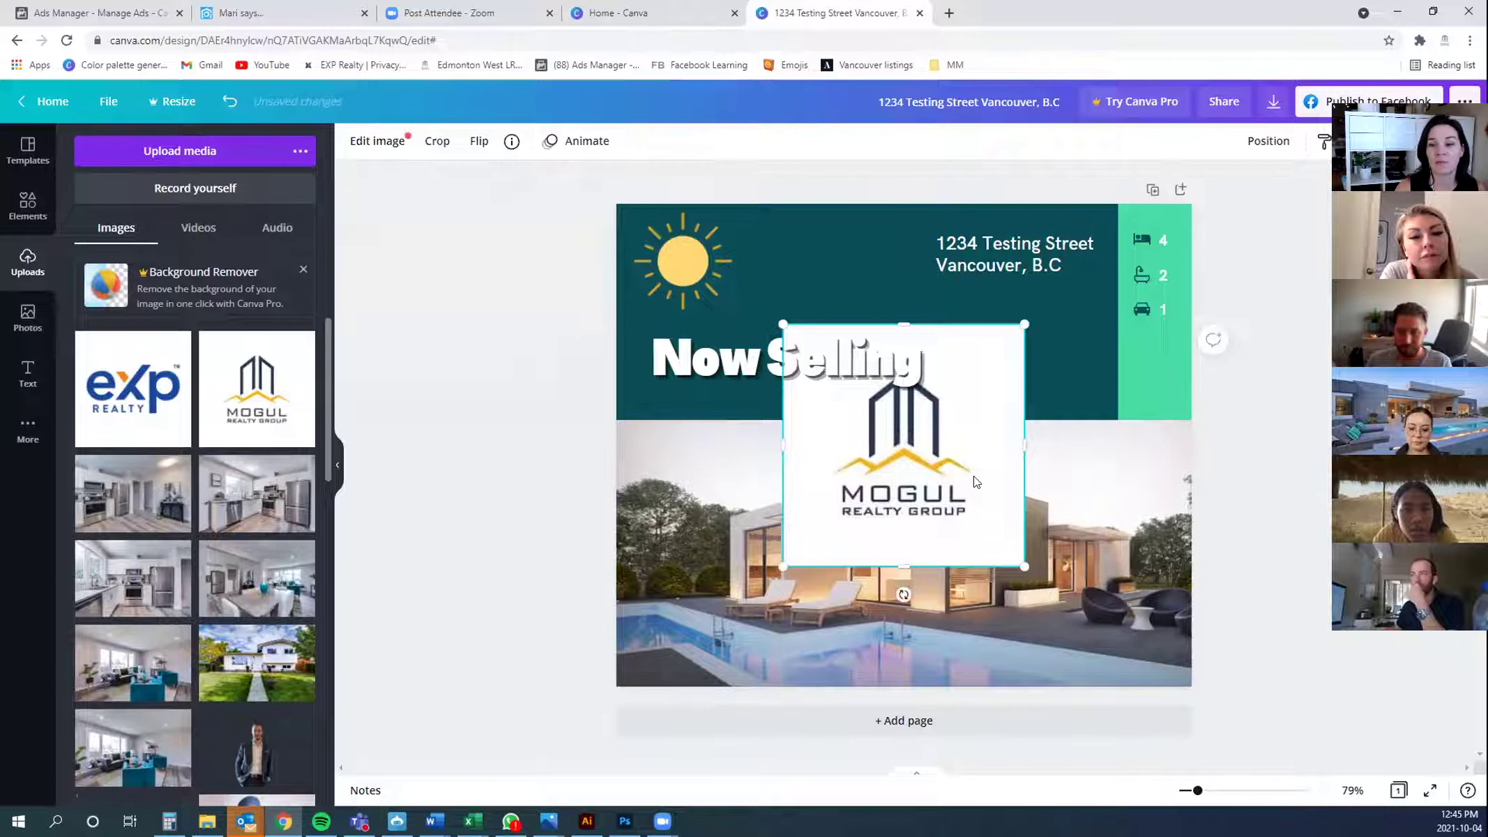
{"action": "mouse_move", "coordinate": [1023, 565]}
{"action": "left_mouse_down"}
{"action": "mouse_move", "coordinate": [940, 496]}
{"action": "mouse_move", "coordinate": [872, 392]}
{"action": "mouse_move", "coordinate": [1137, 676]}
{"action": "mouse_move", "coordinate": [1012, 552]}
{"action": "left_mouse_up"}
{"action": "left_click_drag", "start_coordinate": [950, 431], "coordinate": [1039, 580]}
{"action": "left_click_drag", "start_coordinate": [975, 477], "coordinate": [834, 307]}
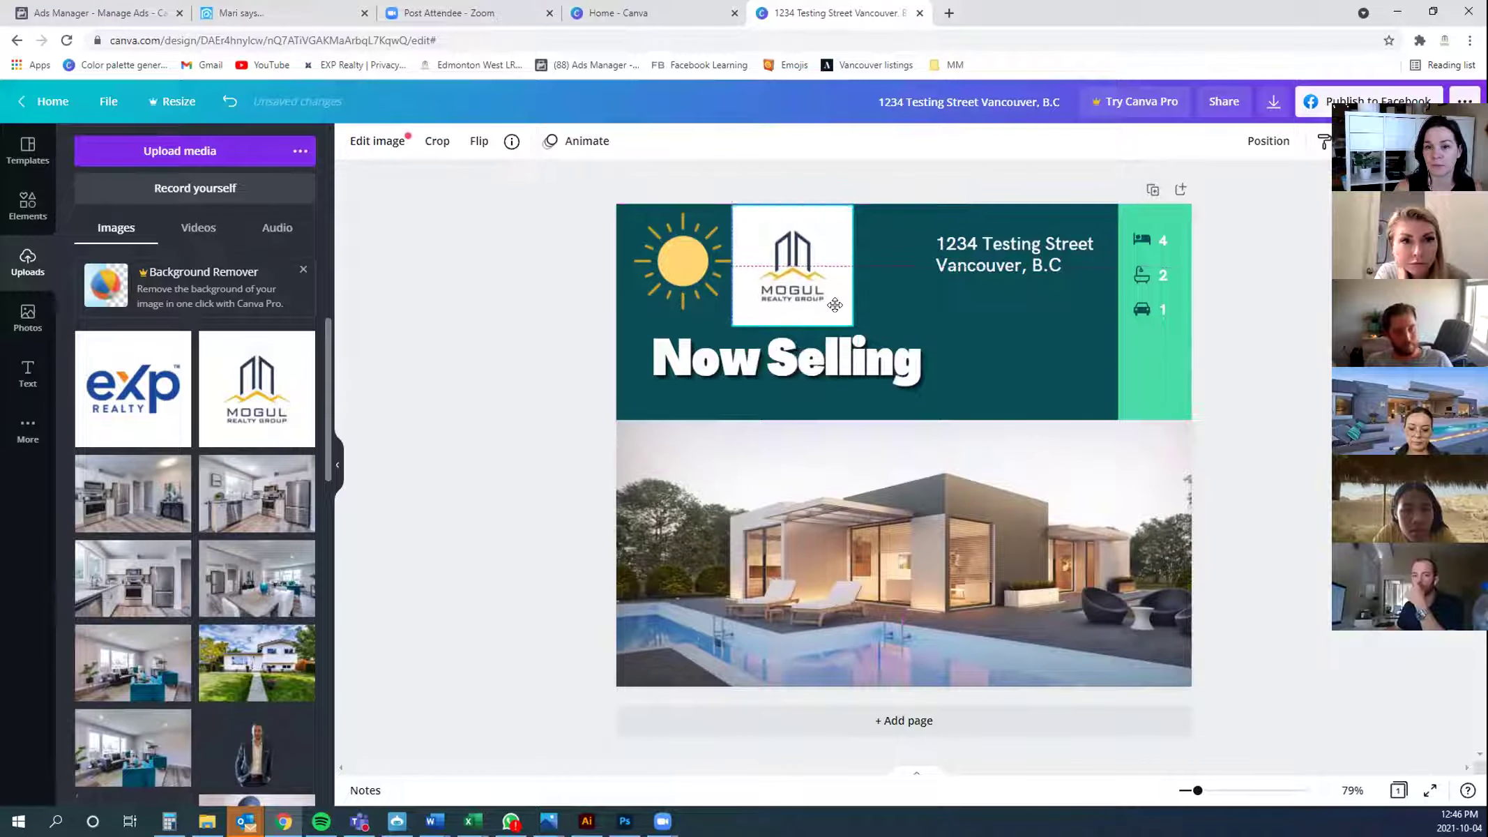
Add the eXp Realty logo at a reduced size beside the Mogul logo and shrink the Mogul logo slightly to match
{"action": "left_click", "coordinate": [132, 388]}
{"action": "left_click_drag", "start_coordinate": [1053, 594], "coordinate": [863, 403]}
{"action": "left_click_drag", "start_coordinate": [952, 251], "coordinate": [929, 252]}
{"action": "left_click", "coordinate": [827, 241]}
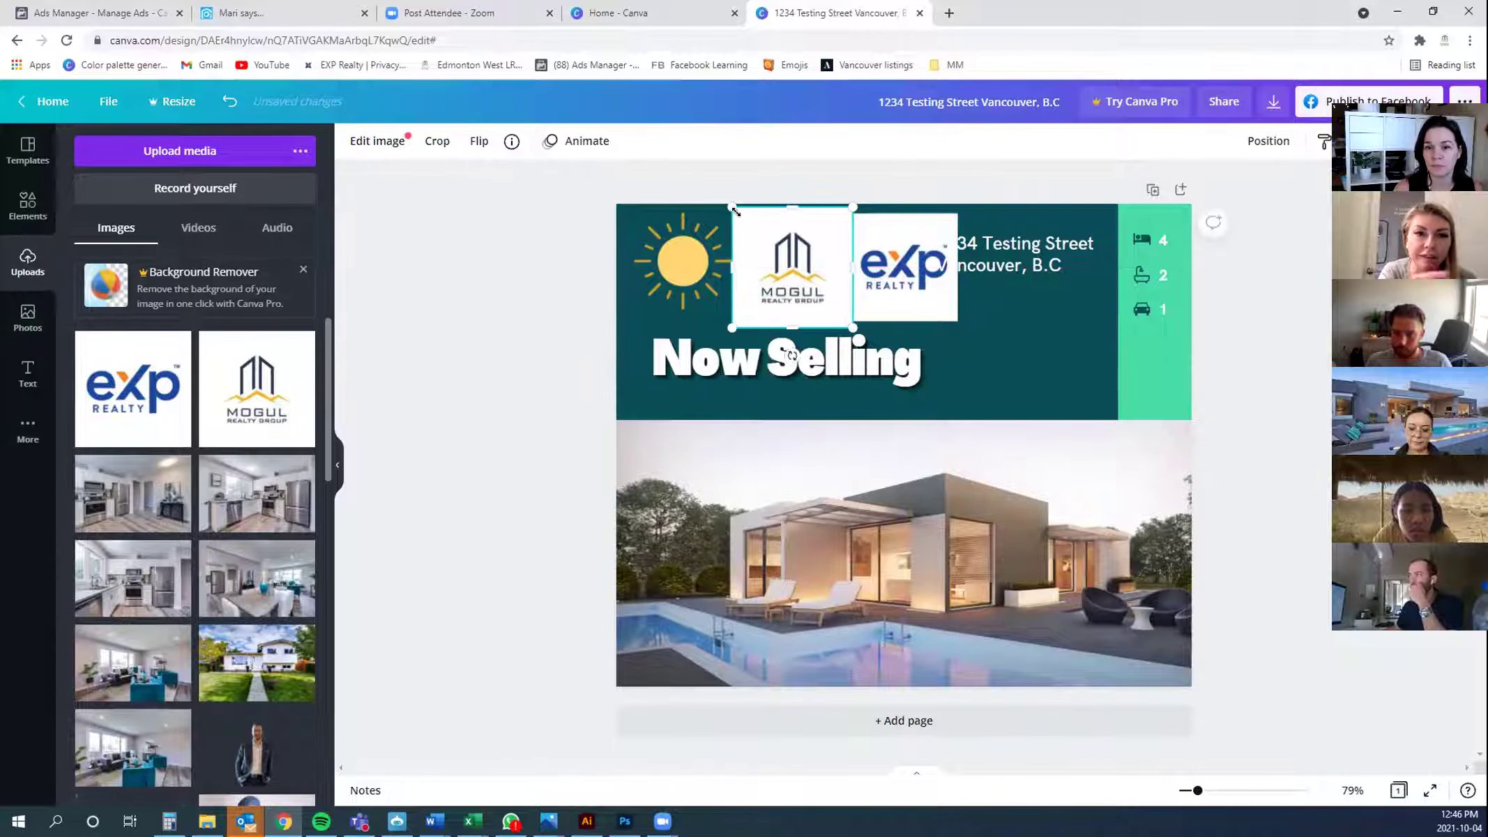
{"action": "left_click_drag", "start_coordinate": [730, 211], "coordinate": [731, 216]}
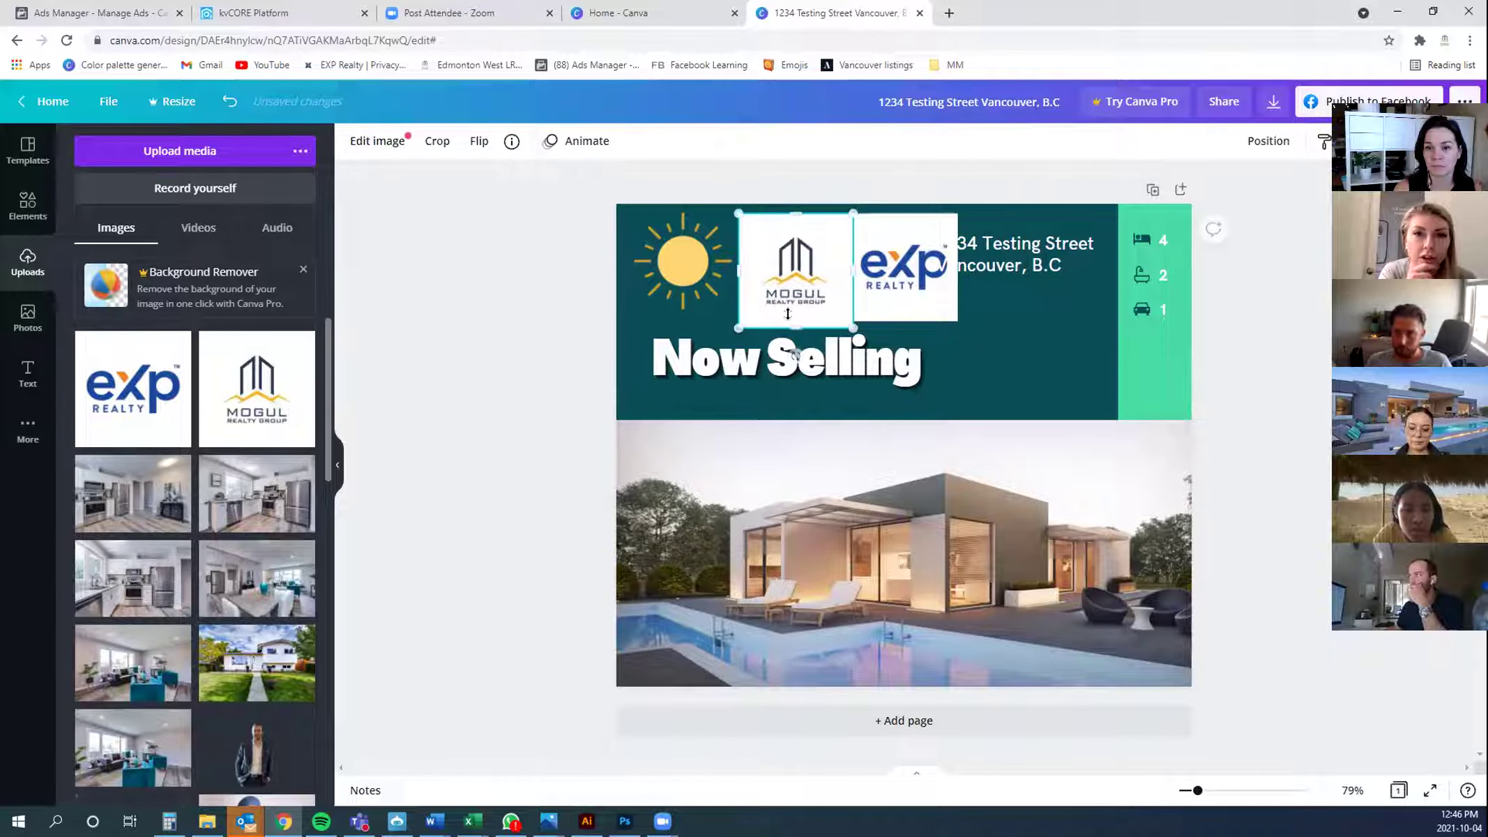
{"action": "left_click", "coordinate": [1015, 378]}
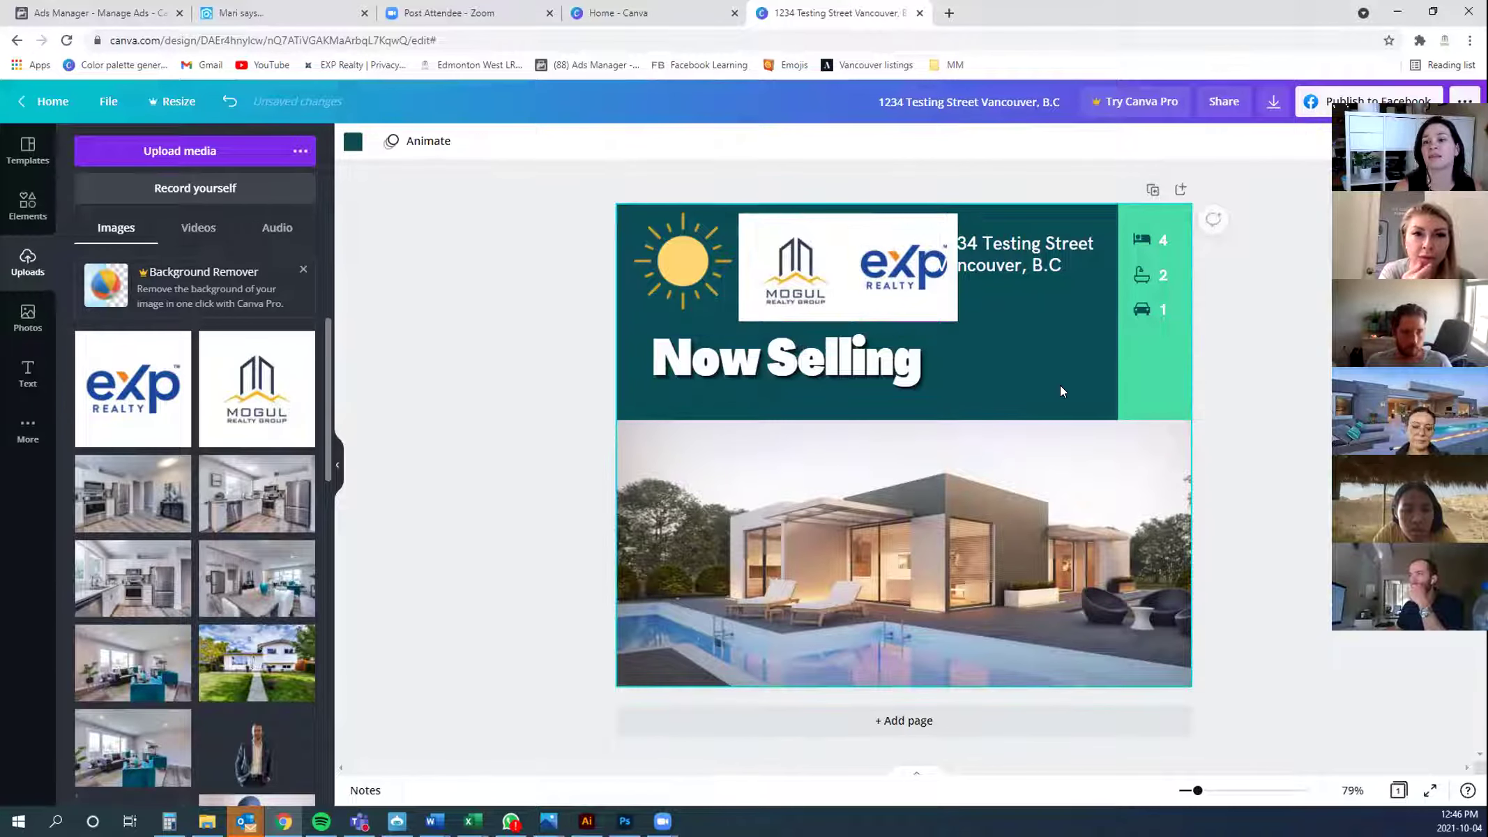
Put the Mogul logo in place of the sun graphic in the design's upper-left corner and move the eXp logo next to it
{"action": "left_click_drag", "start_coordinate": [797, 286], "coordinate": [758, 286]}
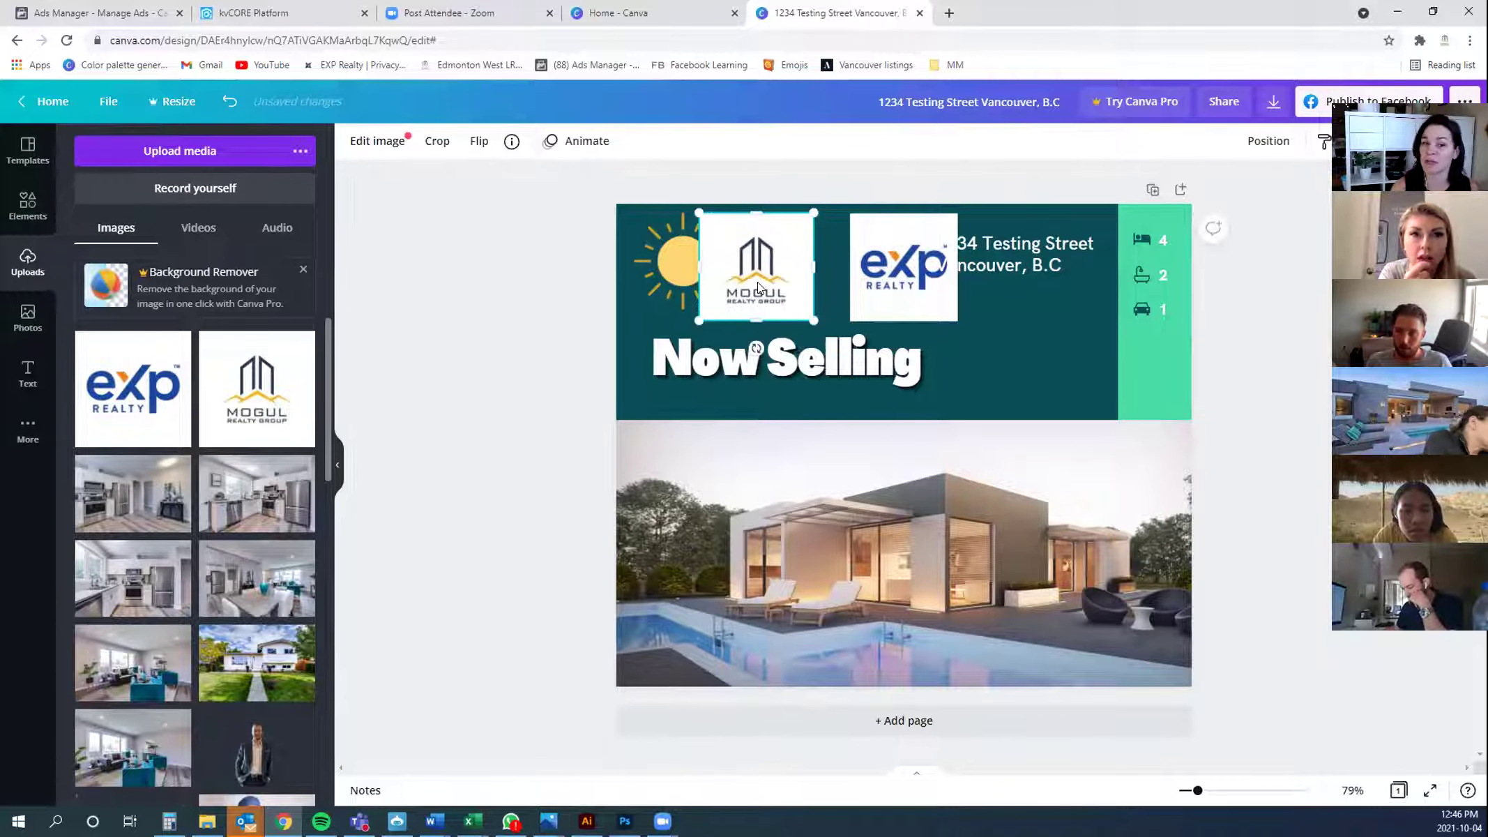
{"action": "scroll", "coordinate": [244, 550], "scroll_direction": "down", "scroll_amount": 15}
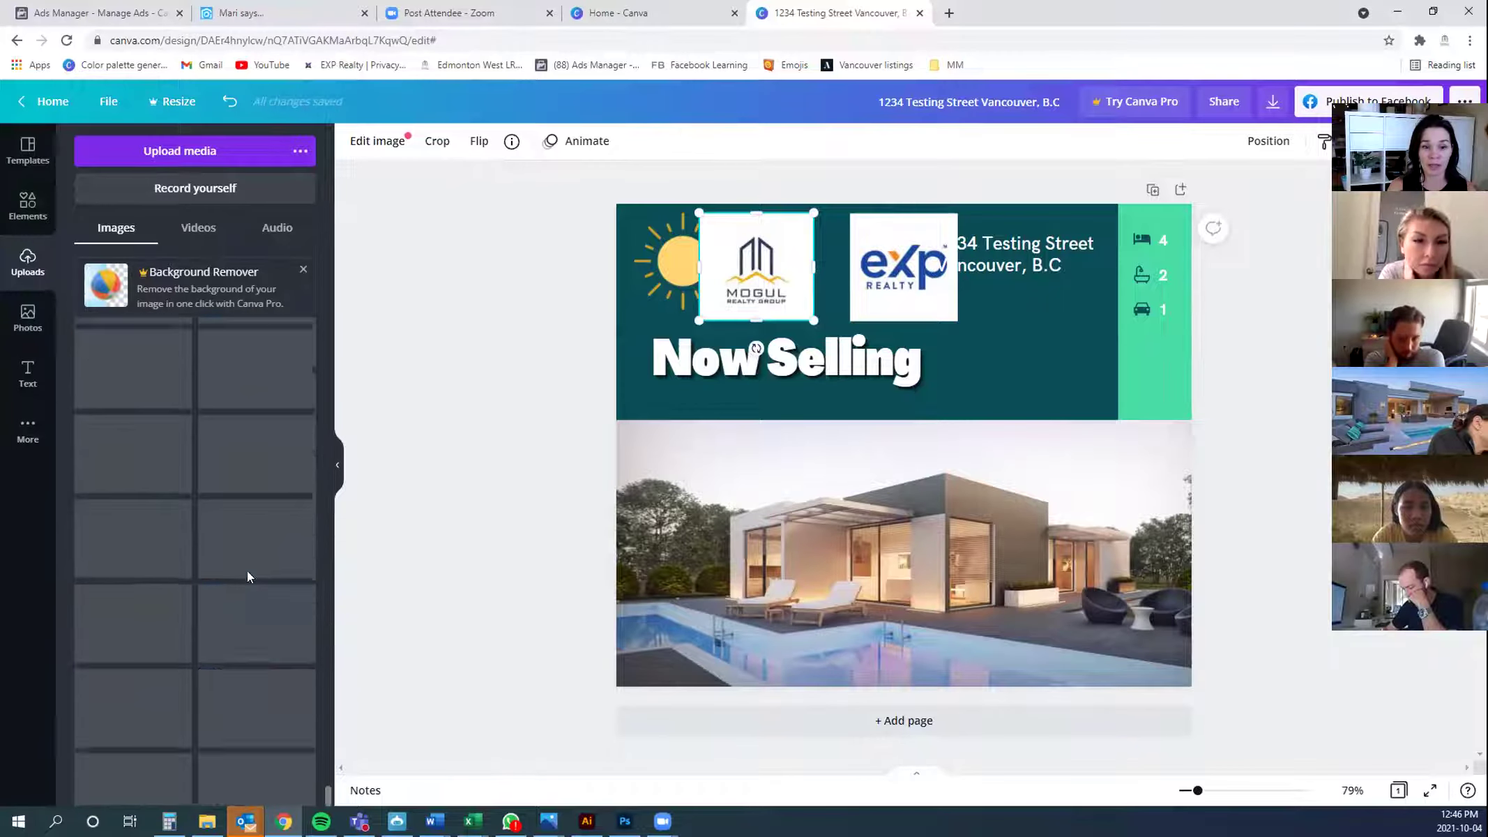
{"action": "scroll", "coordinate": [250, 610], "scroll_direction": "down", "scroll_amount": 10}
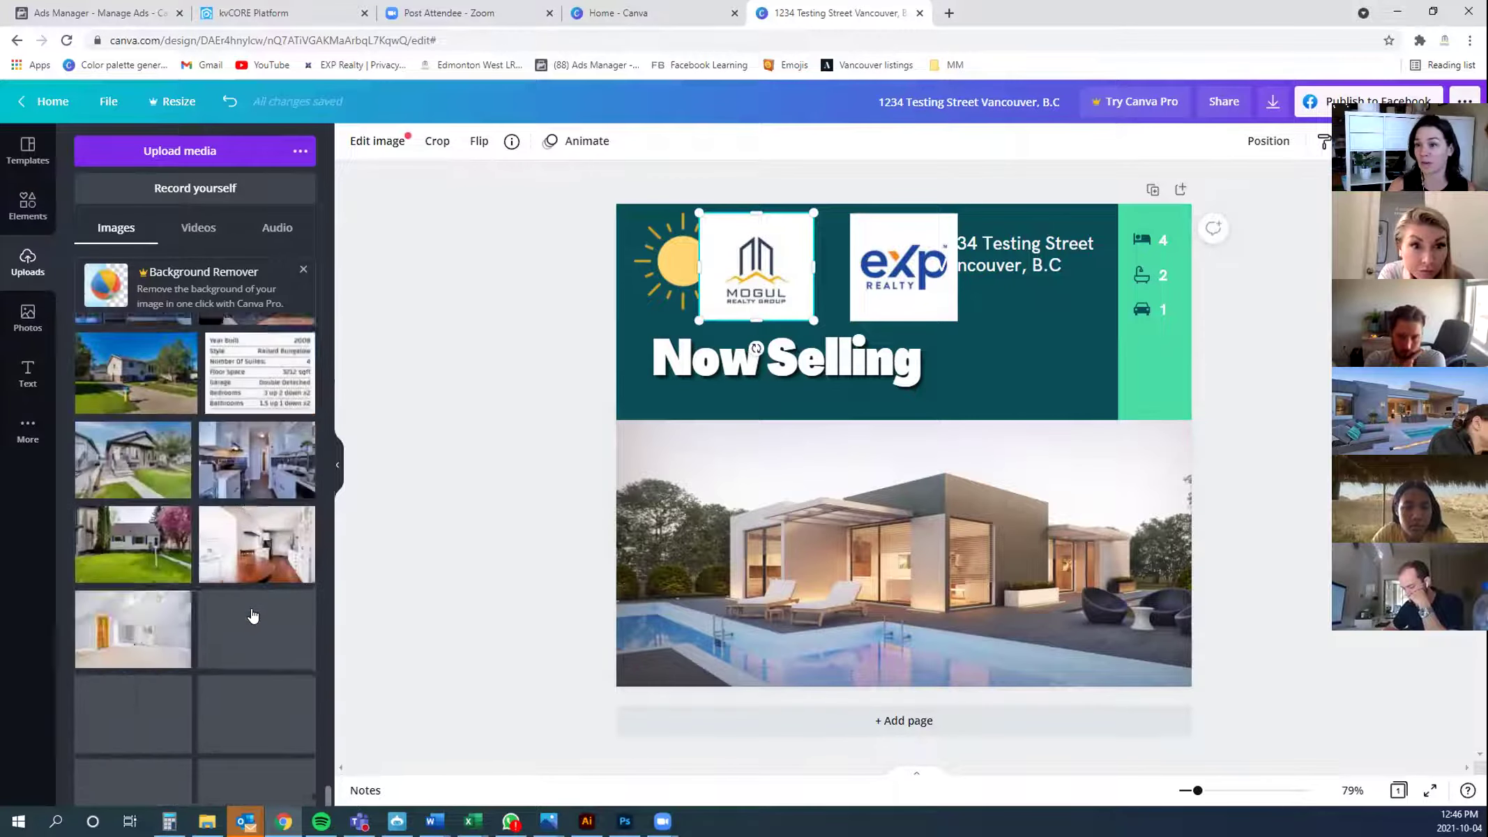
{"action": "scroll", "coordinate": [251, 610], "scroll_direction": "down", "scroll_amount": 10}
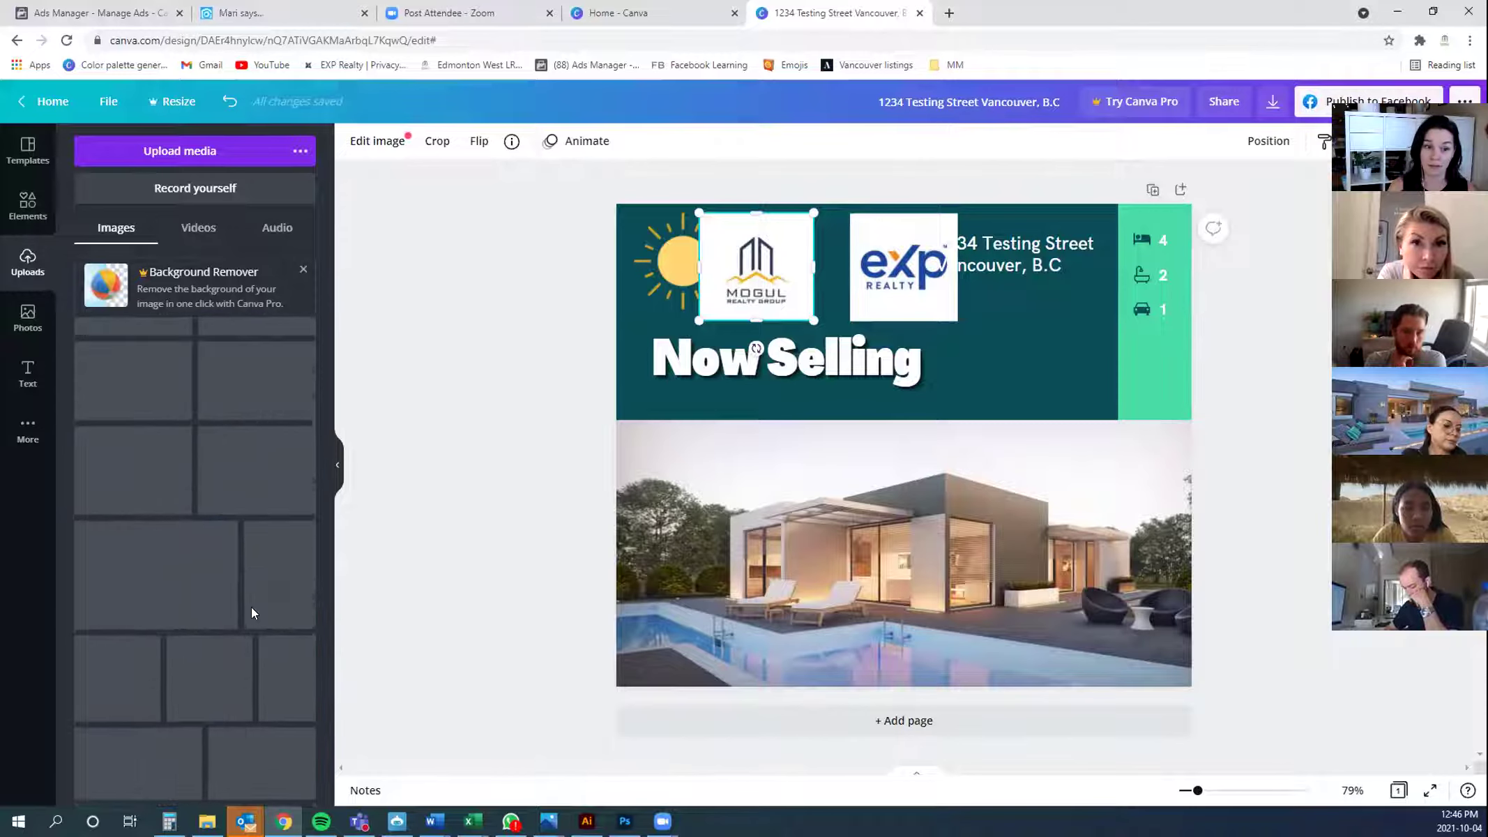
{"action": "scroll", "coordinate": [252, 609], "scroll_direction": "down", "scroll_amount": 10}
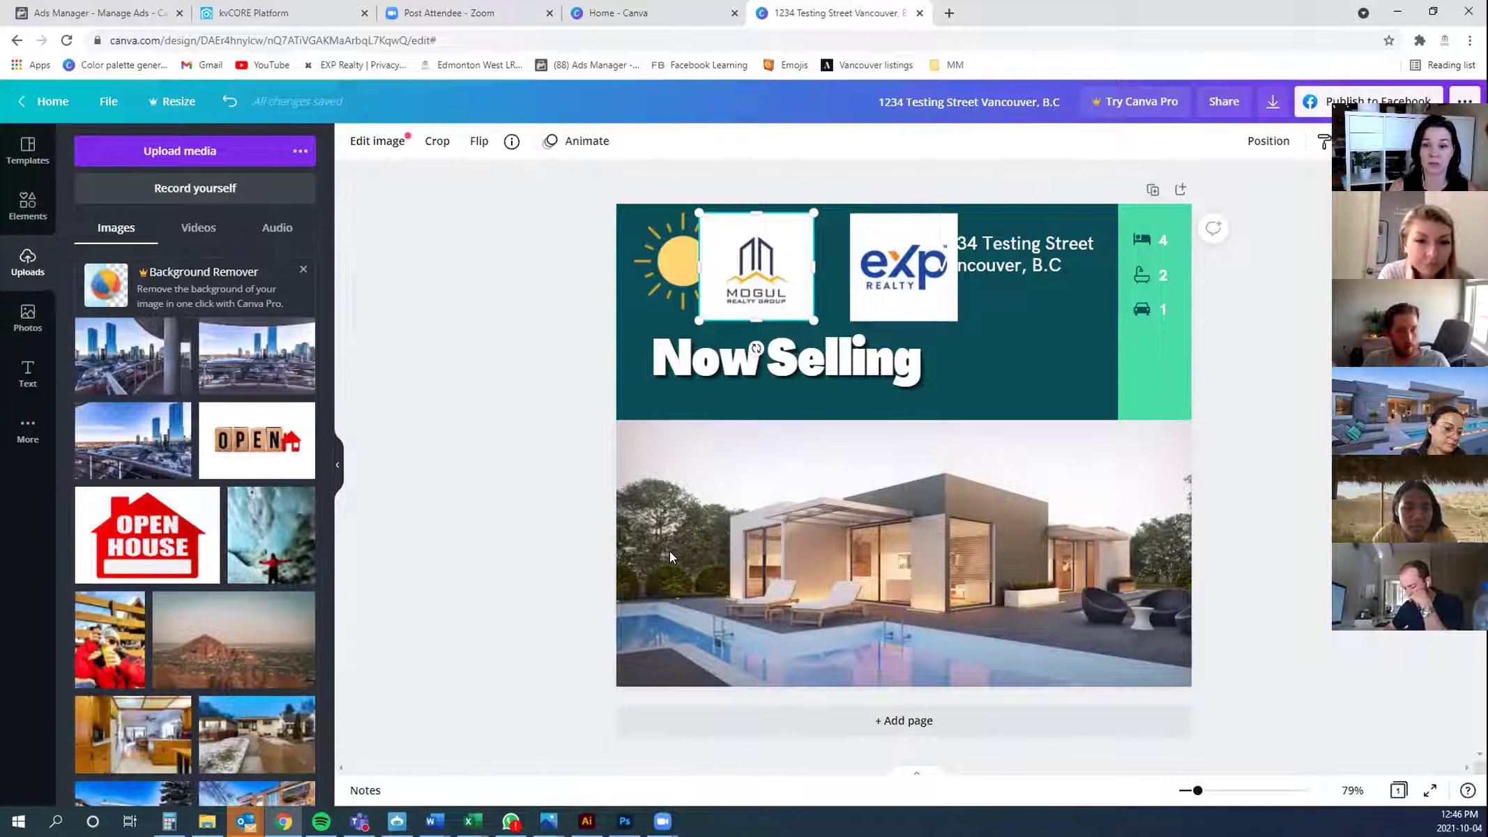
{"action": "left_click_drag", "start_coordinate": [795, 296], "coordinate": [802, 292]}
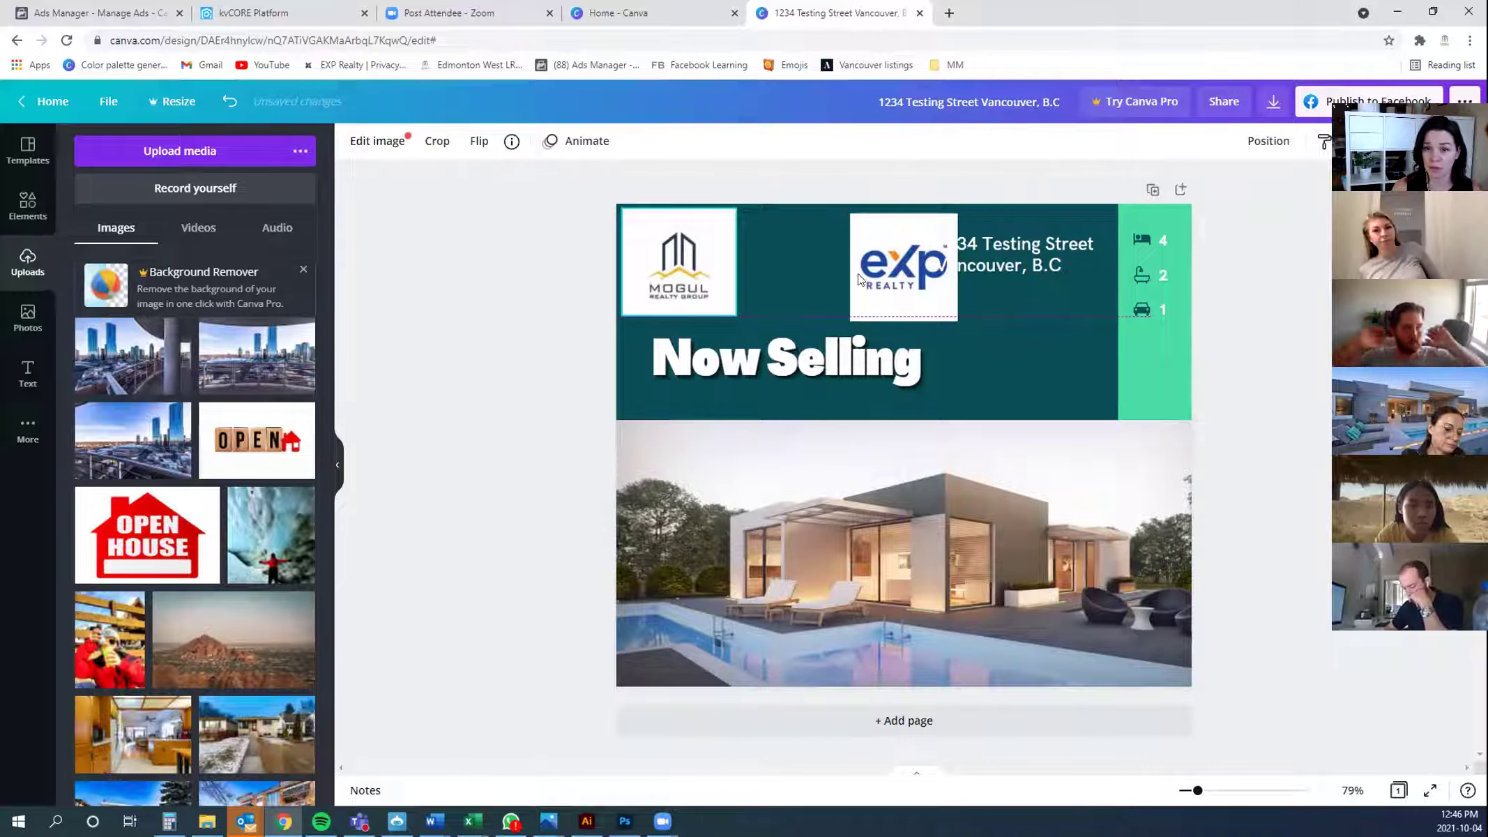
{"action": "left_click", "coordinate": [860, 279]}
{"action": "left_click", "coordinate": [230, 153]}
{"action": "key", "text": "Escape"}
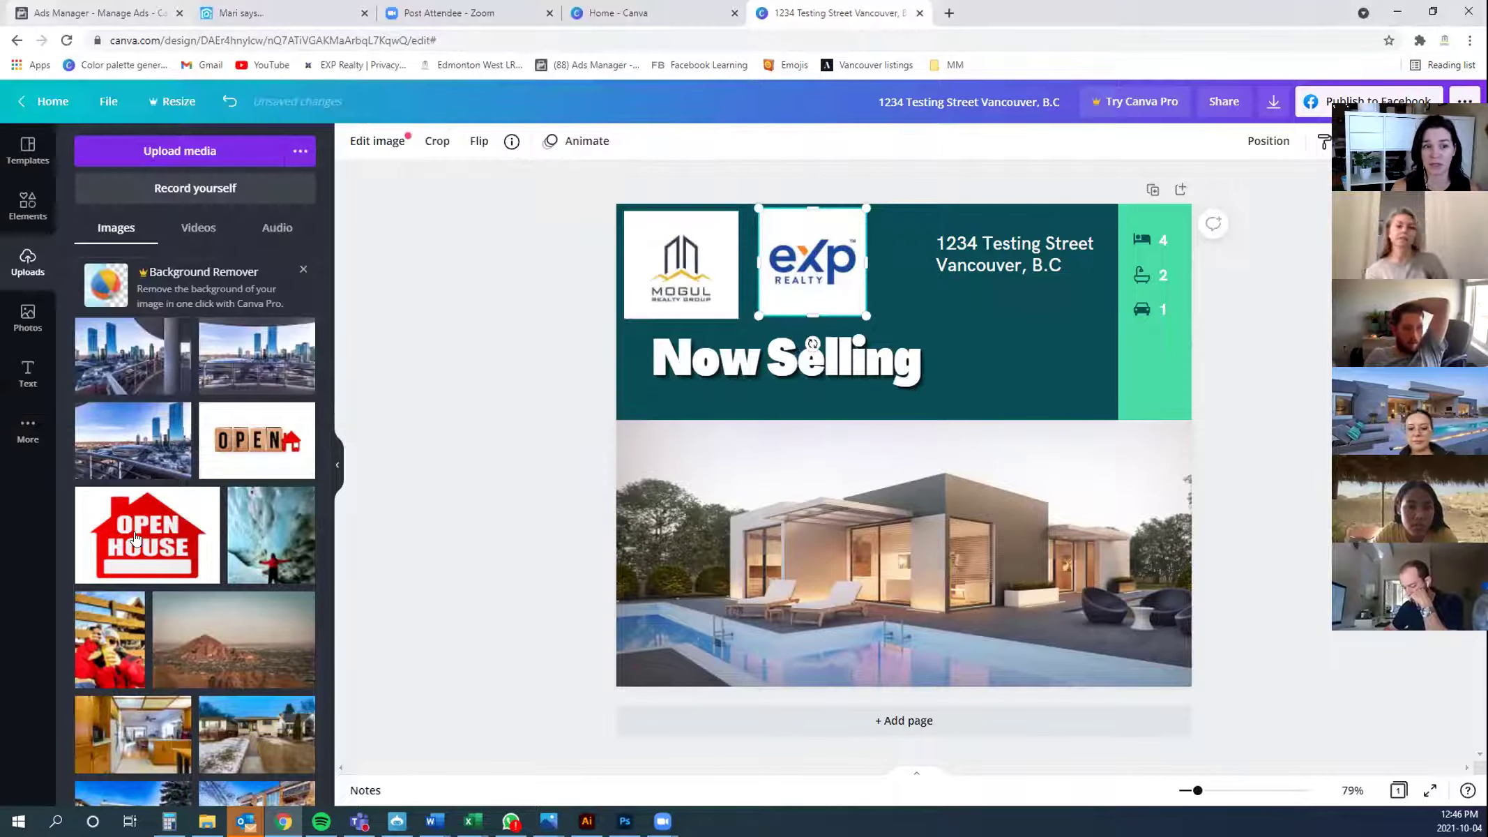
Delete the house photo from the lower half of the design and undo the deletion
{"action": "left_click_drag", "start_coordinate": [328, 785], "coordinate": [325, 307]}
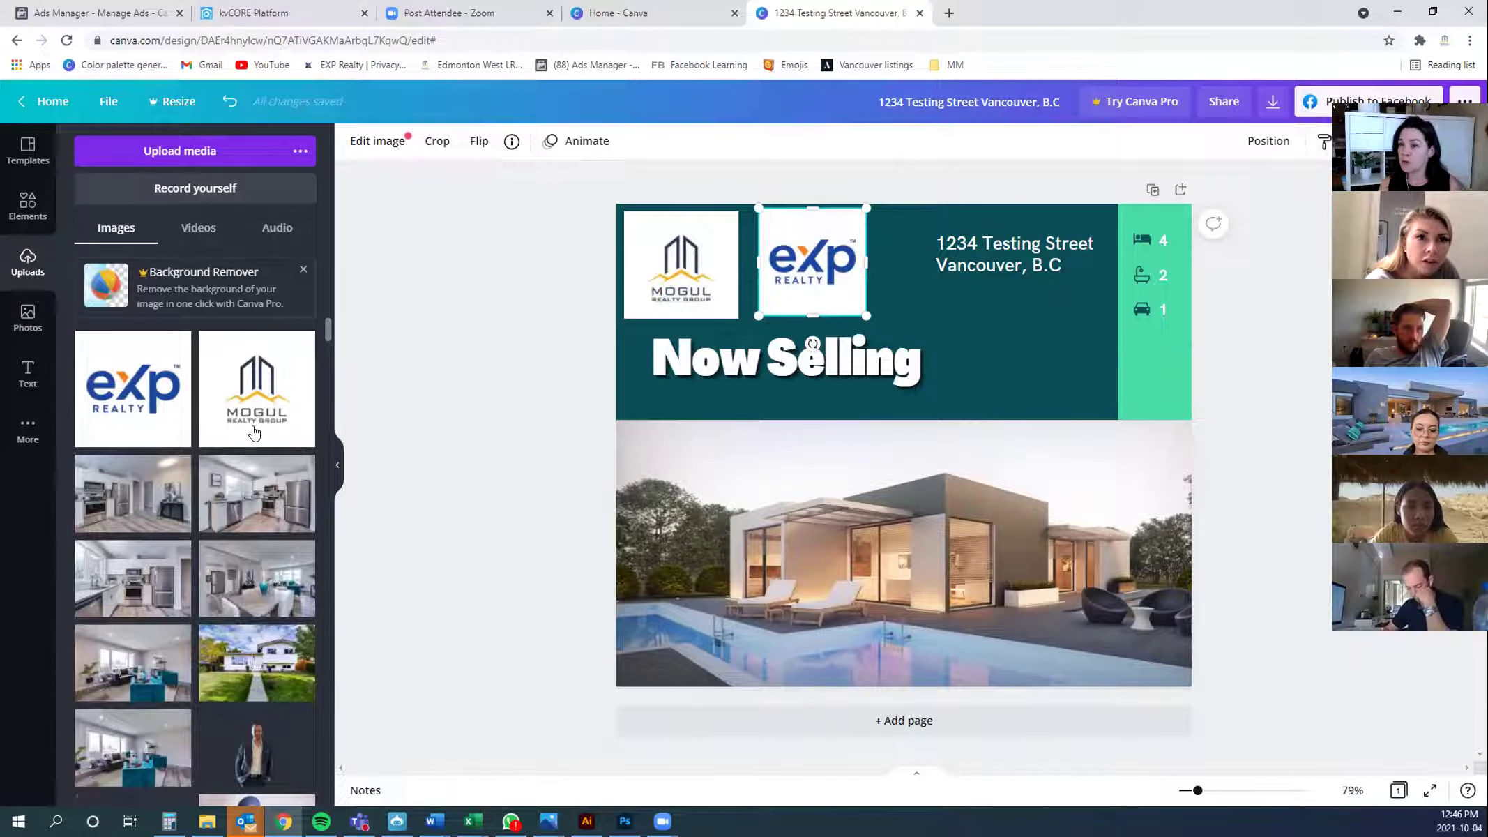
{"action": "mouse_move", "coordinate": [254, 432]}
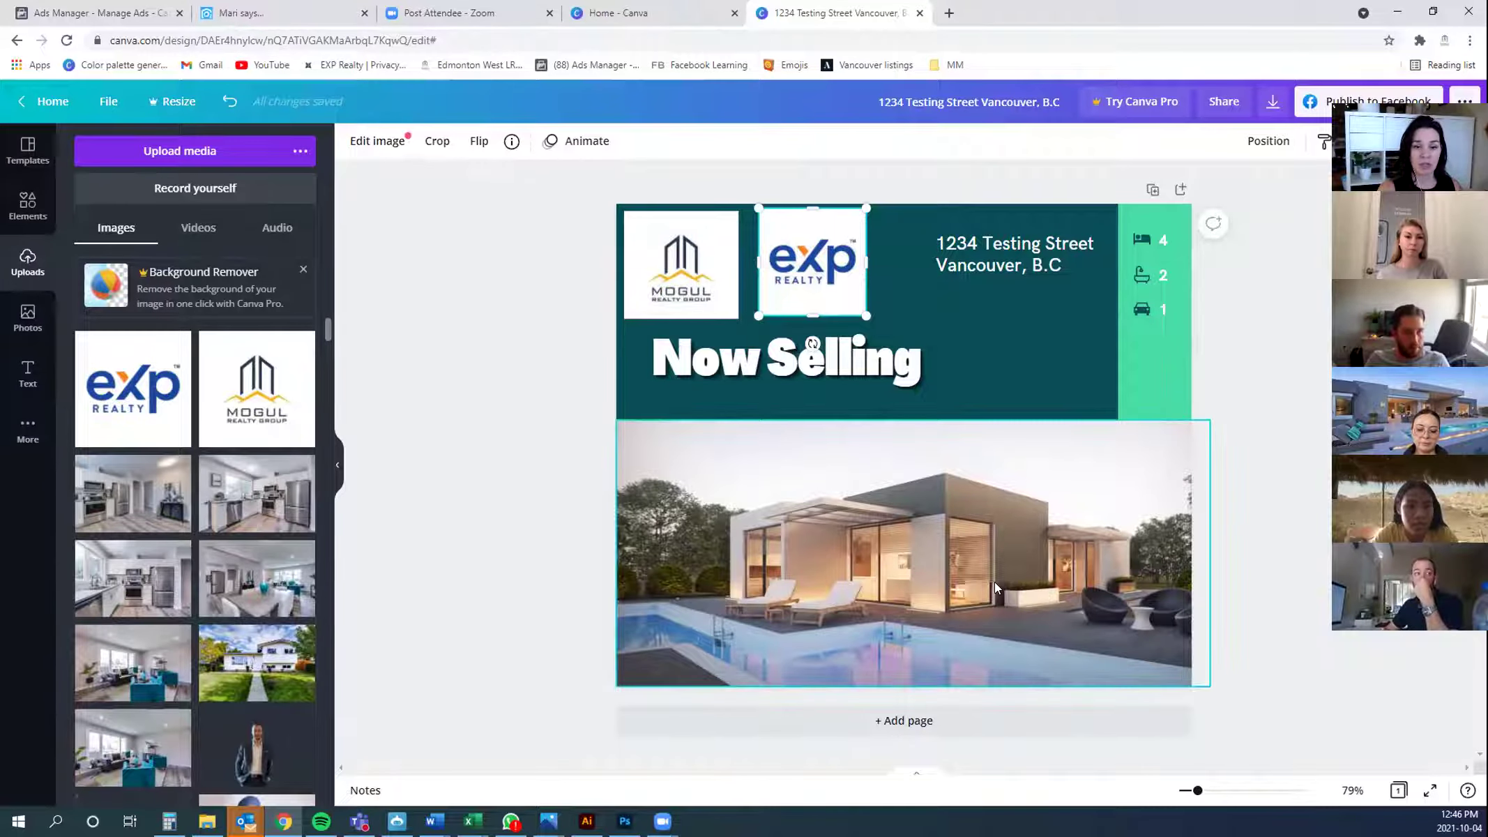
{"action": "left_click", "coordinate": [939, 593]}
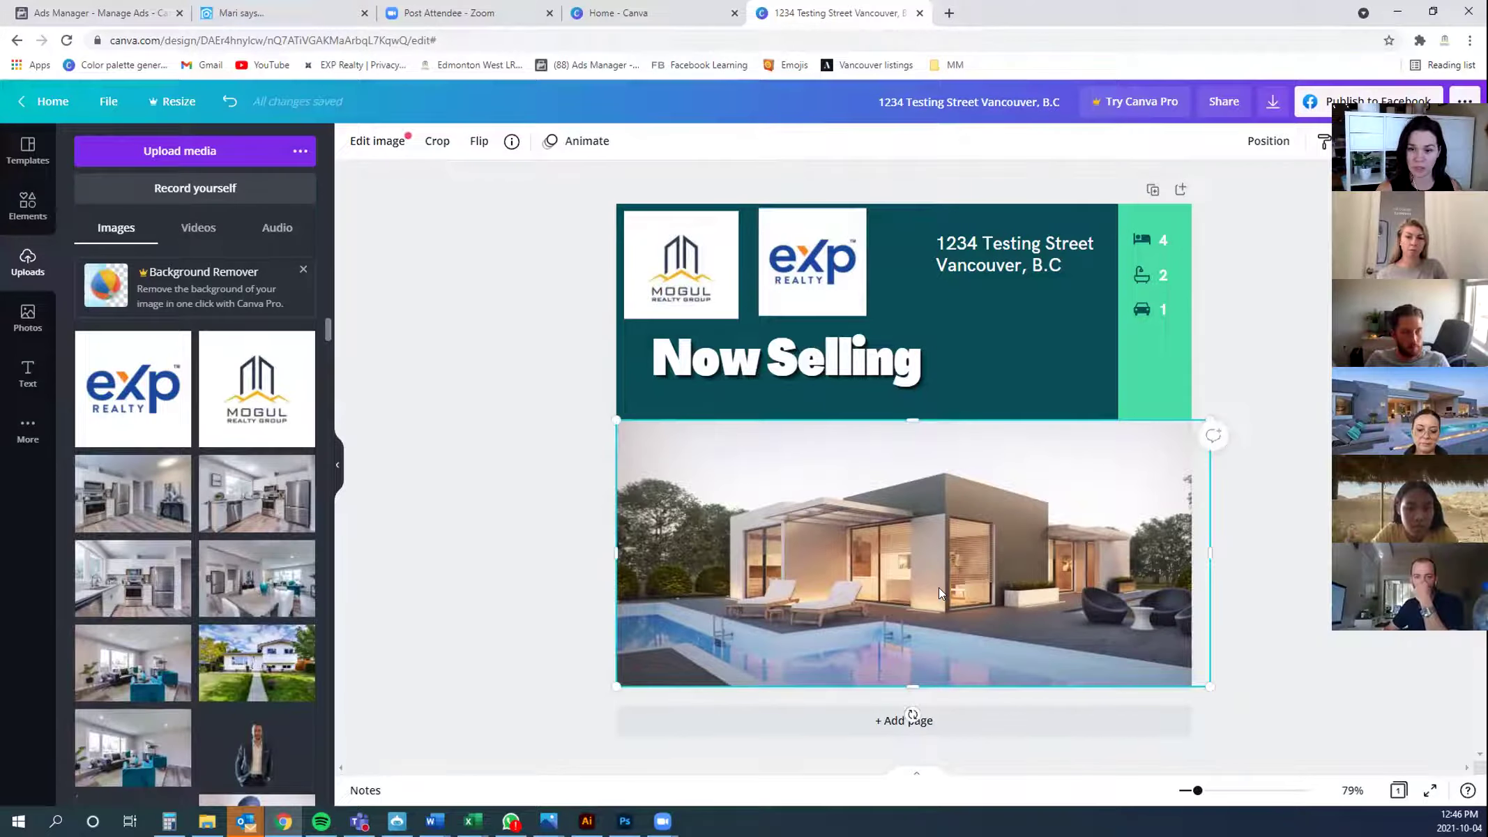
{"action": "key", "text": "Delete"}
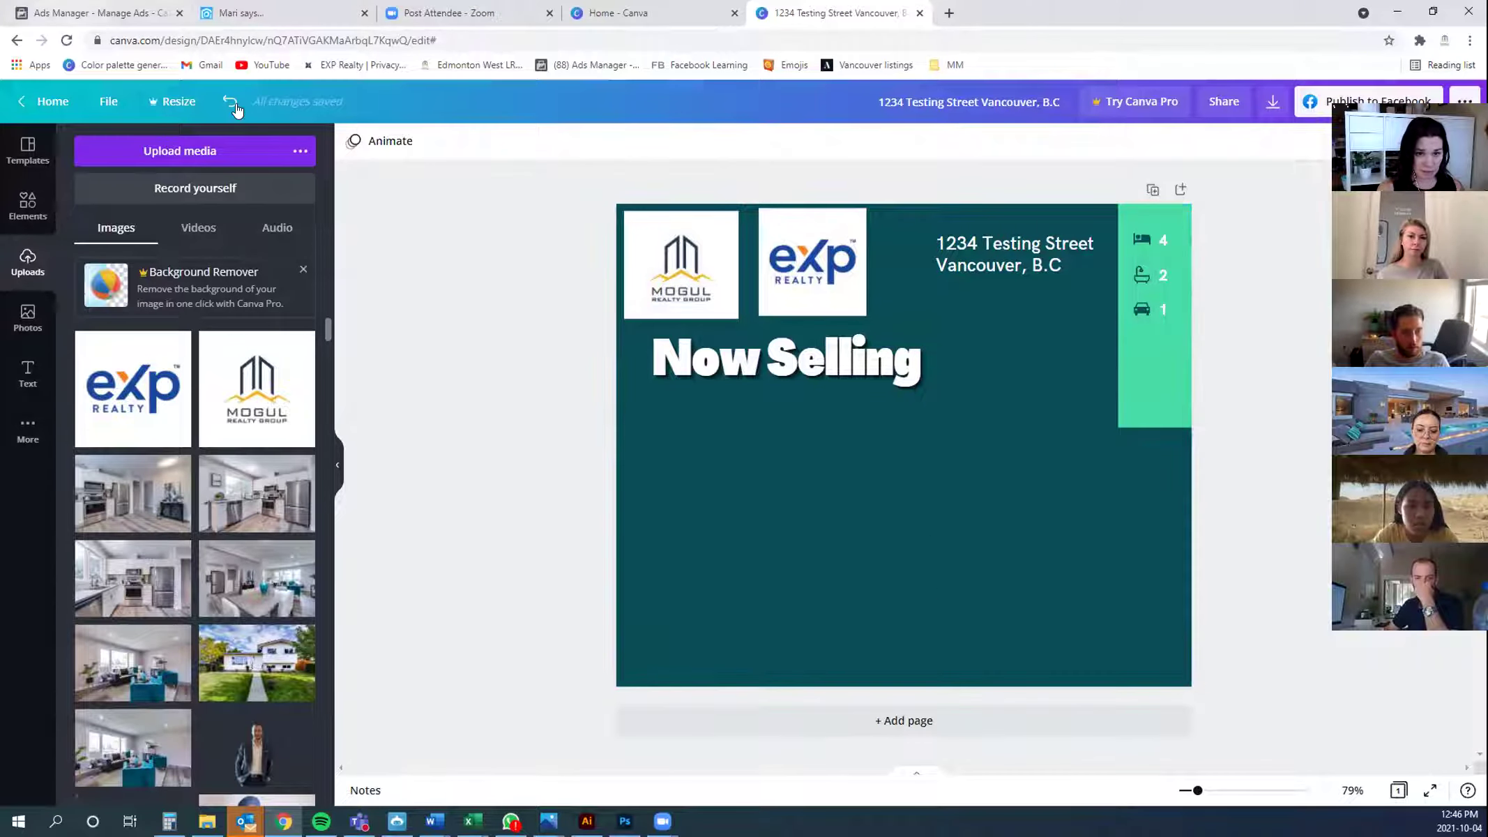
{"action": "left_click", "coordinate": [231, 102]}
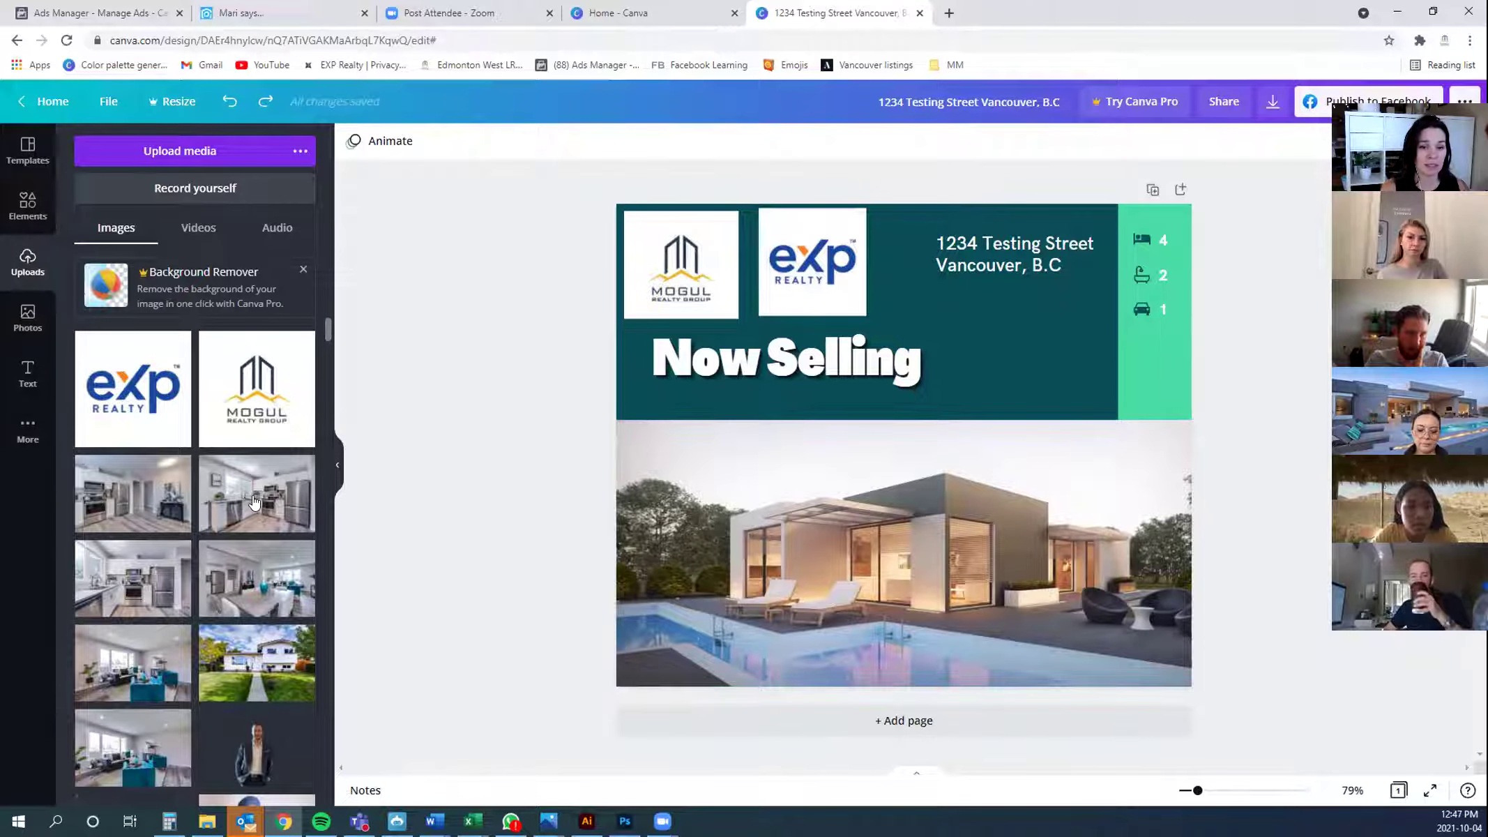
Replace the house photo with the second uploaded kitchen photo, centre it slightly lower, and shift the "Now Selling" heading down a little
{"action": "left_click_drag", "start_coordinate": [254, 501], "coordinate": [652, 553]}
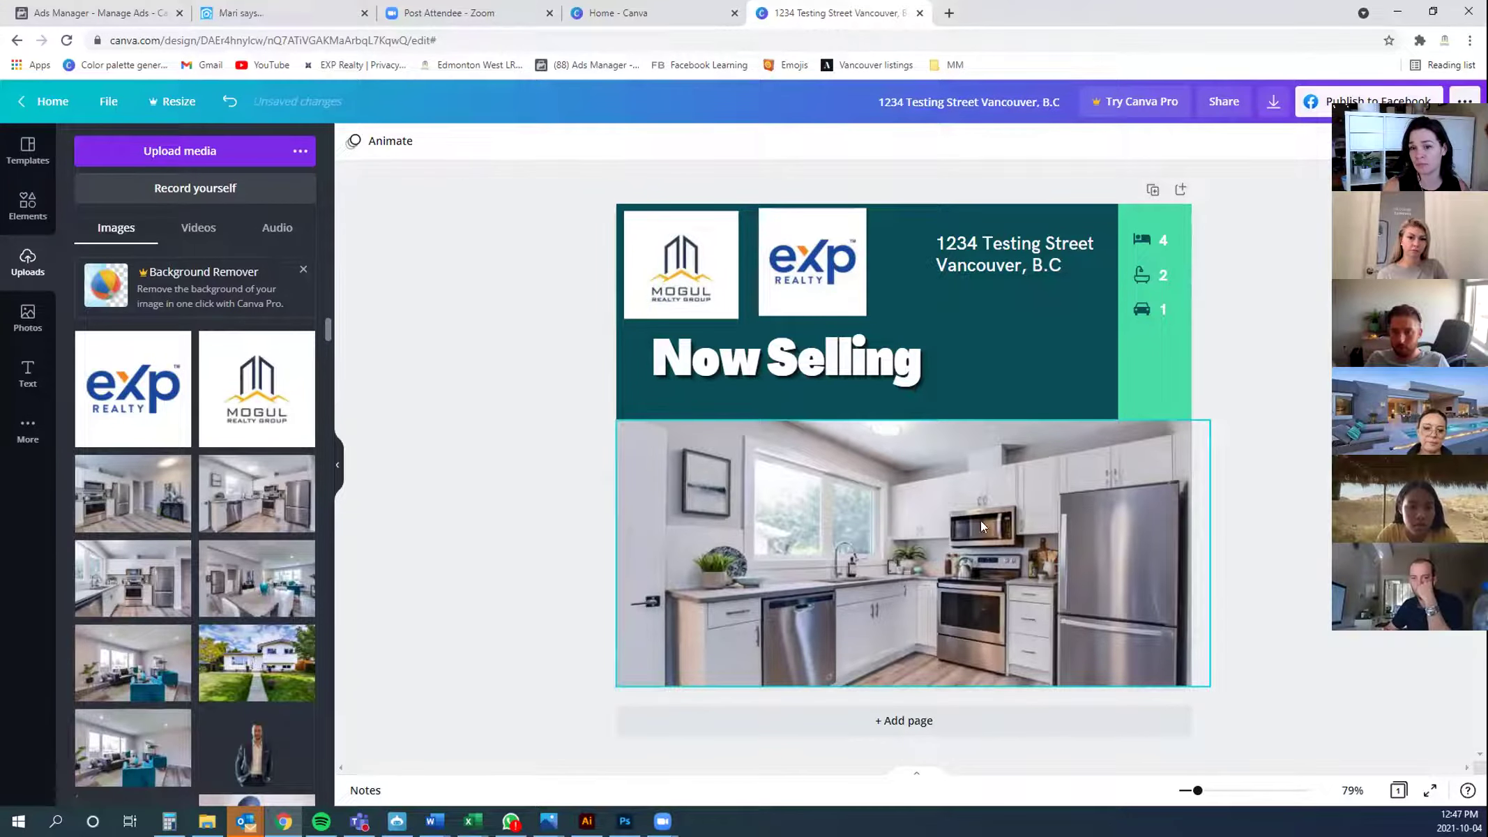
{"action": "left_click", "coordinate": [919, 415]}
{"action": "left_click_drag", "start_coordinate": [909, 338], "coordinate": [924, 471]}
{"action": "left_click_drag", "start_coordinate": [925, 411], "coordinate": [924, 415]}
{"action": "left_click_drag", "start_coordinate": [989, 566], "coordinate": [939, 445]}
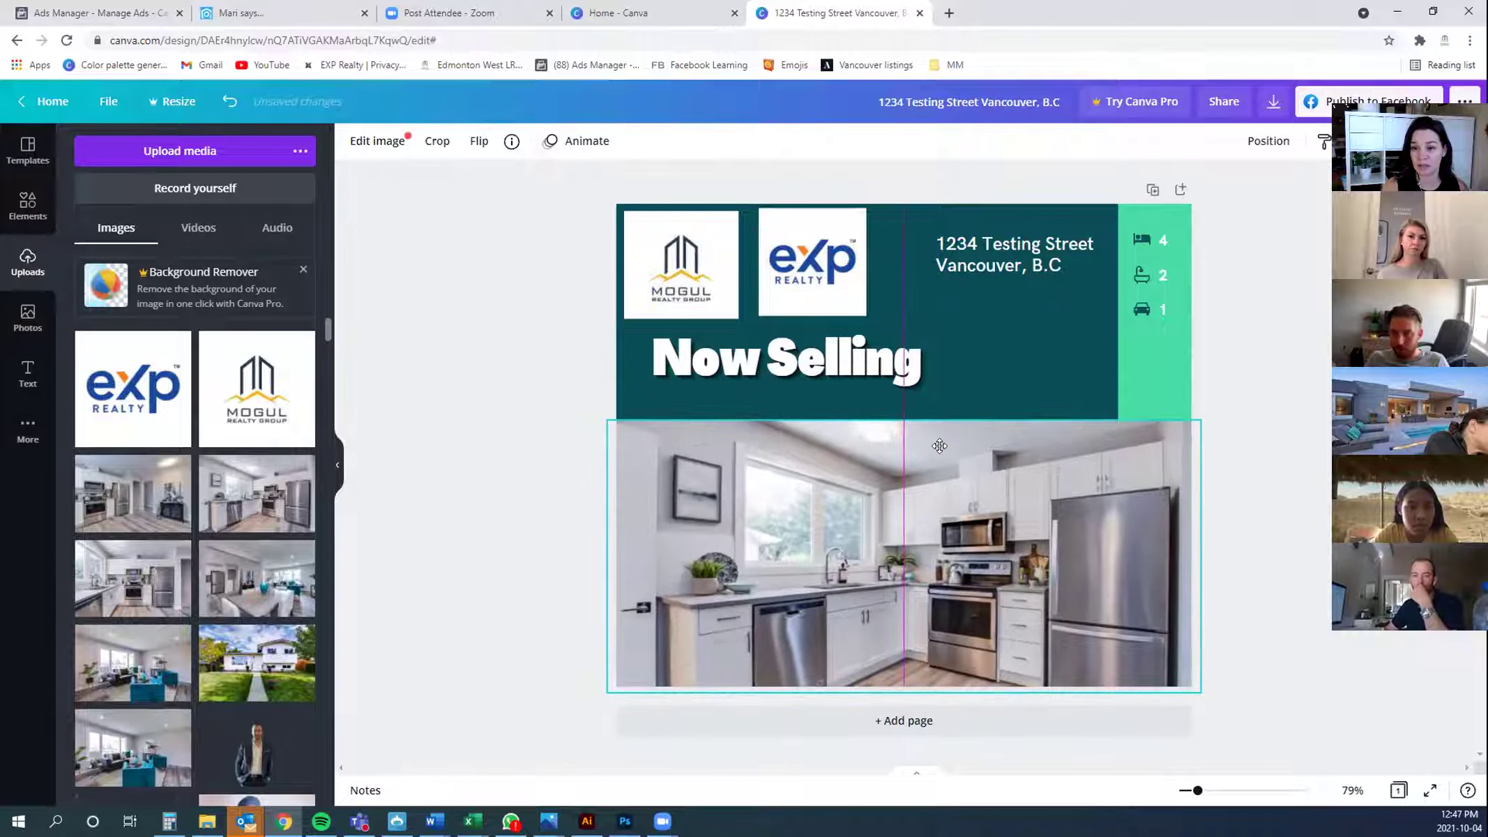
{"action": "left_click_drag", "start_coordinate": [883, 556], "coordinate": [972, 568]}
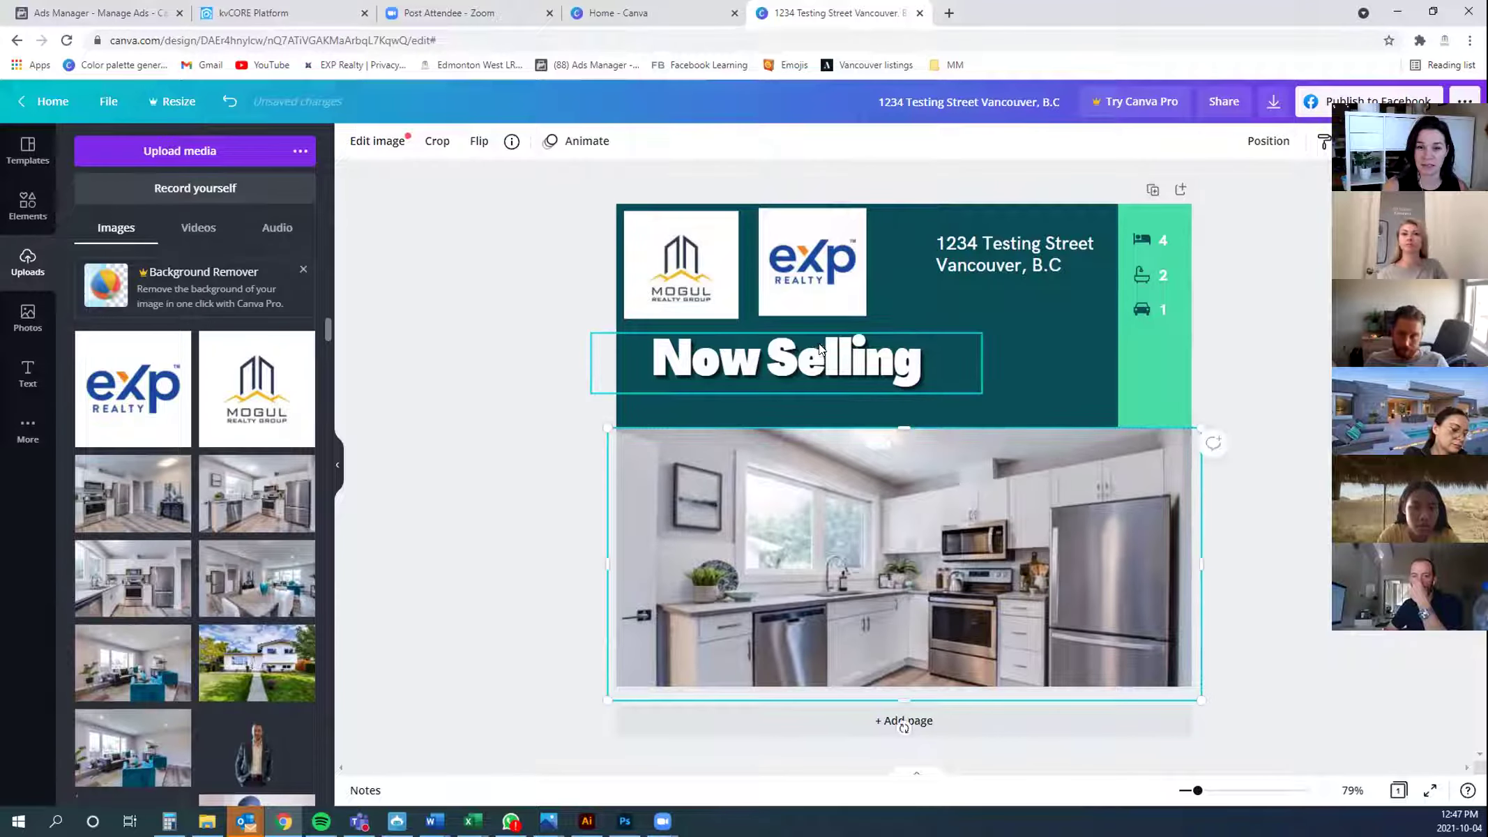
{"action": "left_click_drag", "start_coordinate": [804, 376], "coordinate": [792, 394]}
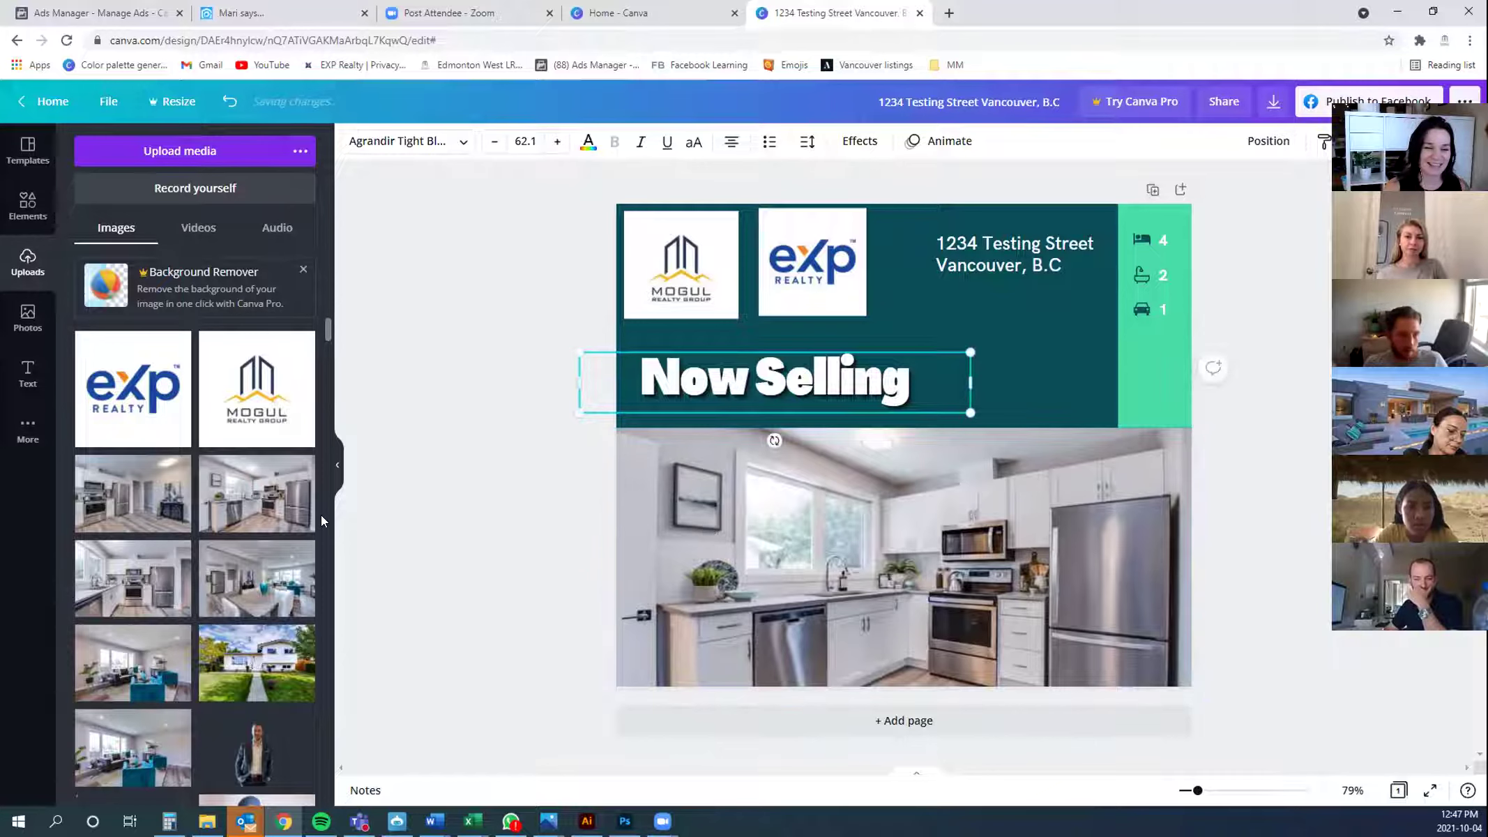
Find the Mogul Mastermind logo with the transparent background among the uploaded images and add it to the page
{"action": "scroll", "coordinate": [277, 558], "scroll_direction": "down", "scroll_amount": 5}
{"action": "scroll", "coordinate": [277, 558], "scroll_direction": "down", "scroll_amount": 5}
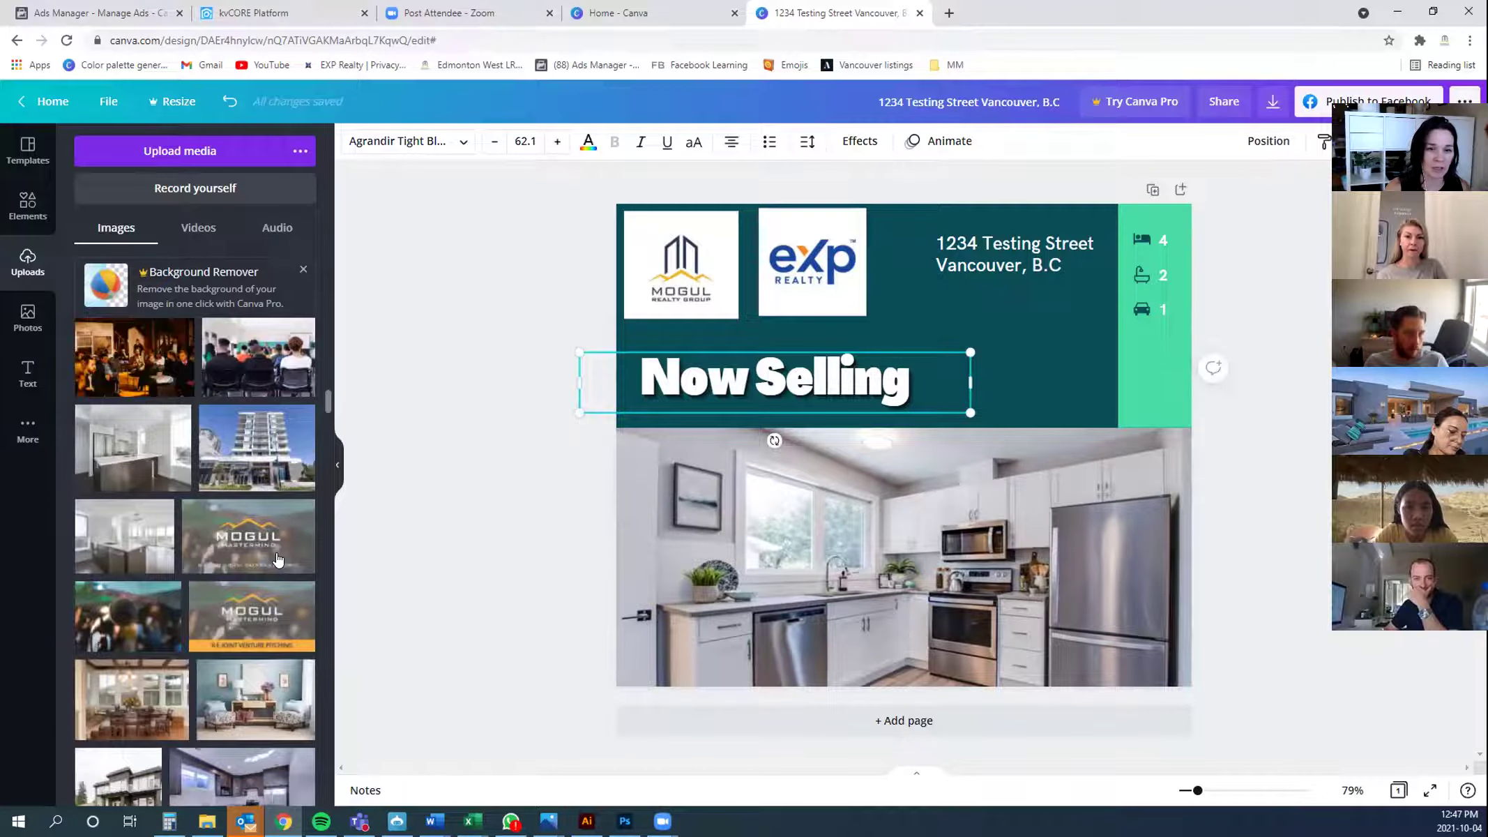
{"action": "left_click", "coordinate": [246, 421]}
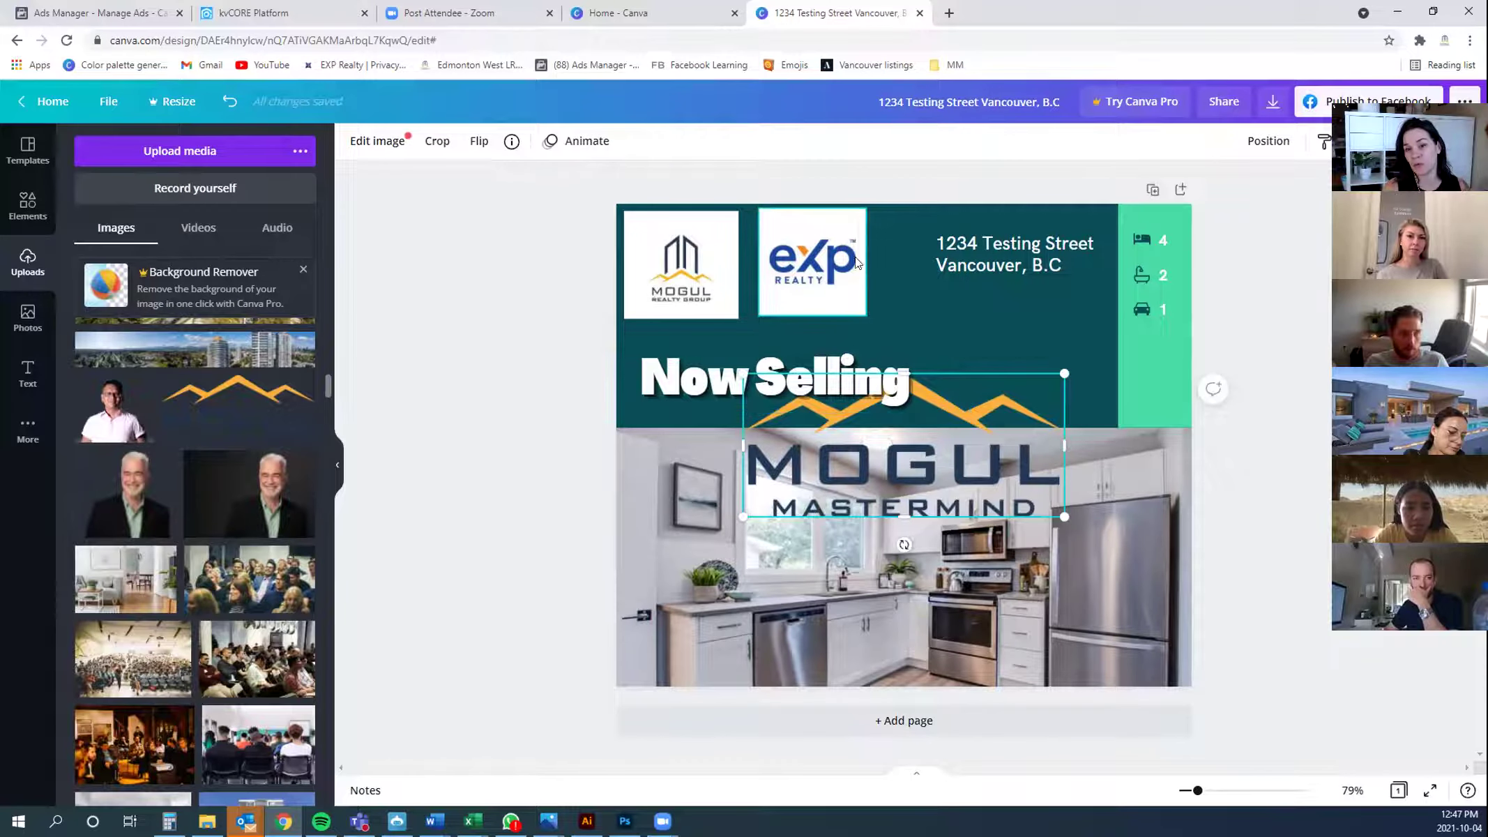
Position the Mogul Mastermind logo in the design's upper-left corner and delete the Mogul Realty Group and eXp logos
{"action": "left_click_drag", "start_coordinate": [904, 405], "coordinate": [814, 302]}
{"action": "left_click", "coordinate": [680, 263]}
{"action": "key", "text": "Delete"}
{"action": "left_click", "coordinate": [776, 258]}
{"action": "key", "text": "Delete"}
{"action": "left_click", "coordinate": [1011, 322]}
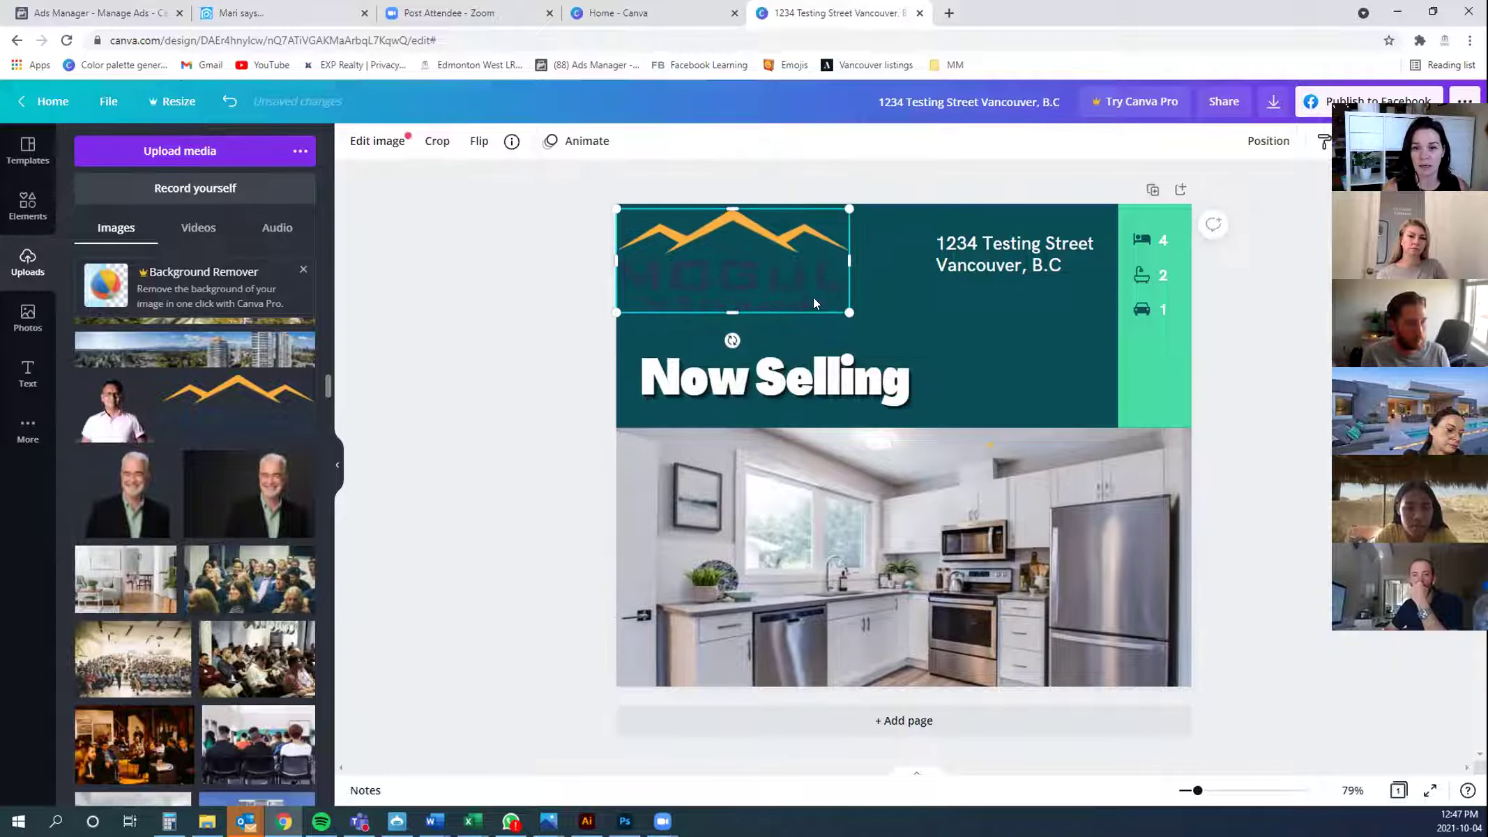
{"action": "left_click_drag", "start_coordinate": [808, 242], "coordinate": [822, 249]}
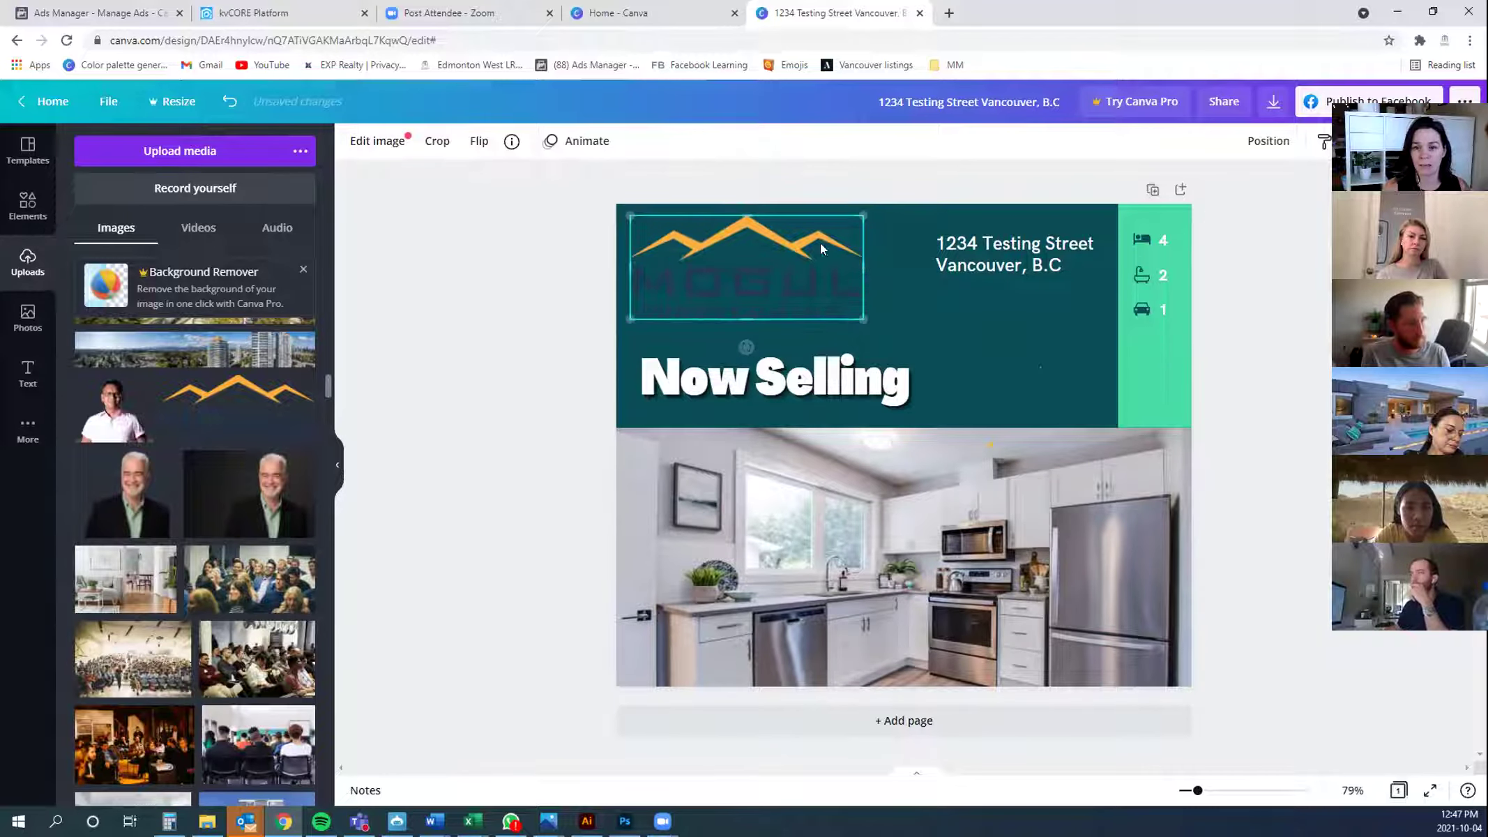
Change the page's dark teal background to the light grey taken from the kitchen photo's colours
{"action": "key", "text": "Escape"}
{"action": "left_click", "coordinate": [353, 142]}
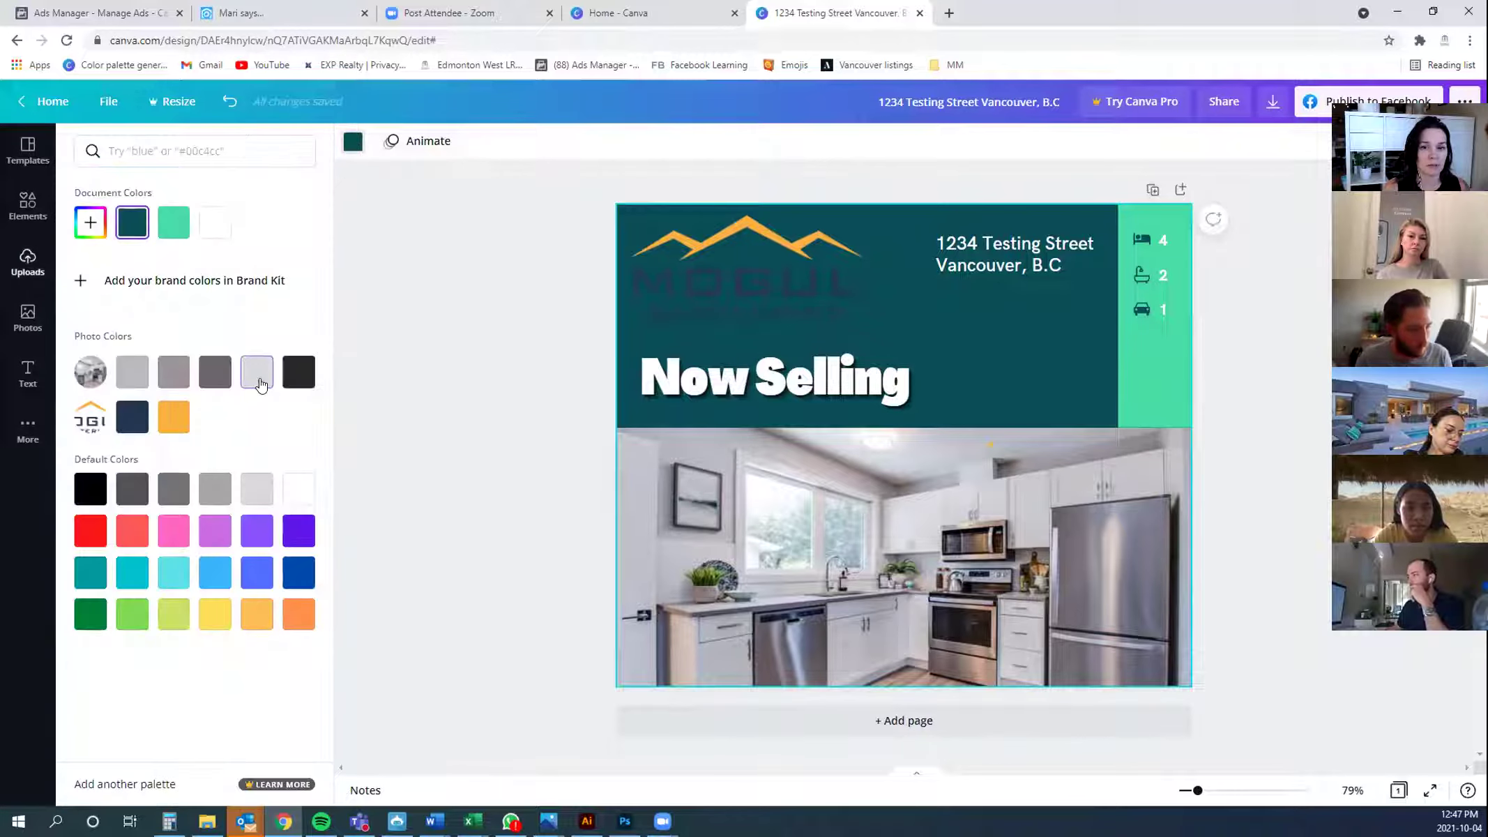
{"action": "left_click", "coordinate": [760, 382]}
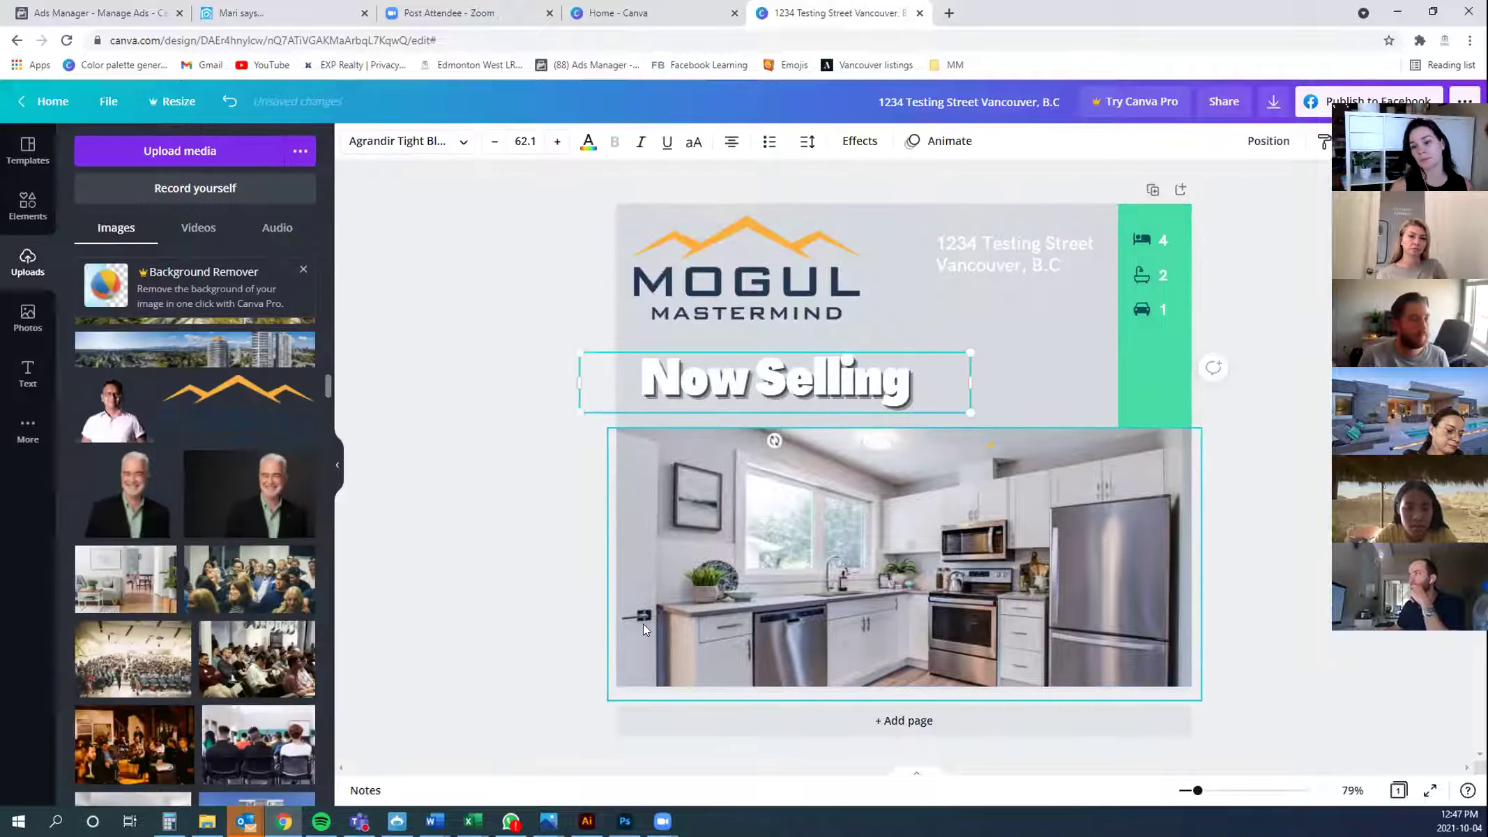
{"action": "left_click", "coordinate": [508, 542]}
Open Canva's color palette generator in a new browser tab by looking up "canva color palette"
{"action": "left_click", "coordinate": [1173, 376]}
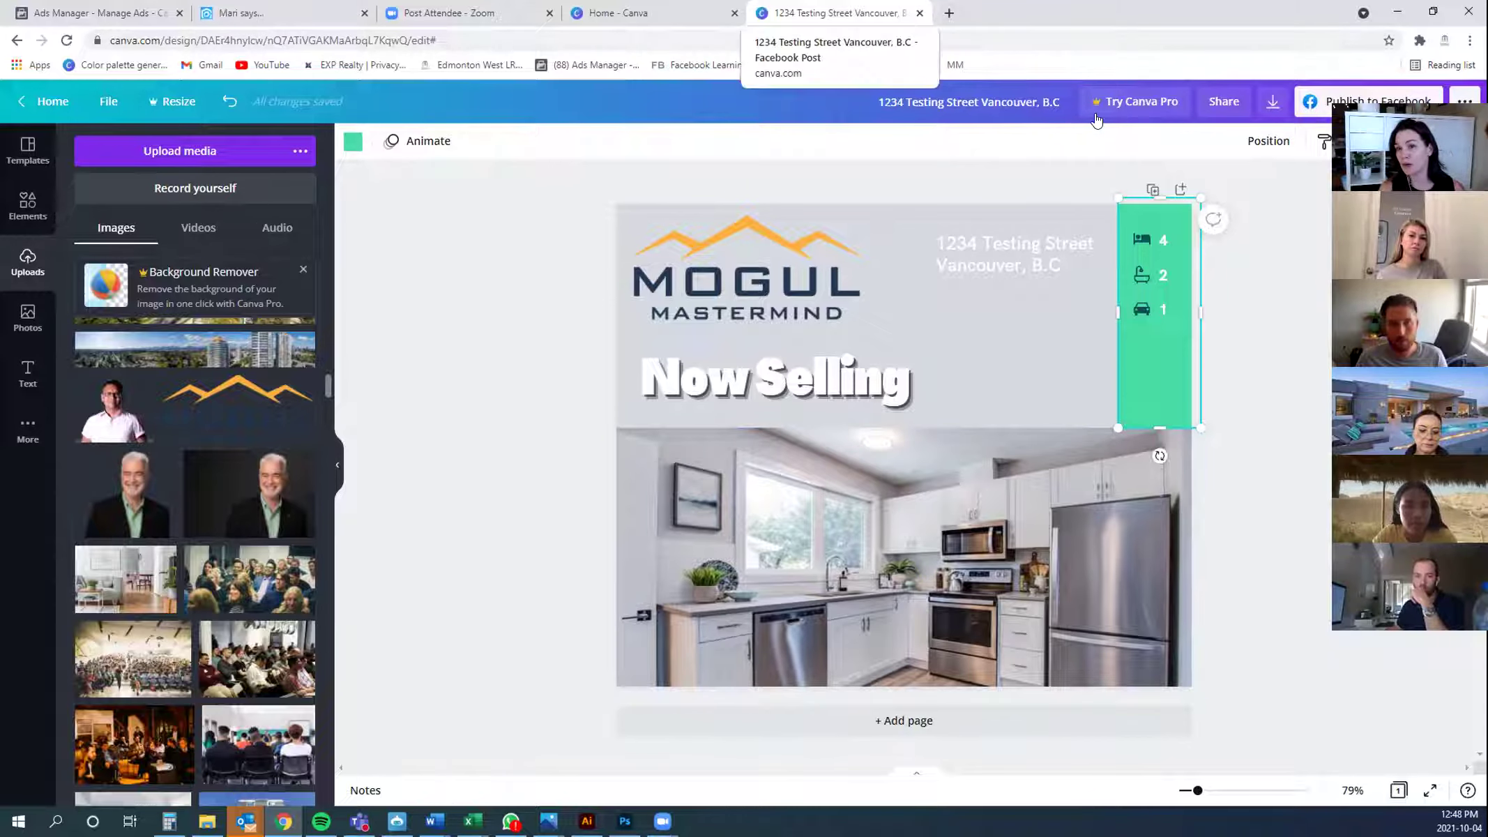
{"action": "left_click", "coordinate": [949, 13]}
{"action": "left_click", "coordinate": [954, 31]}
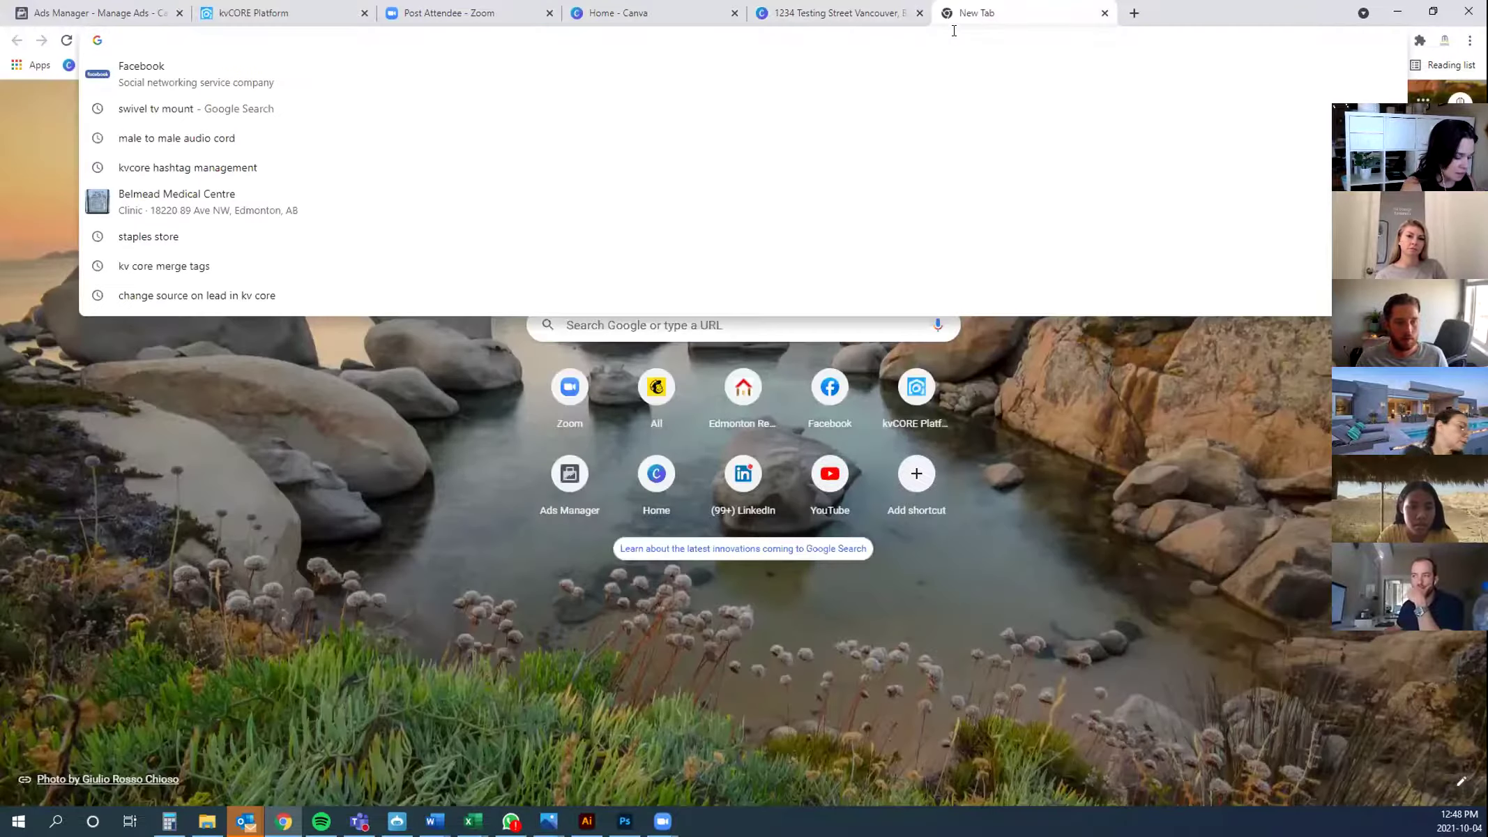
{"action": "type", "text": "canva color"}
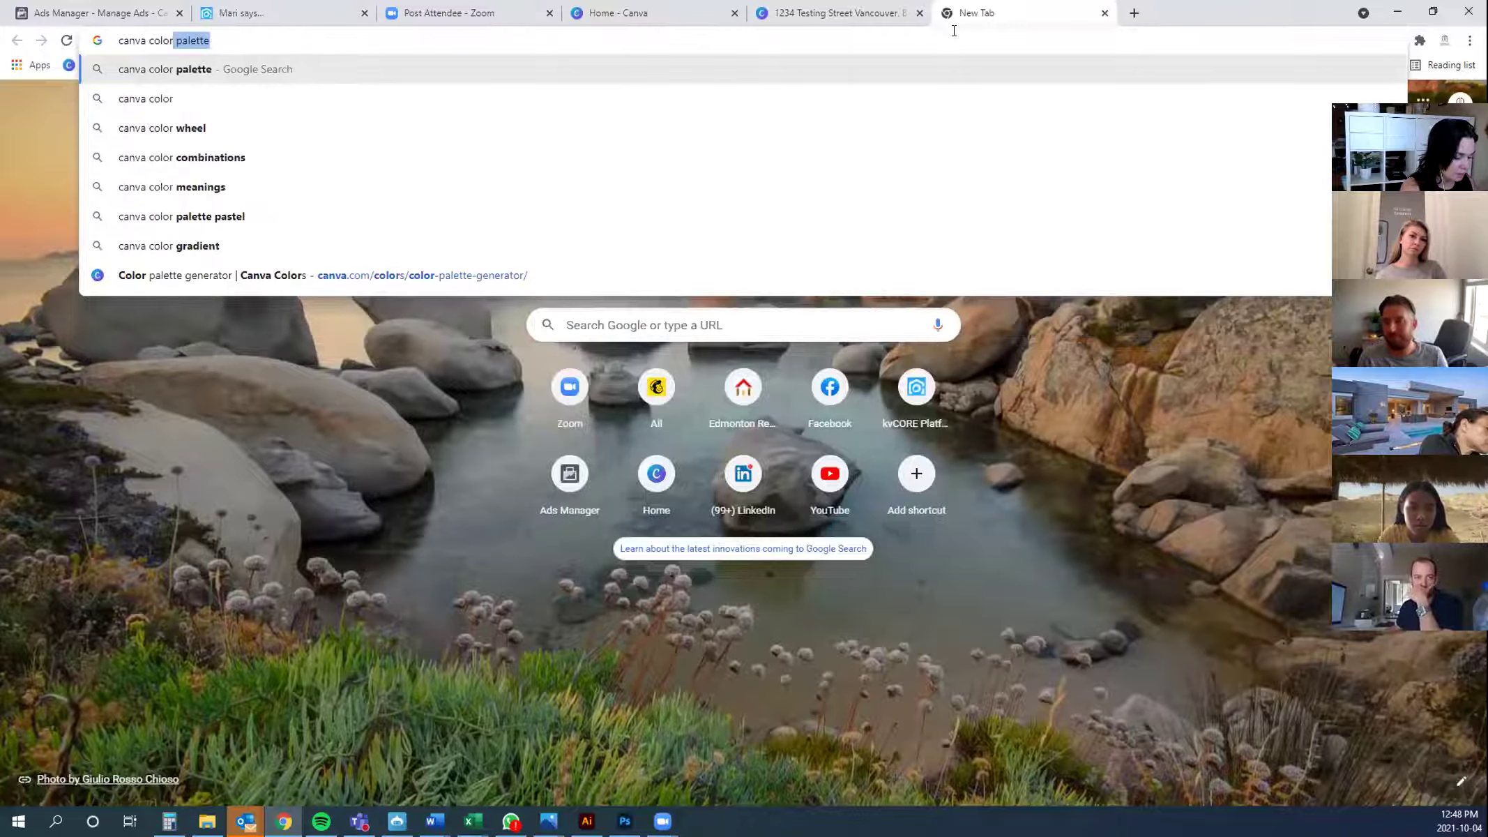
{"action": "type", "text": " pal"}
{"action": "key", "text": "Return"}
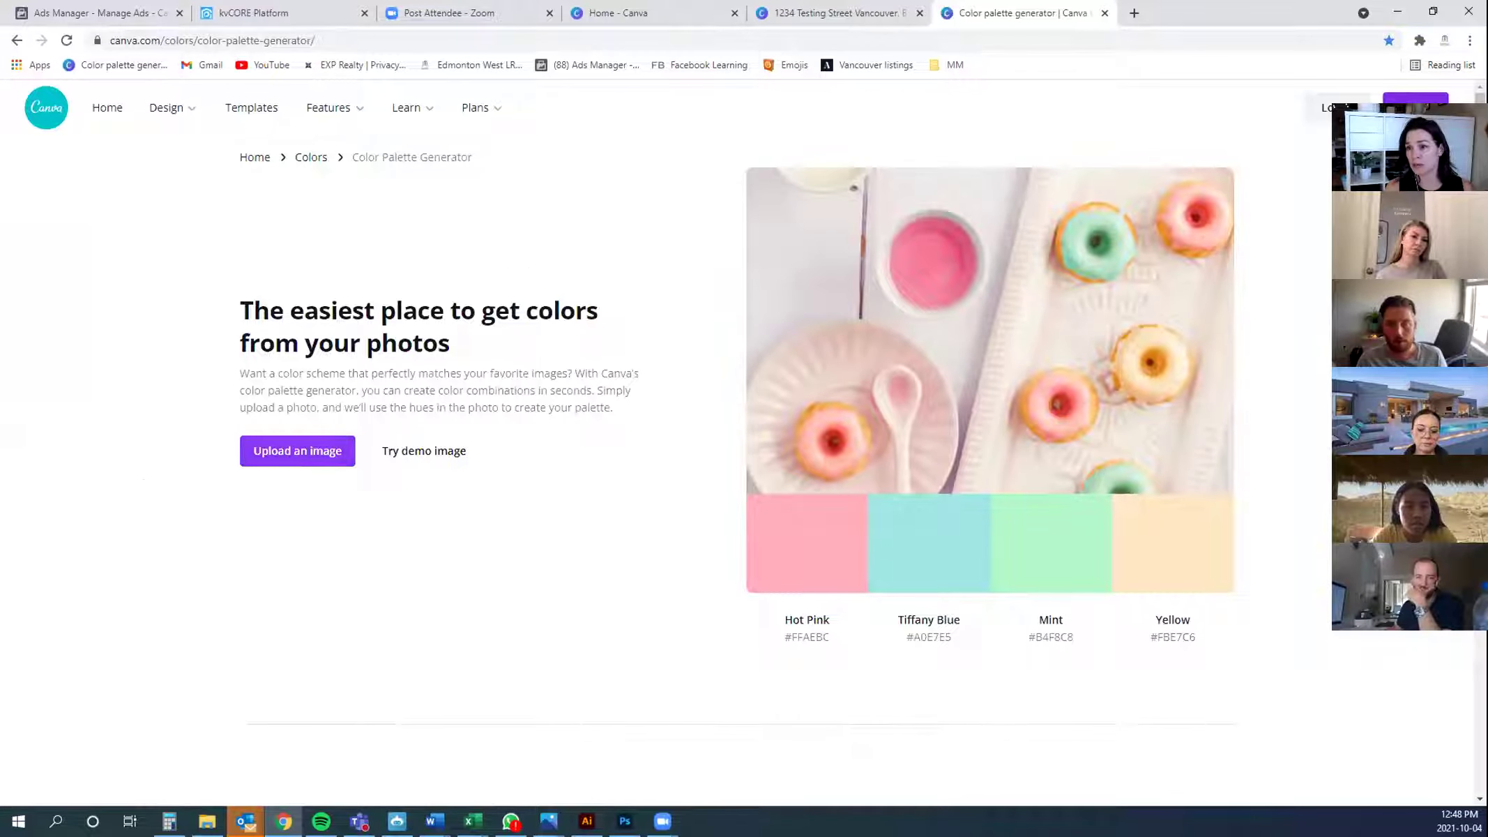
Upload the mogul-logo-blue-yellow image from the Mogul Logos folder to generate its colour palette
{"action": "left_click", "coordinate": [285, 450]}
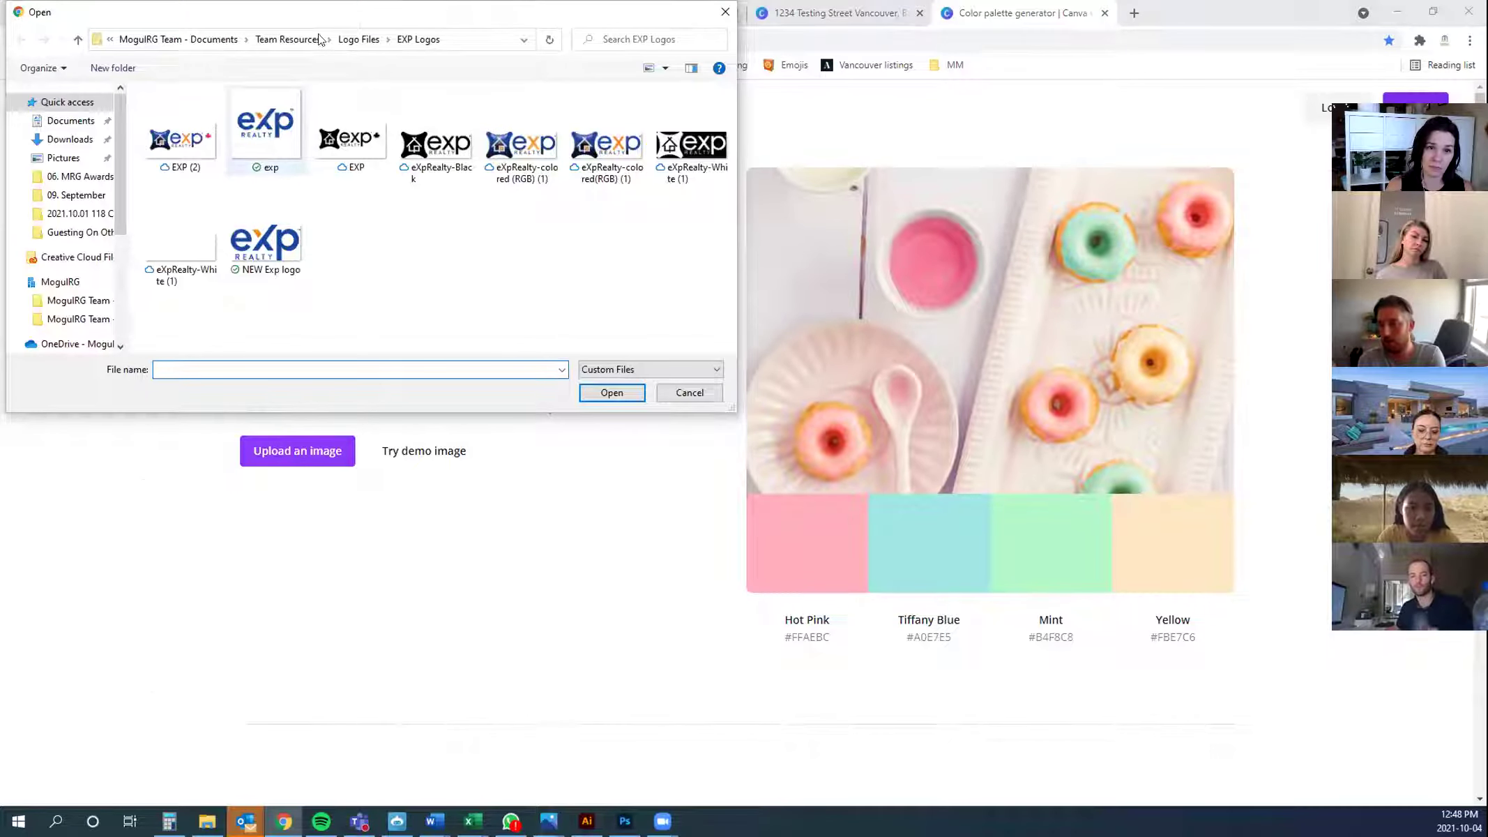
{"action": "left_click", "coordinate": [359, 39]}
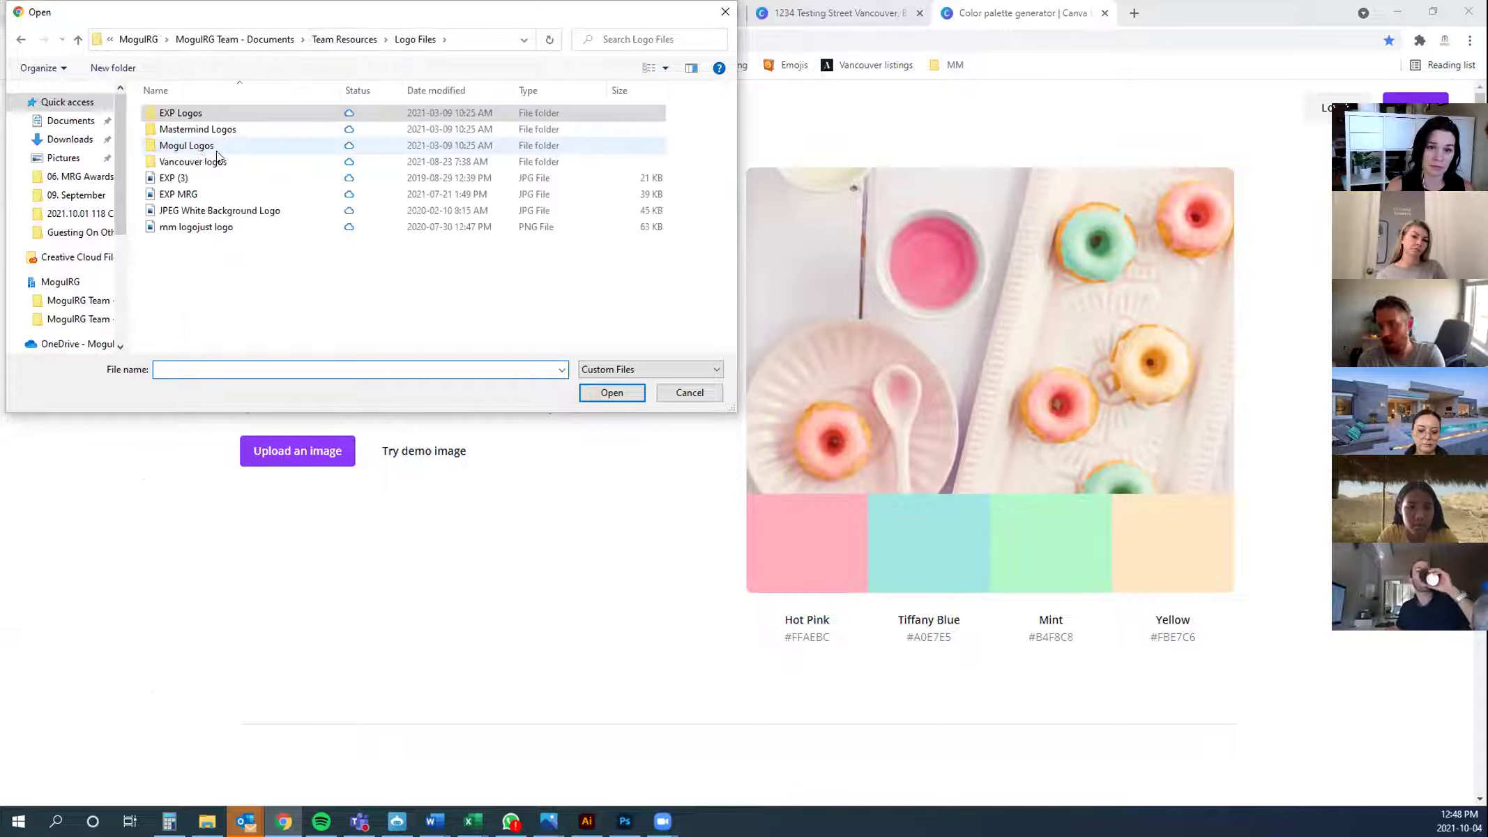
{"action": "double_click", "coordinate": [266, 147]}
{"action": "left_click", "coordinate": [595, 244]}
{"action": "left_click", "coordinate": [613, 392]}
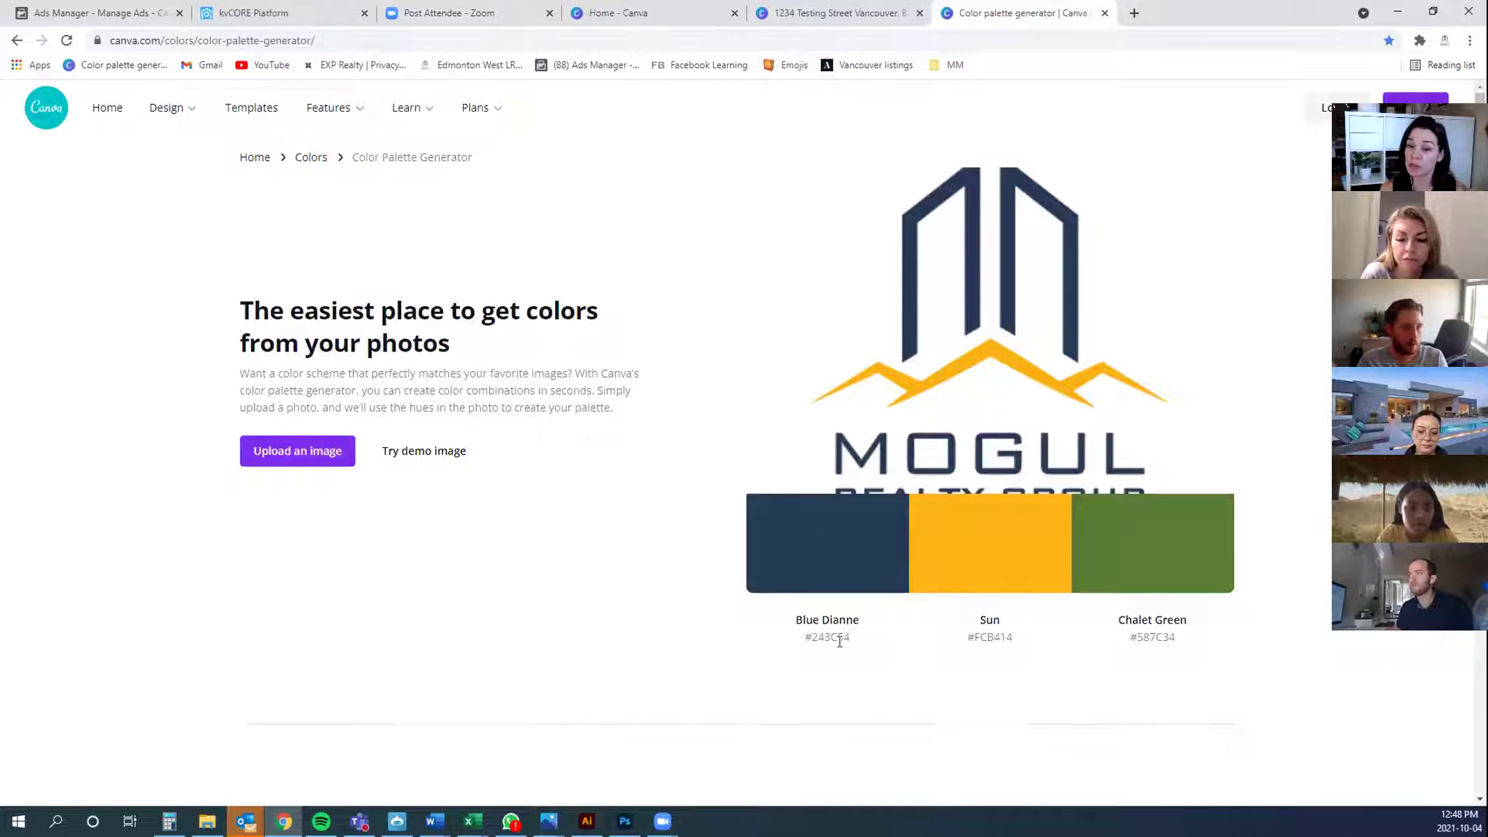
Copy the Blue Dianne hex code #243C54 from the logo's generated palette
{"action": "left_click_drag", "start_coordinate": [804, 637], "coordinate": [854, 637]}
{"action": "left_click_drag", "start_coordinate": [1014, 638], "coordinate": [966, 641]}
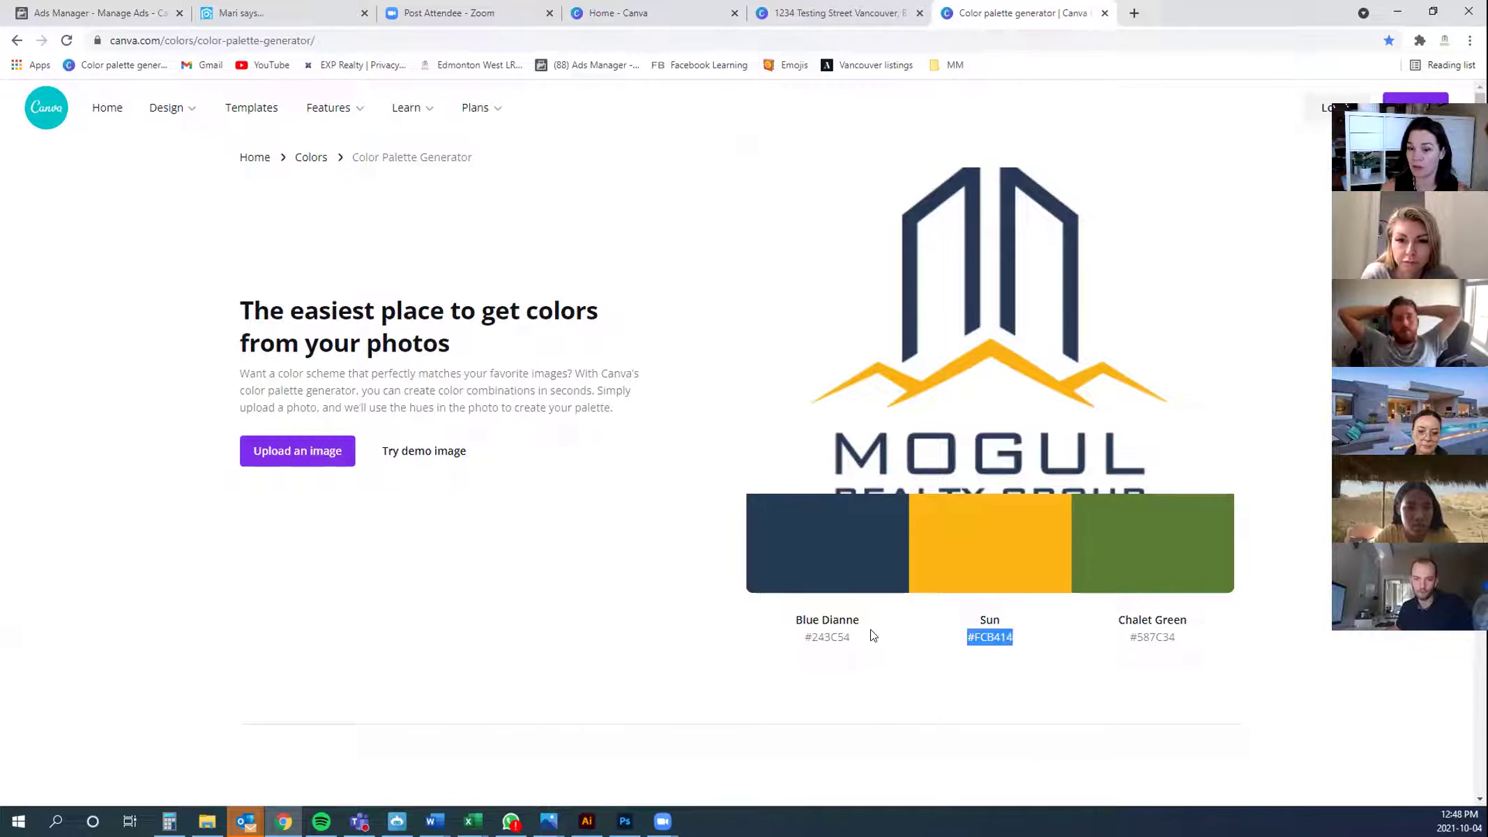
{"action": "left_click_drag", "start_coordinate": [850, 637], "coordinate": [803, 638]}
{"action": "right_click", "coordinate": [847, 645]}
{"action": "left_click", "coordinate": [843, 649]}
Return to the Facebook post design and recolour the green block behind the bed, bath and car icons to #243C54
{"action": "left_click", "coordinate": [833, 7]}
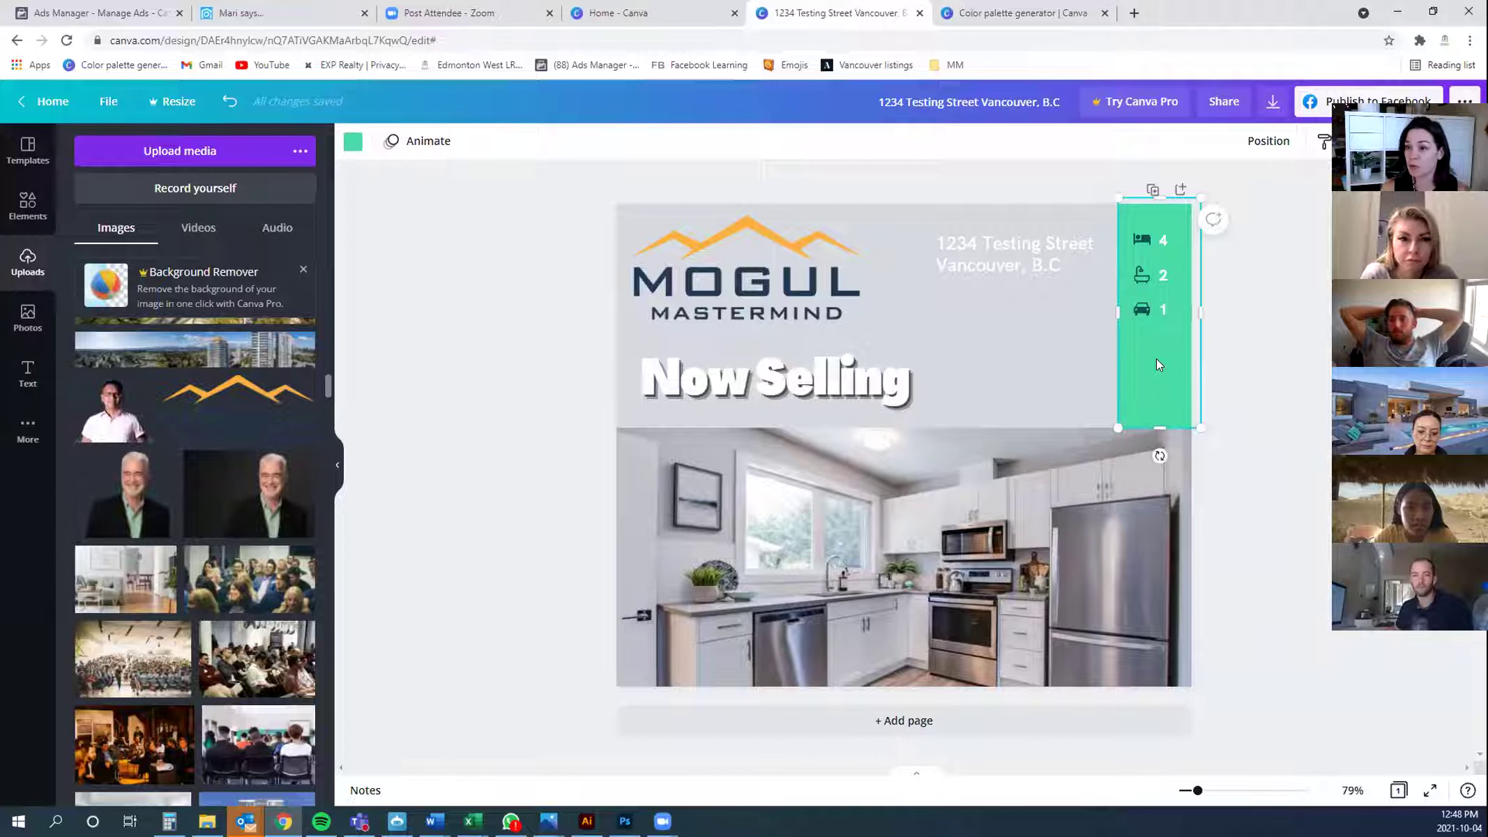
{"action": "left_click", "coordinate": [348, 148]}
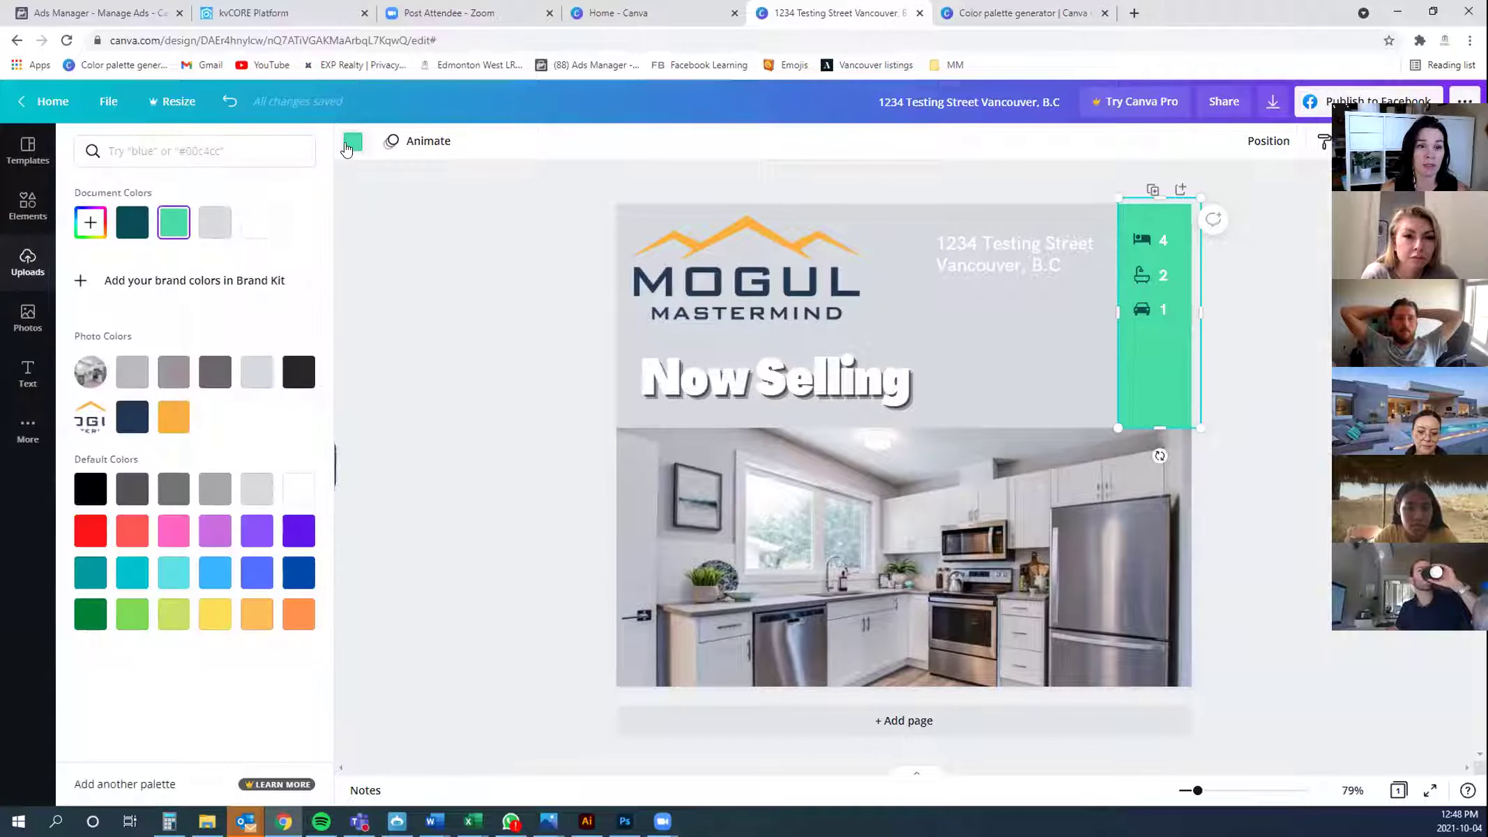
{"action": "left_click", "coordinate": [97, 225]}
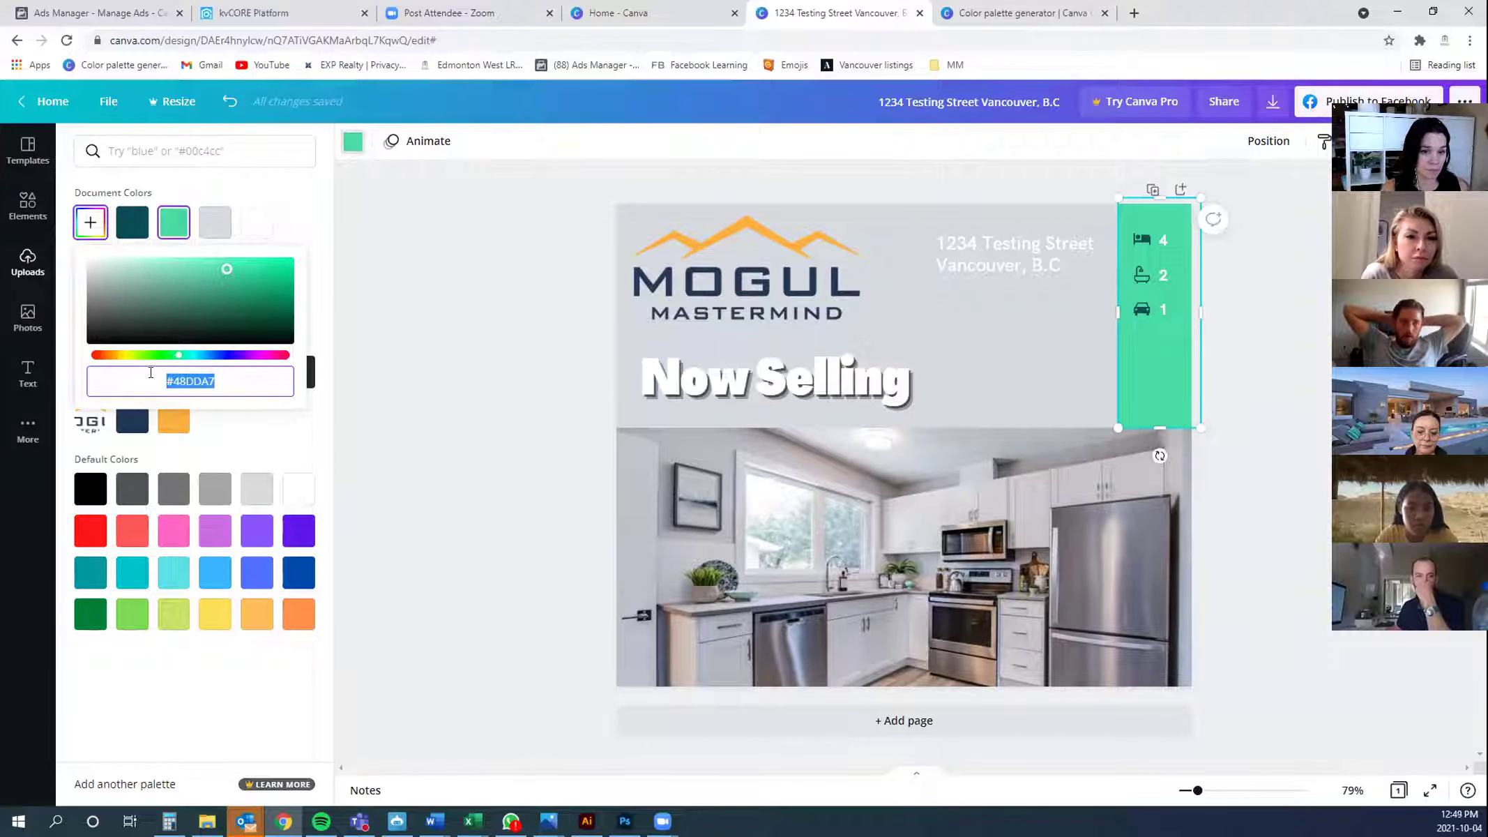
{"action": "key", "text": "ctrl+v"}
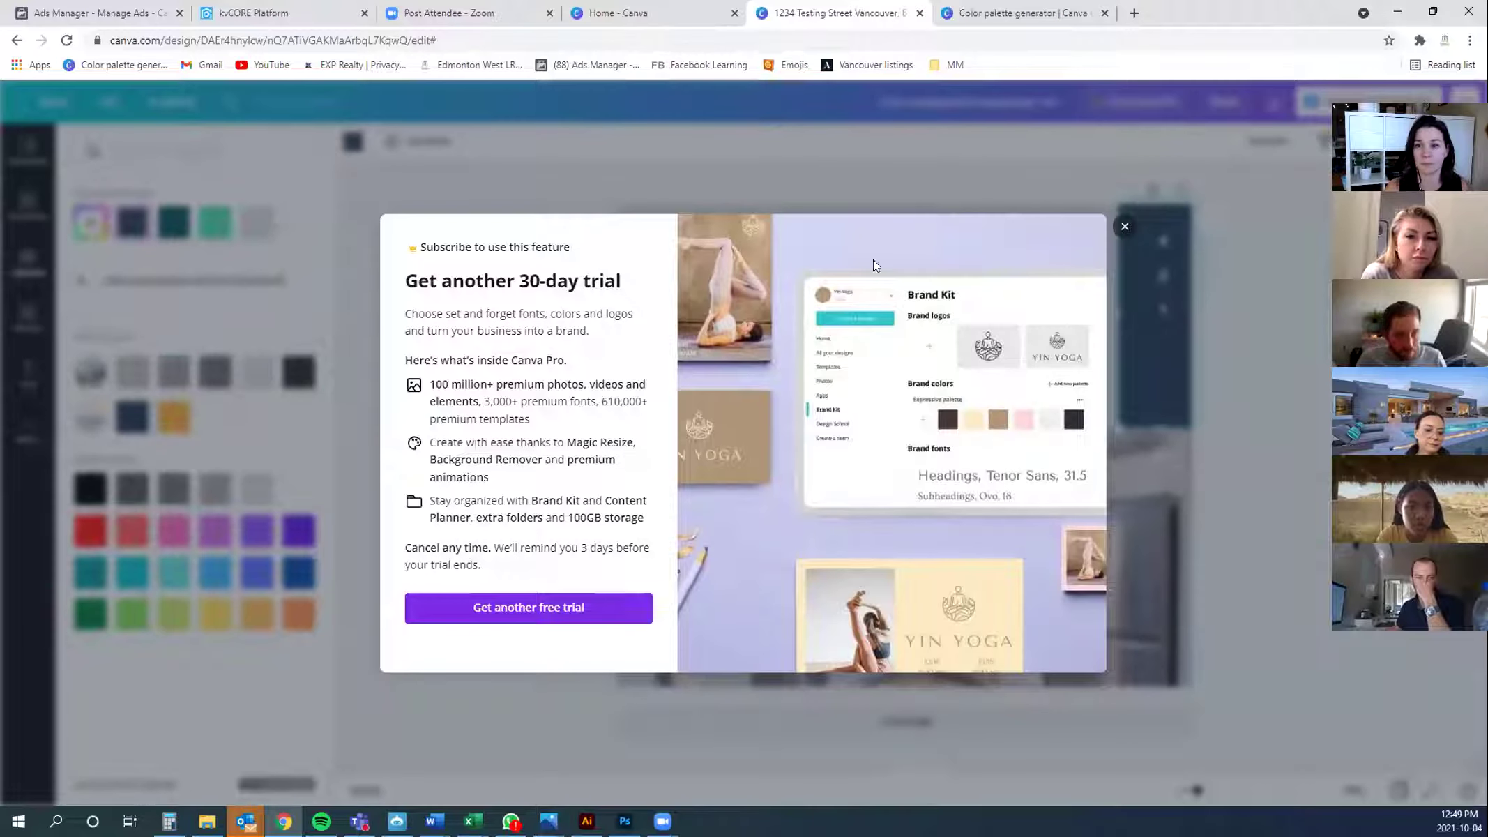
{"action": "left_click", "coordinate": [1125, 226]}
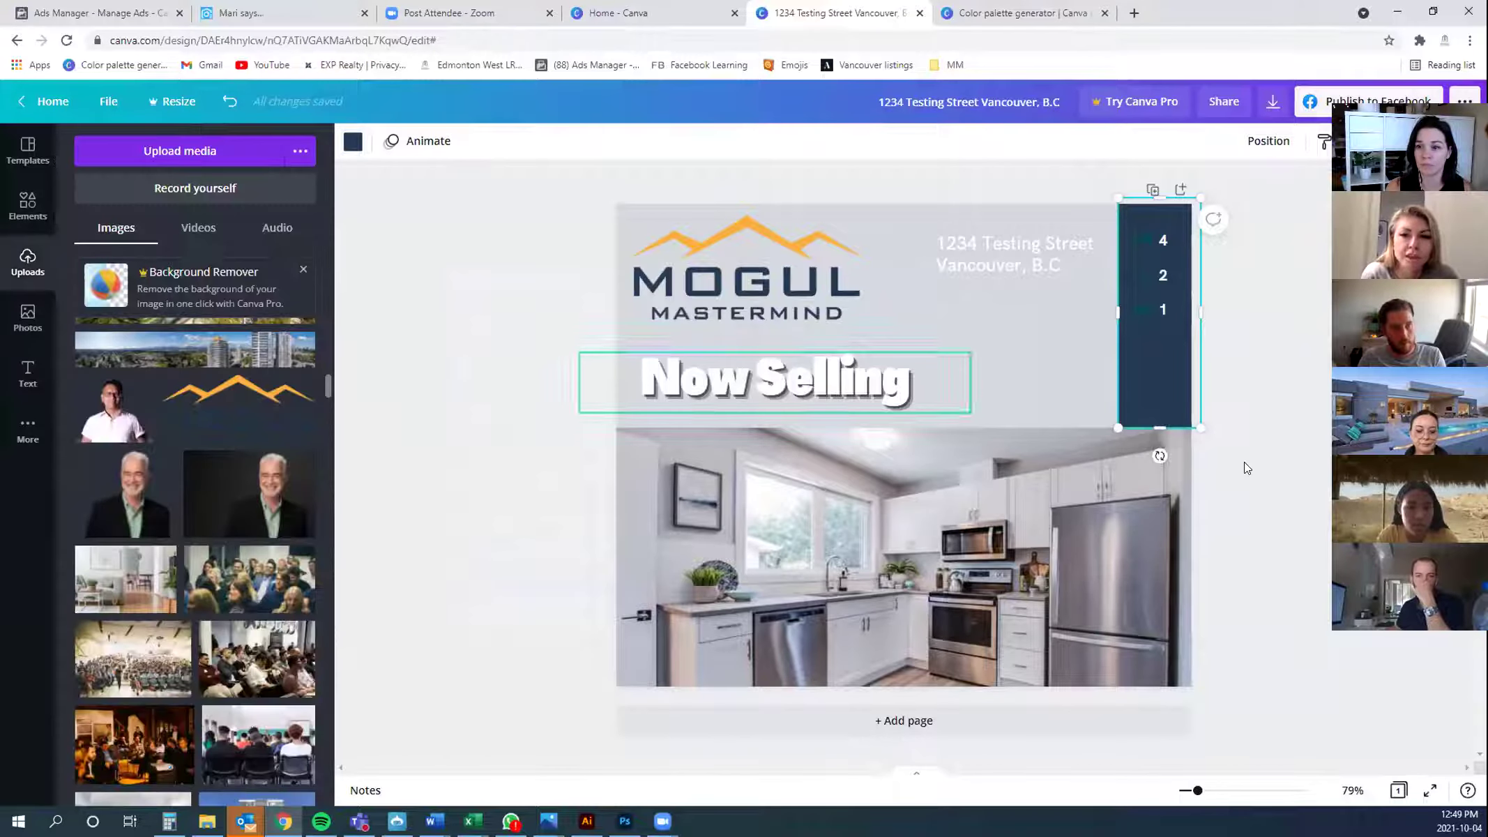
{"action": "left_click", "coordinate": [1261, 403]}
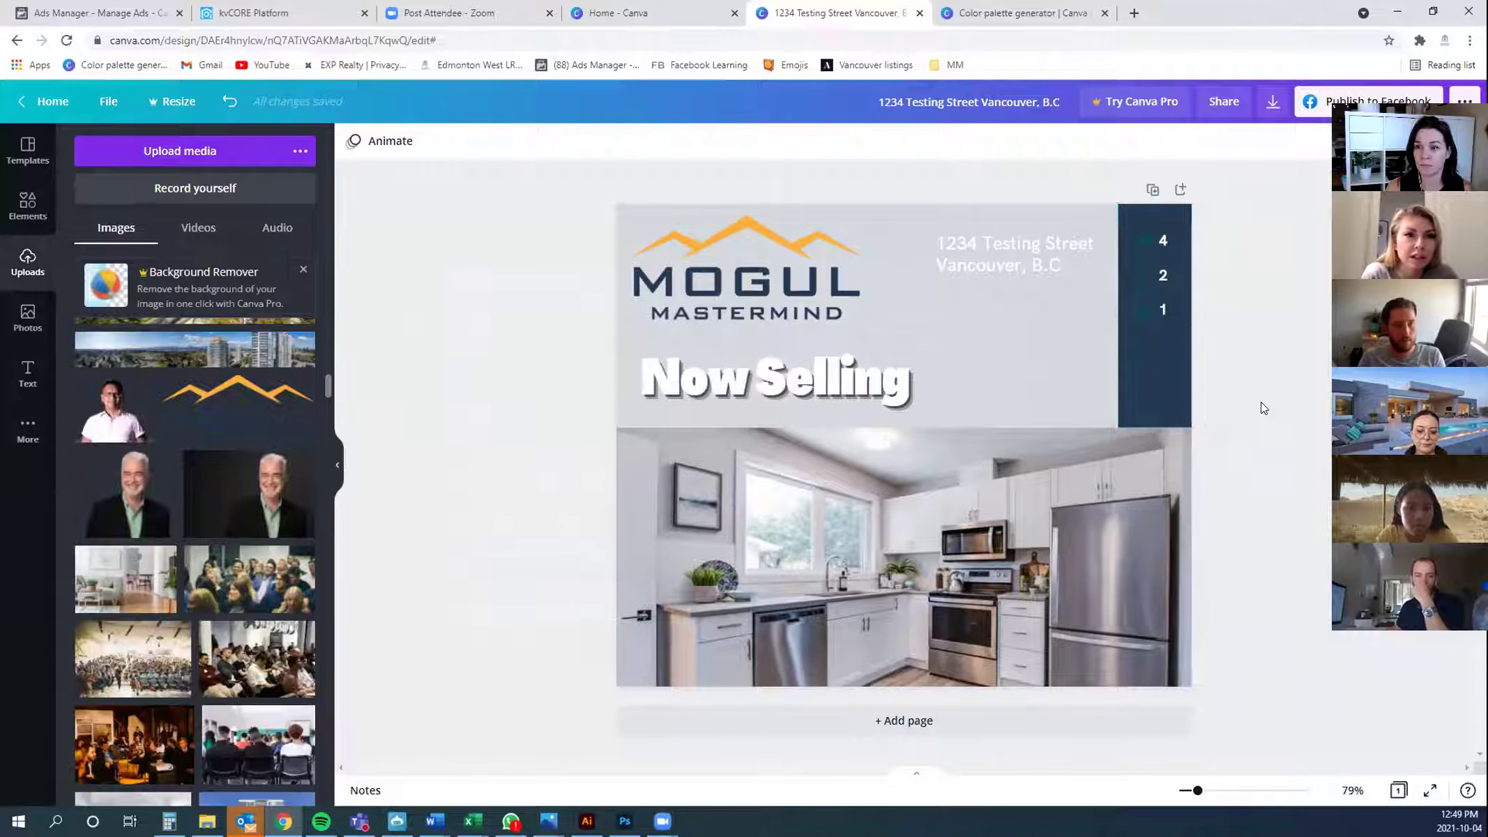
Copy the color palette generator's web address and return to the Facebook post design
{"action": "left_click", "coordinate": [961, 13]}
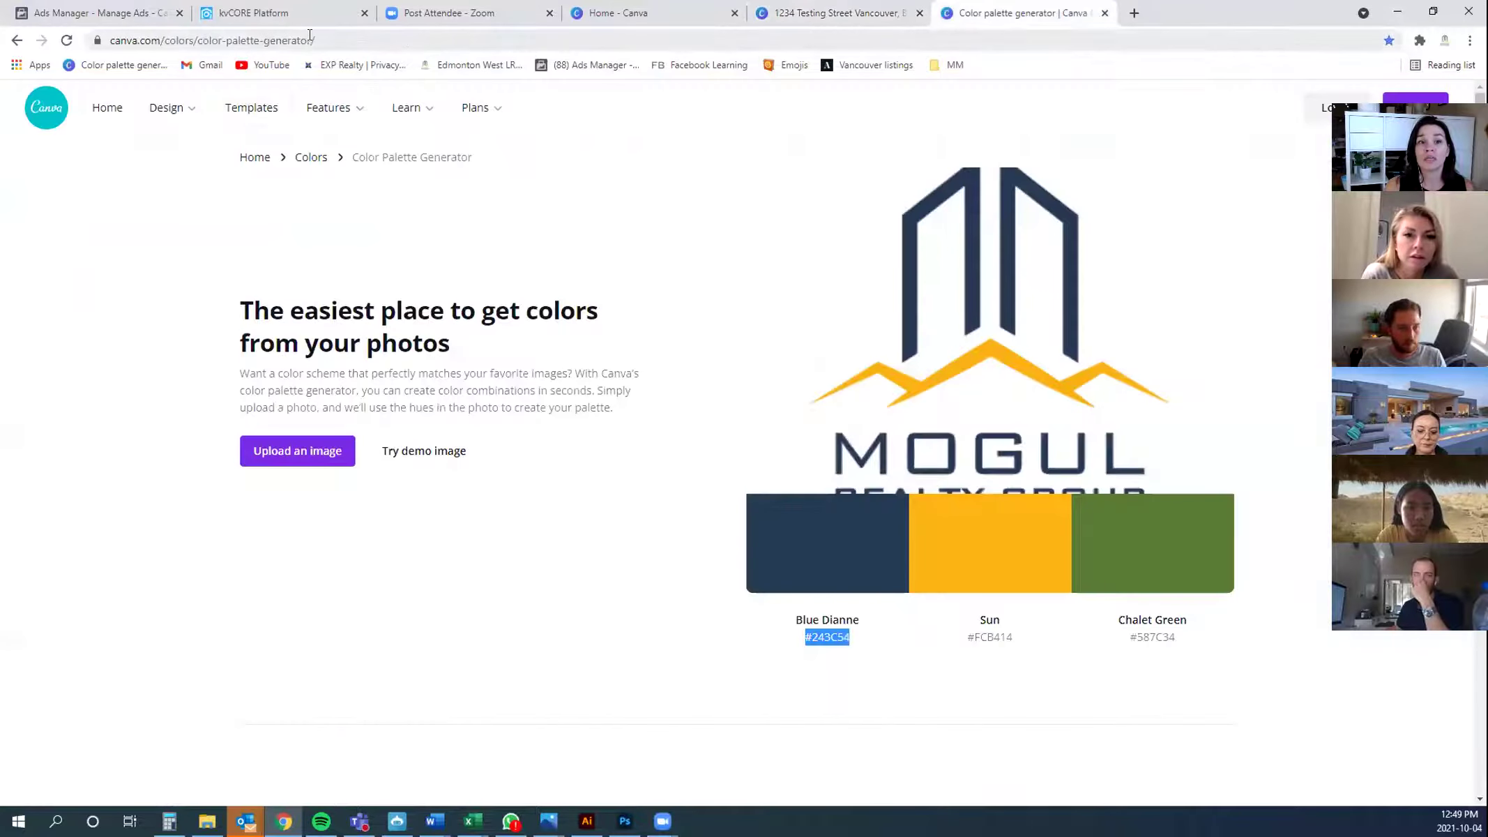
{"action": "left_click", "coordinate": [112, 36]}
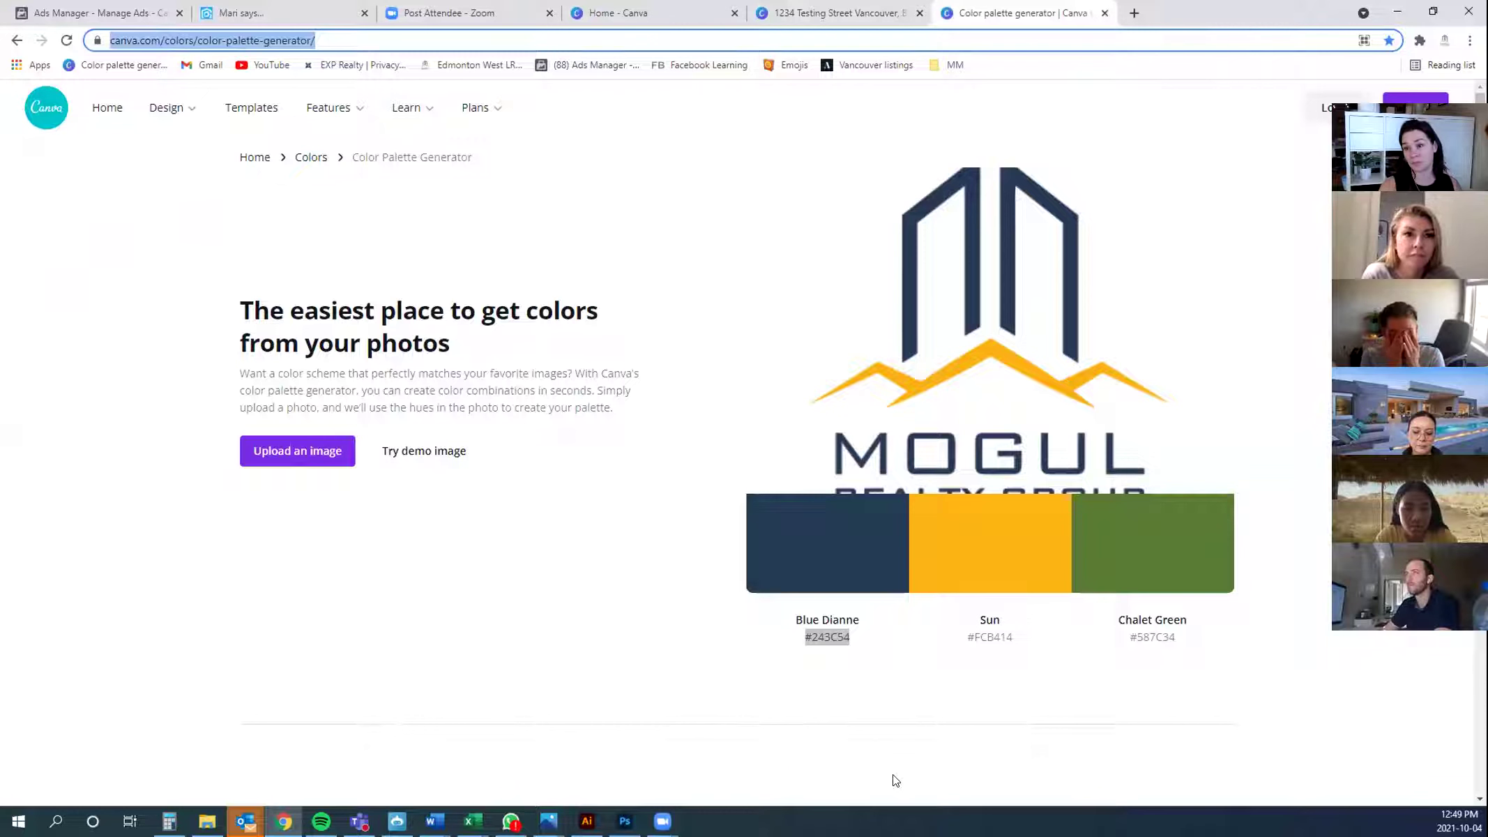
{"action": "right_click", "coordinate": [244, 39]}
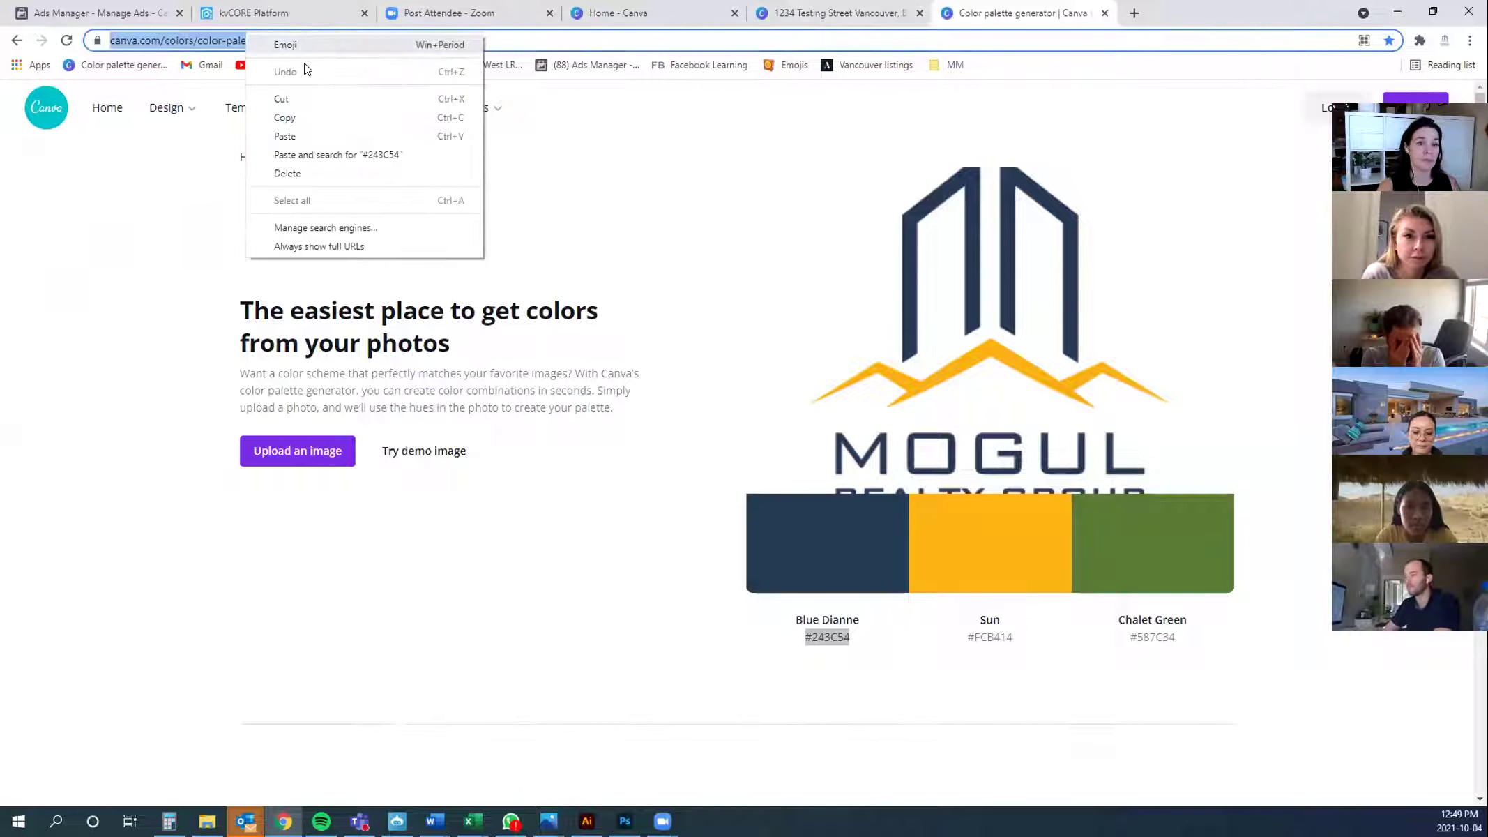
{"action": "left_click", "coordinate": [310, 115]}
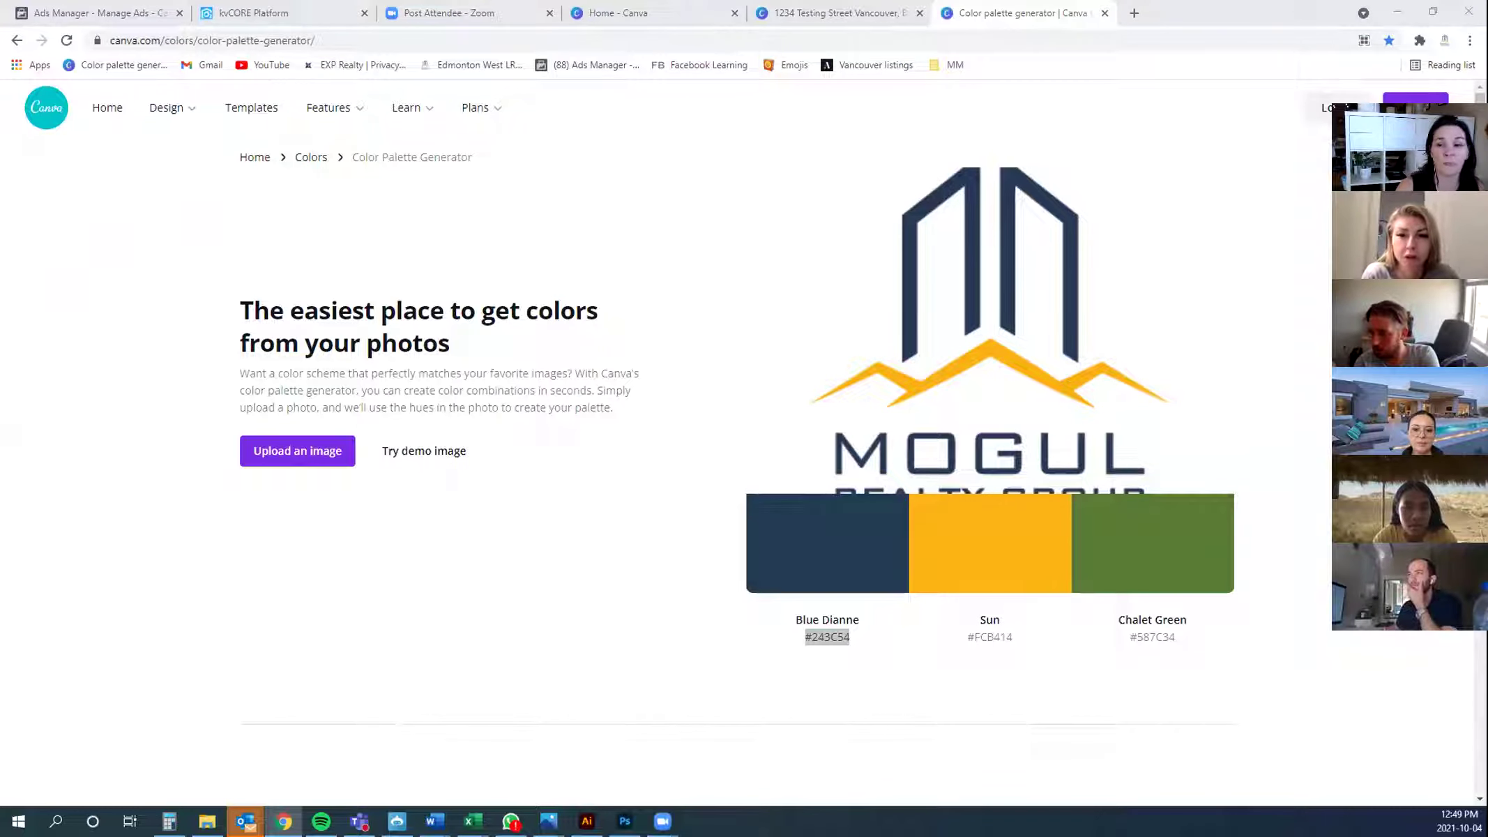
{"action": "left_click", "coordinate": [895, 15]}
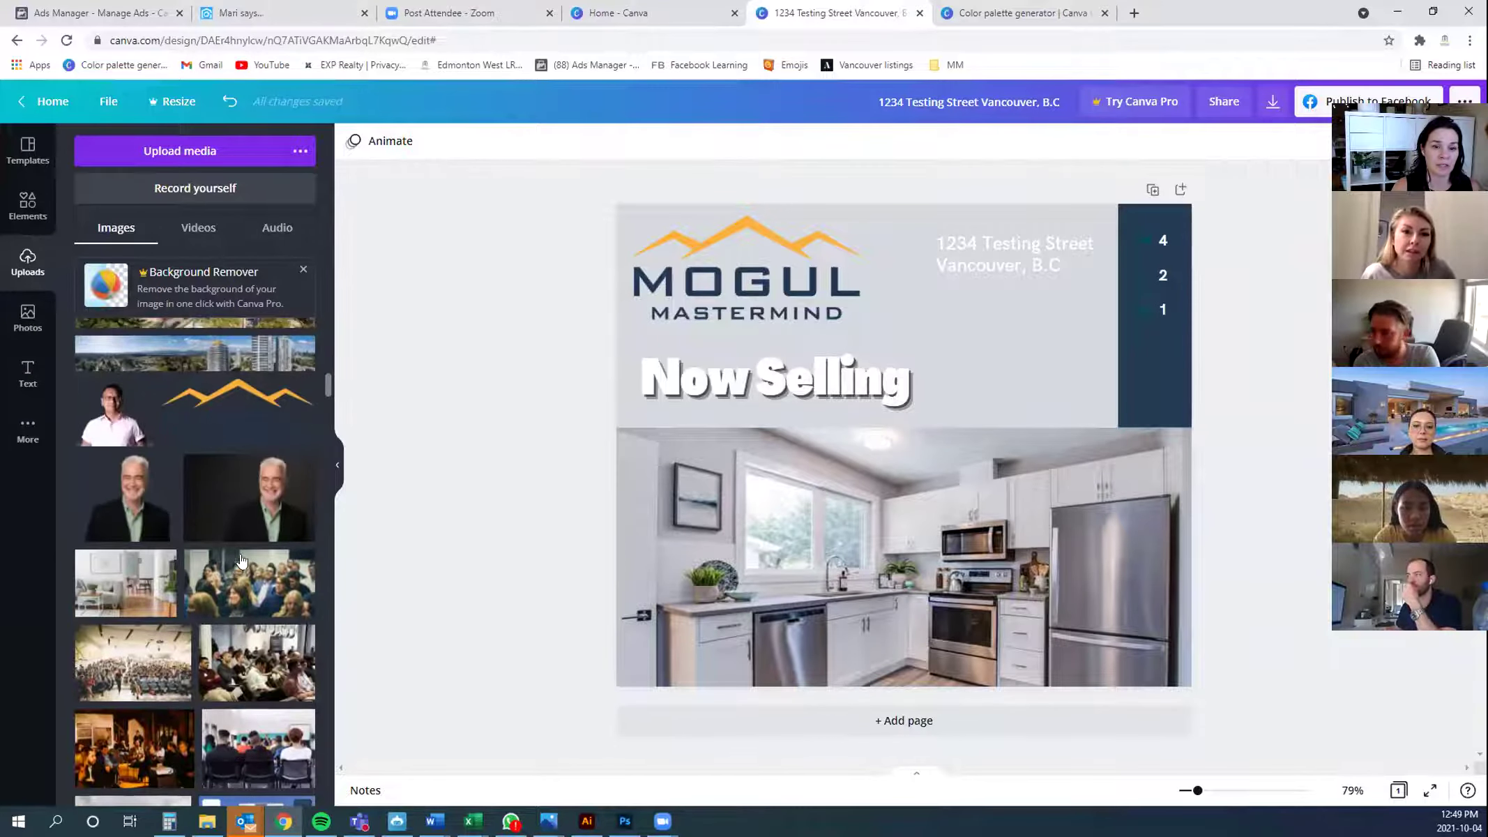
Start another palette generator upload and browse the Marketing and Edmonton 2021 listing folders for a photo
{"action": "left_click", "coordinate": [1019, 12]}
{"action": "left_click", "coordinate": [334, 451]}
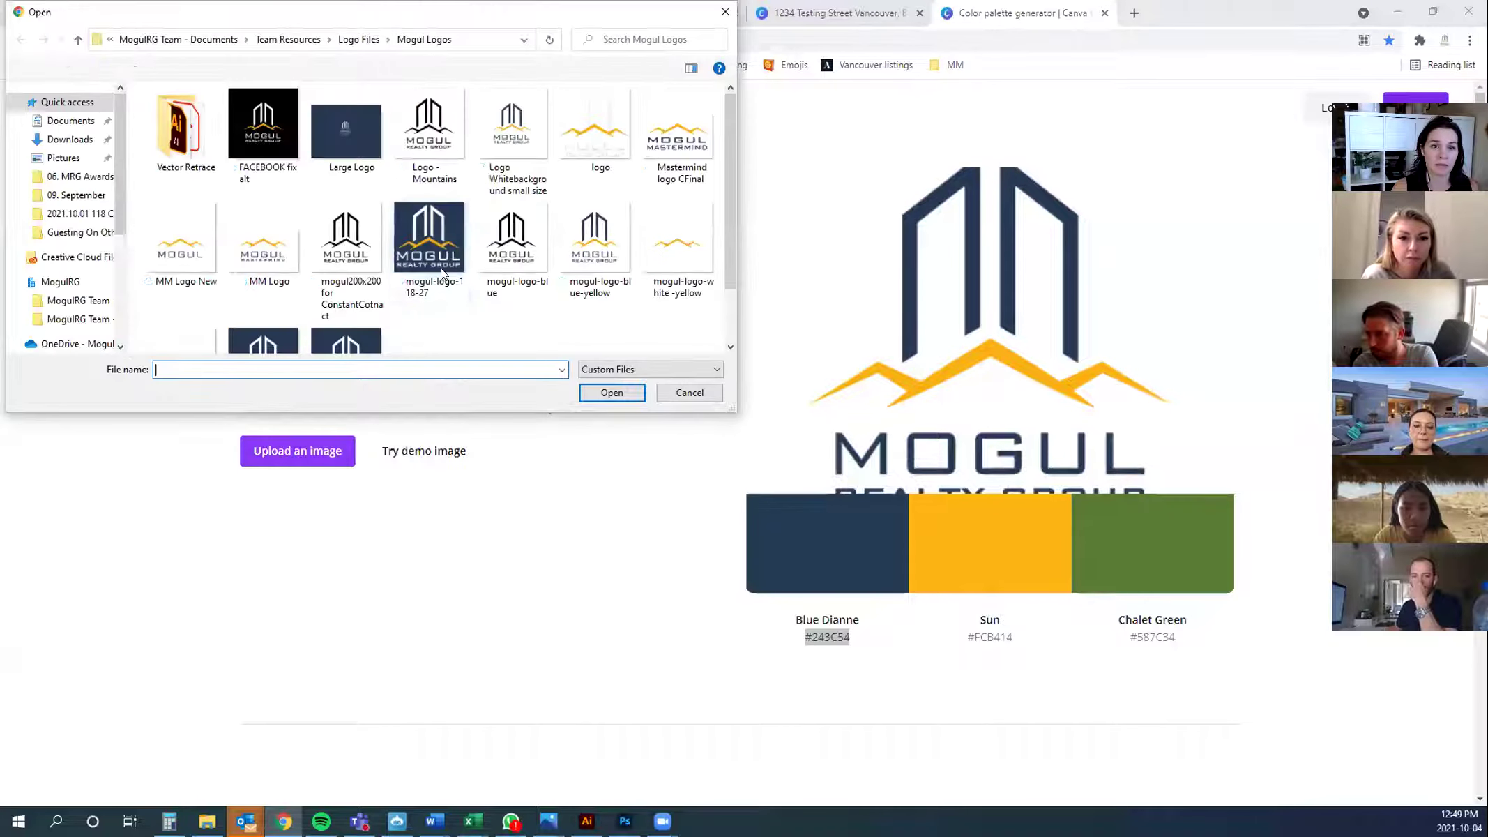
{"action": "left_click", "coordinate": [78, 301]}
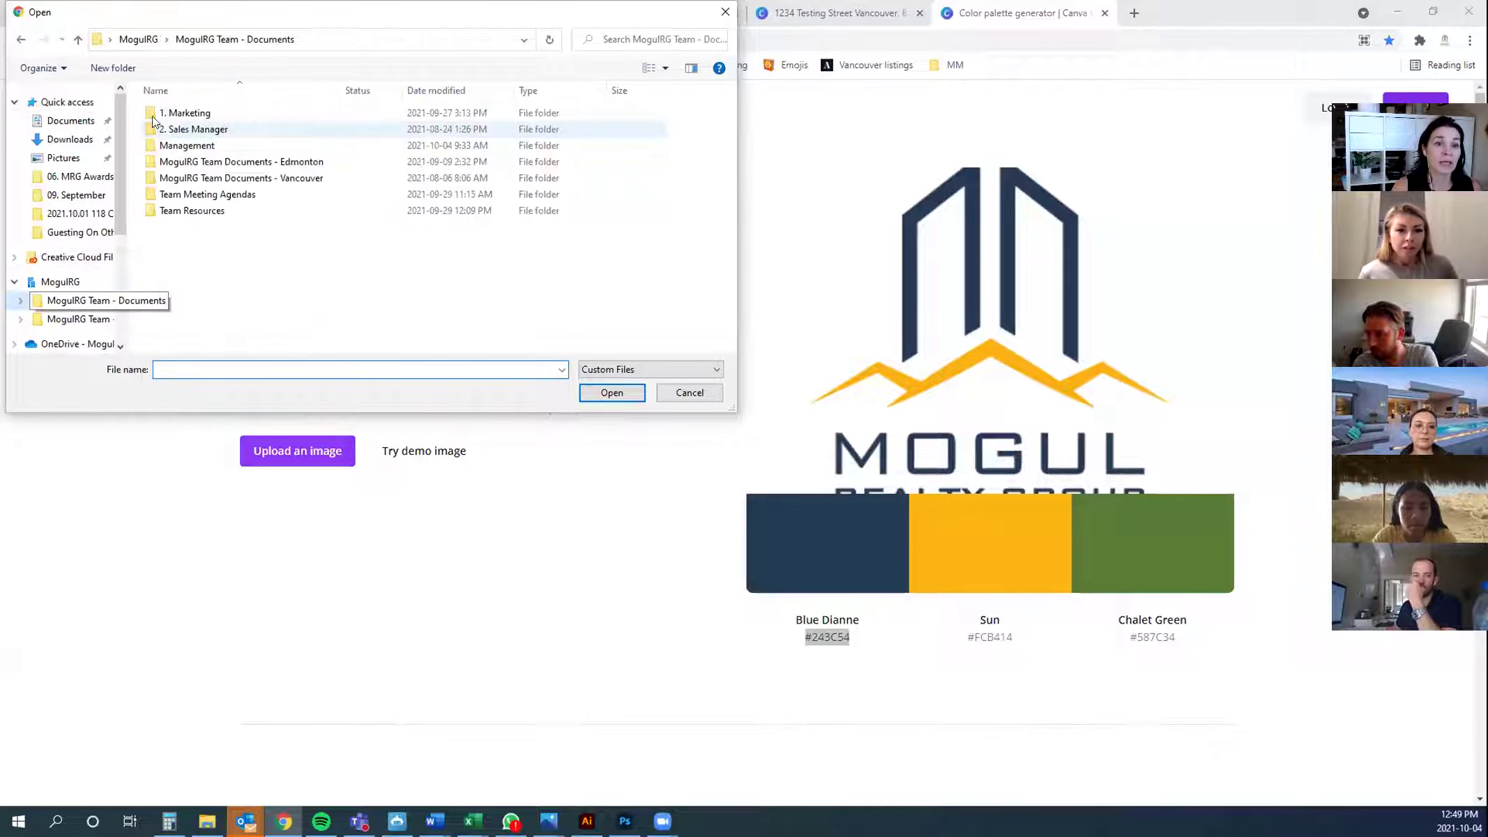
{"action": "double_click", "coordinate": [241, 110]}
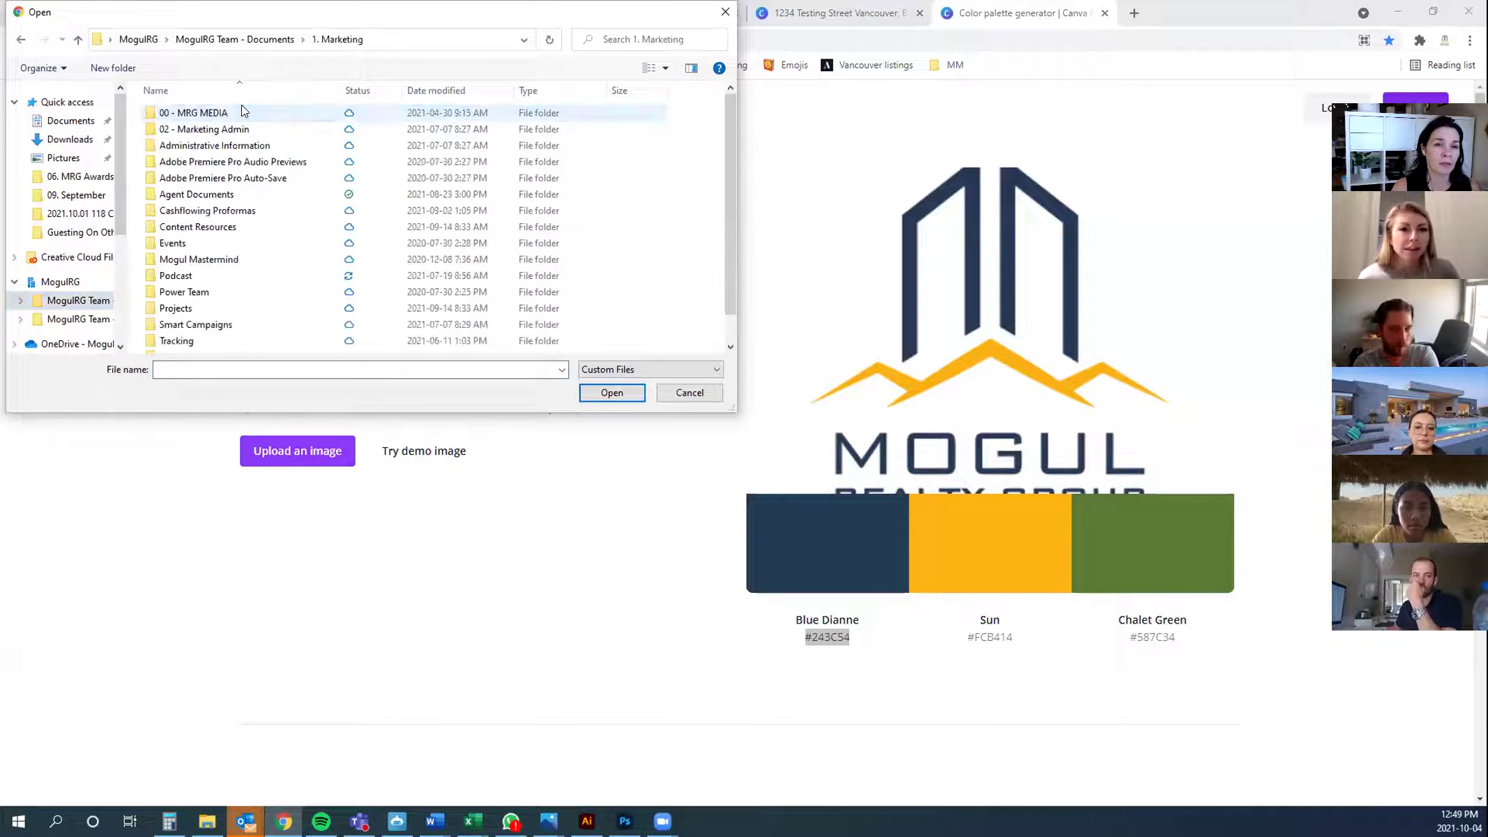
{"action": "left_click", "coordinate": [96, 308]}
{"action": "double_click", "coordinate": [230, 161]}
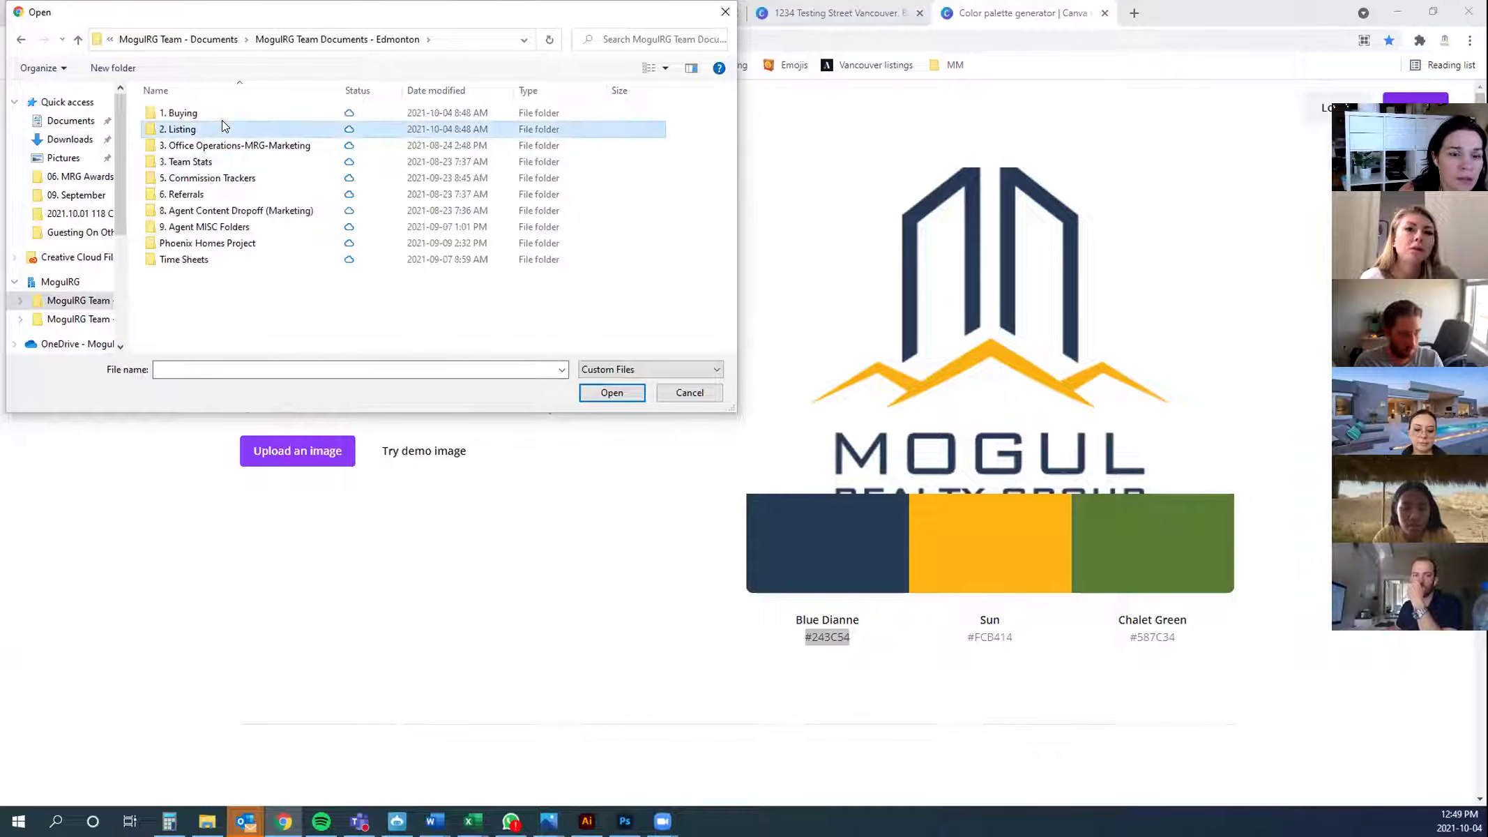
{"action": "double_click", "coordinate": [222, 123]}
{"action": "double_click", "coordinate": [218, 161]}
{"action": "left_click", "coordinate": [164, 129]}
{"action": "double_click", "coordinate": [193, 130]}
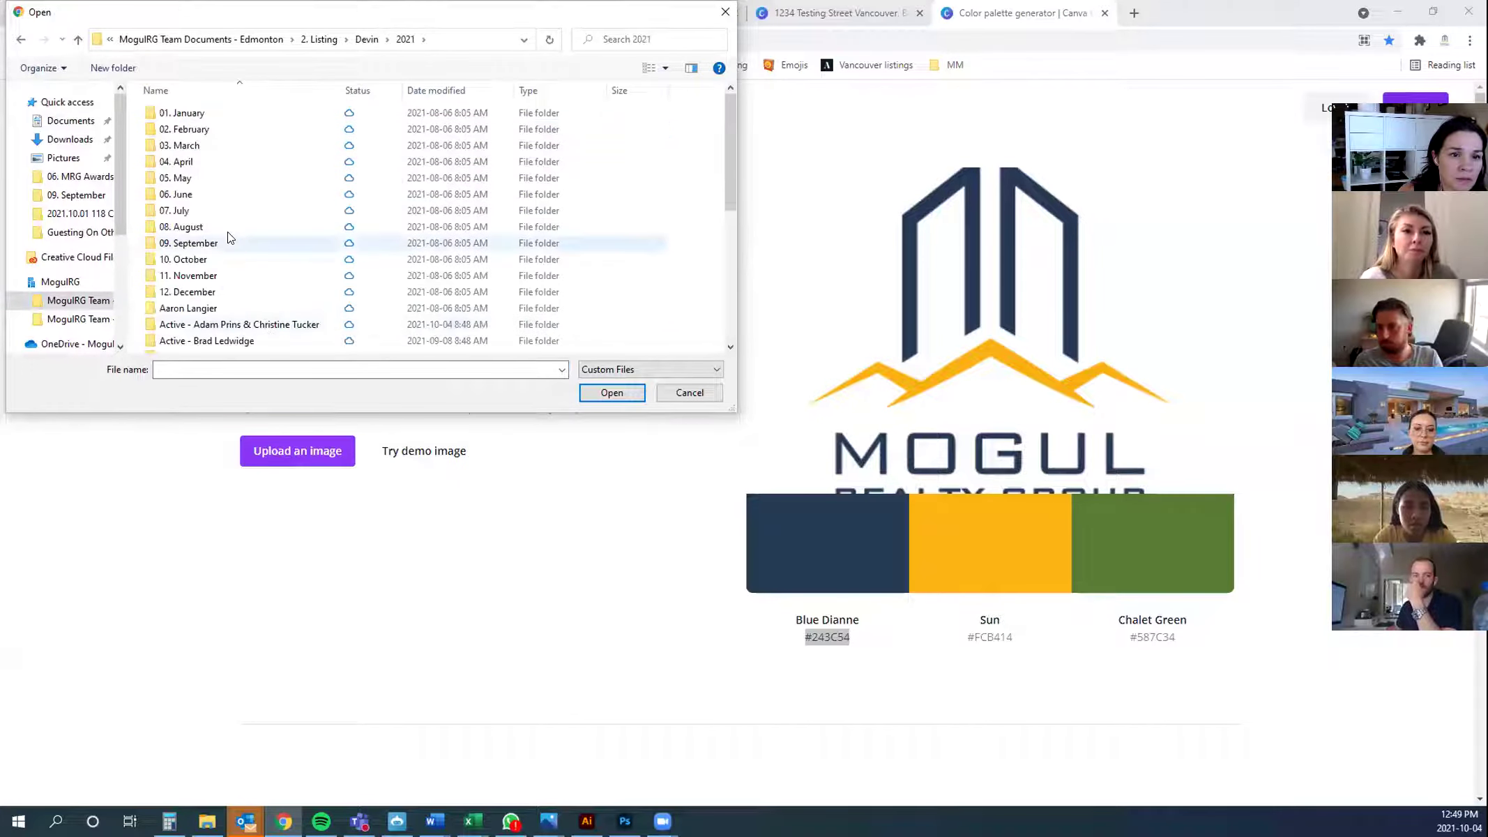
{"action": "double_click", "coordinate": [221, 259]}
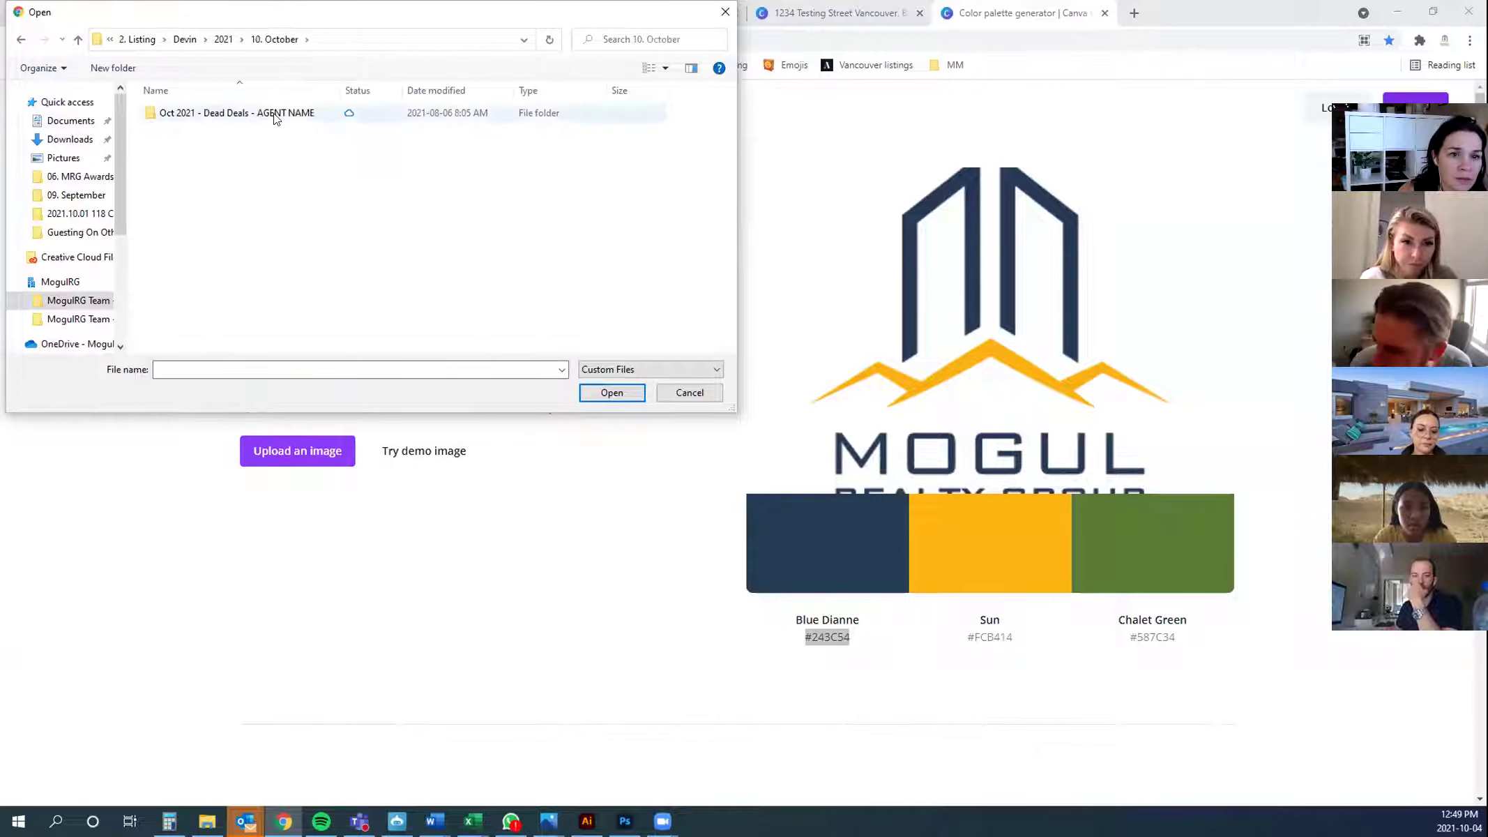
{"action": "left_click", "coordinate": [21, 39]}
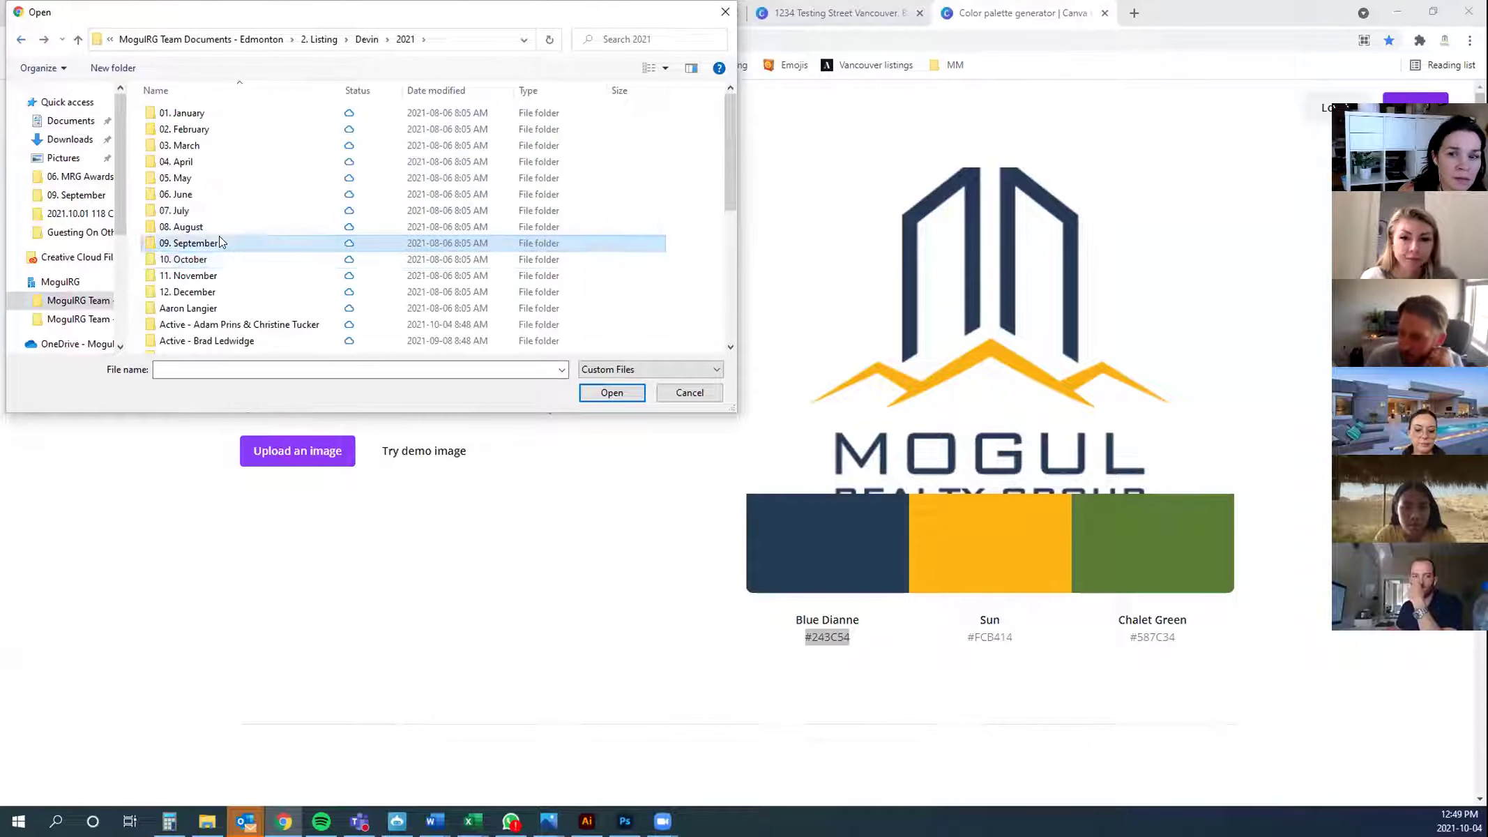
{"action": "double_click", "coordinate": [219, 236]}
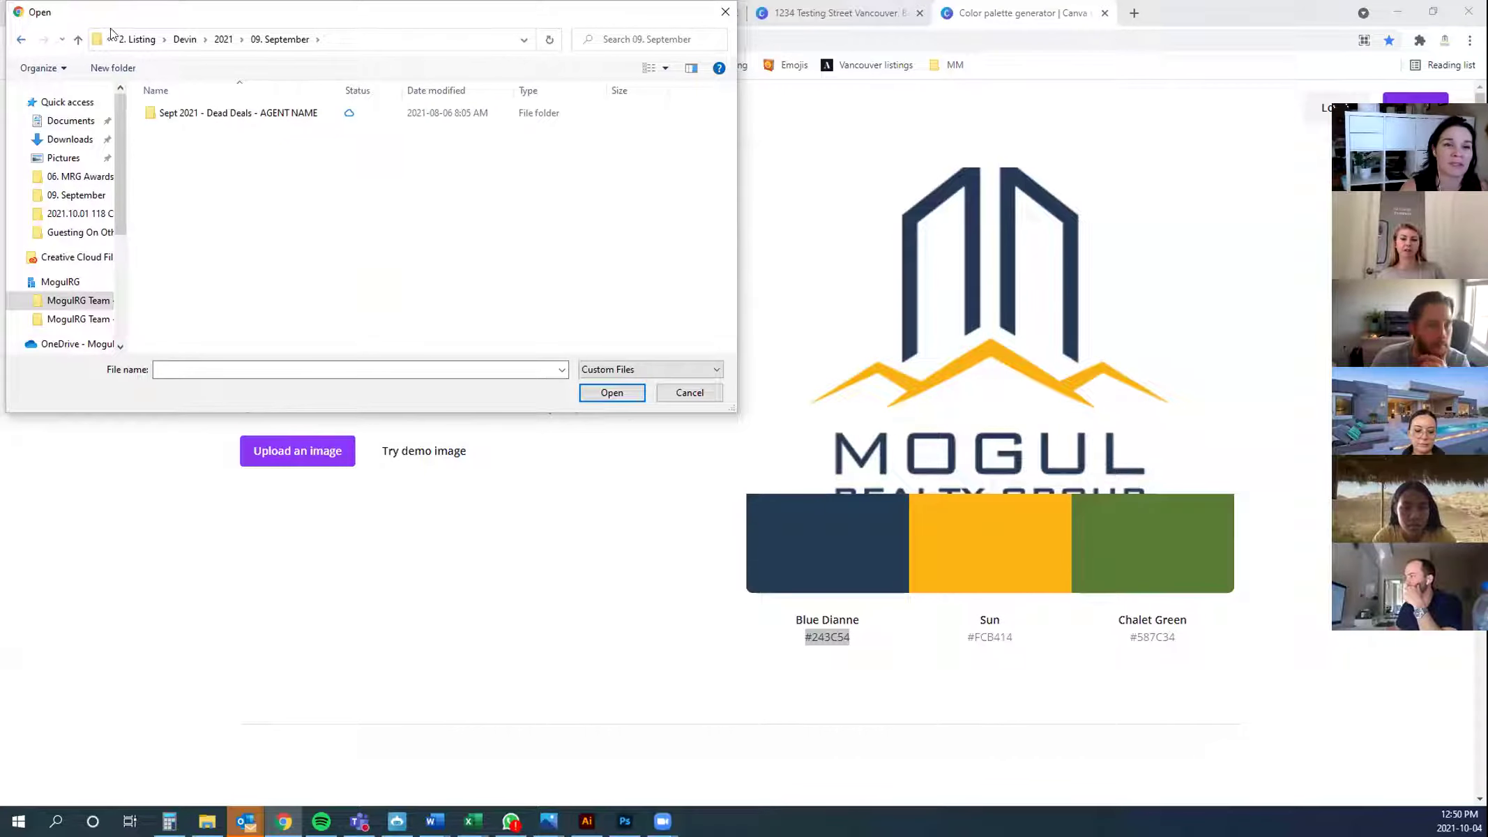
{"action": "left_click", "coordinate": [187, 40]}
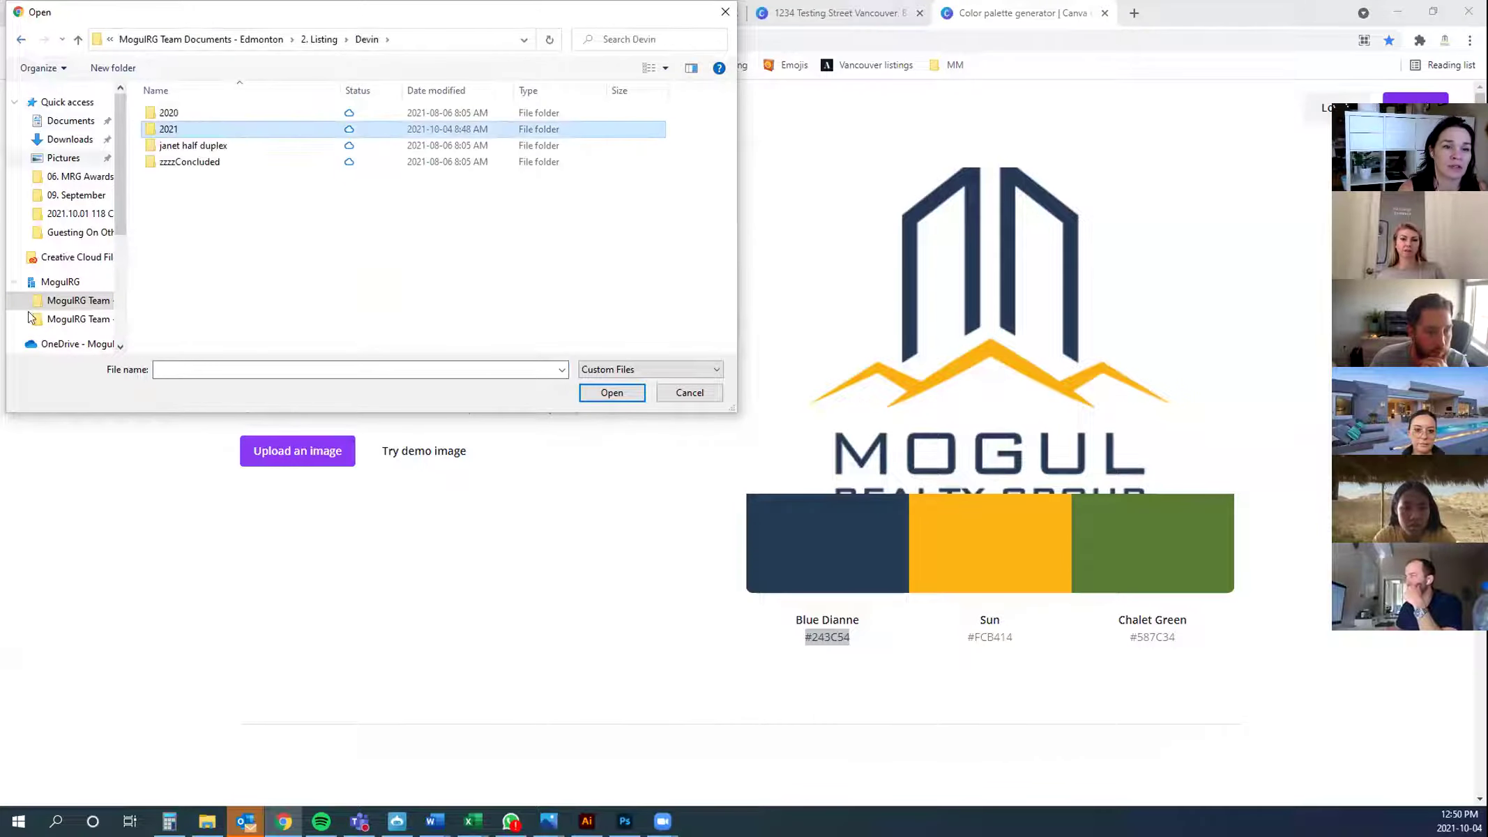
Upload the headshot of the man in the blue suit from Downloads to generate its colour palette
{"action": "left_click", "coordinate": [70, 139]}
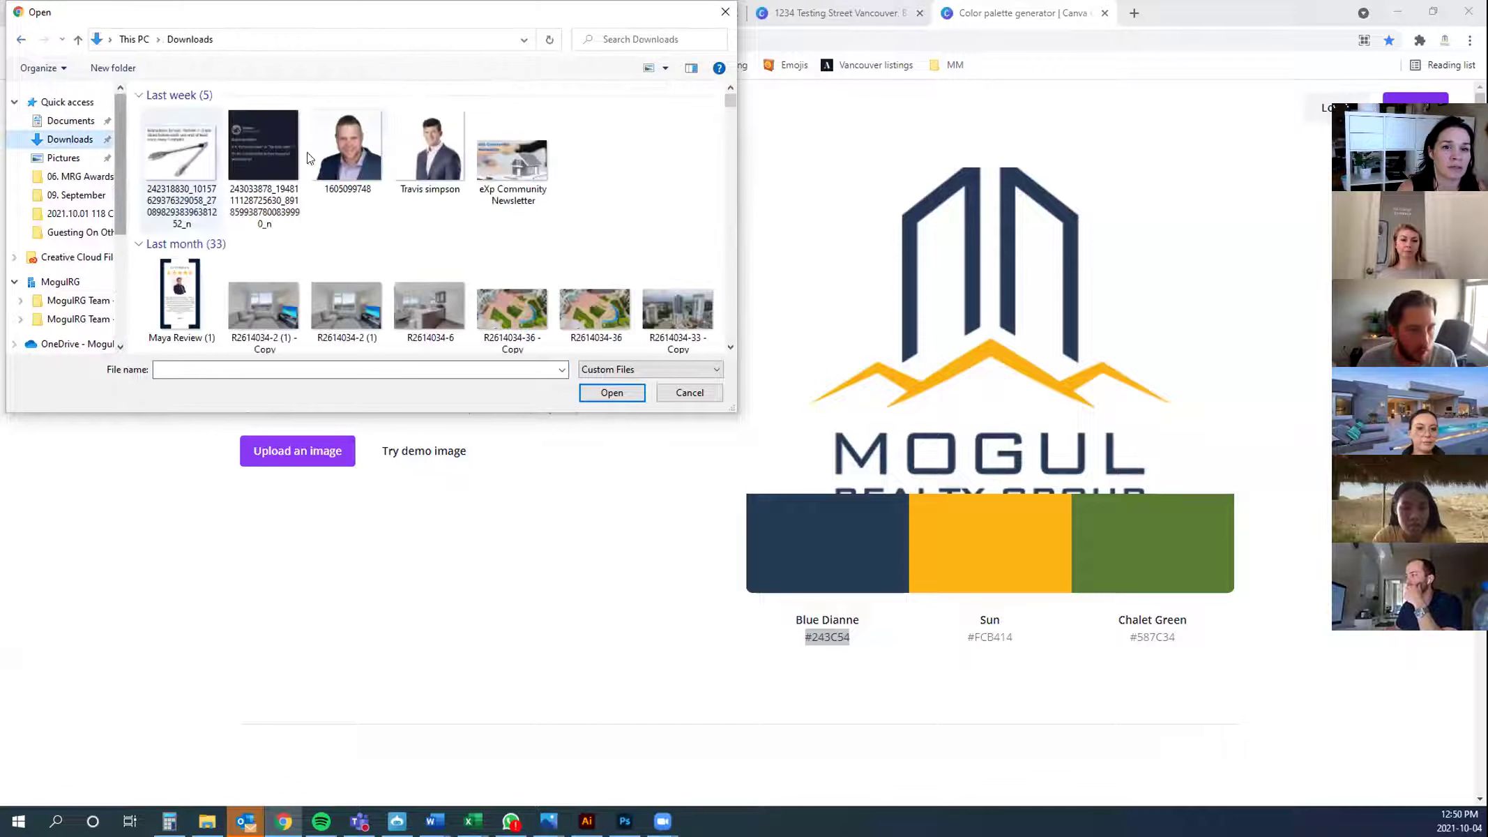
{"action": "left_click", "coordinate": [430, 149]}
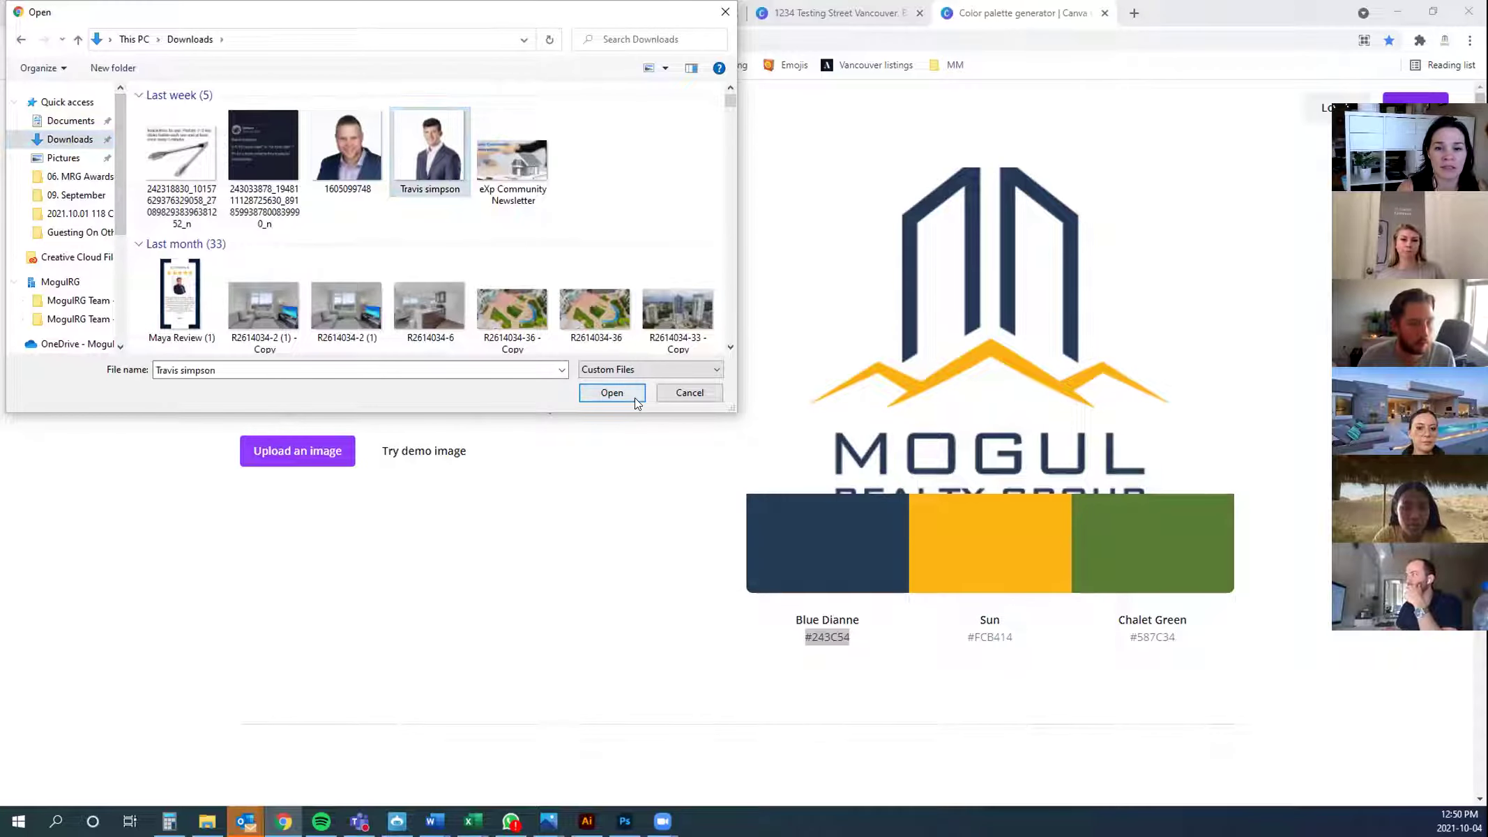
{"action": "left_click", "coordinate": [635, 396]}
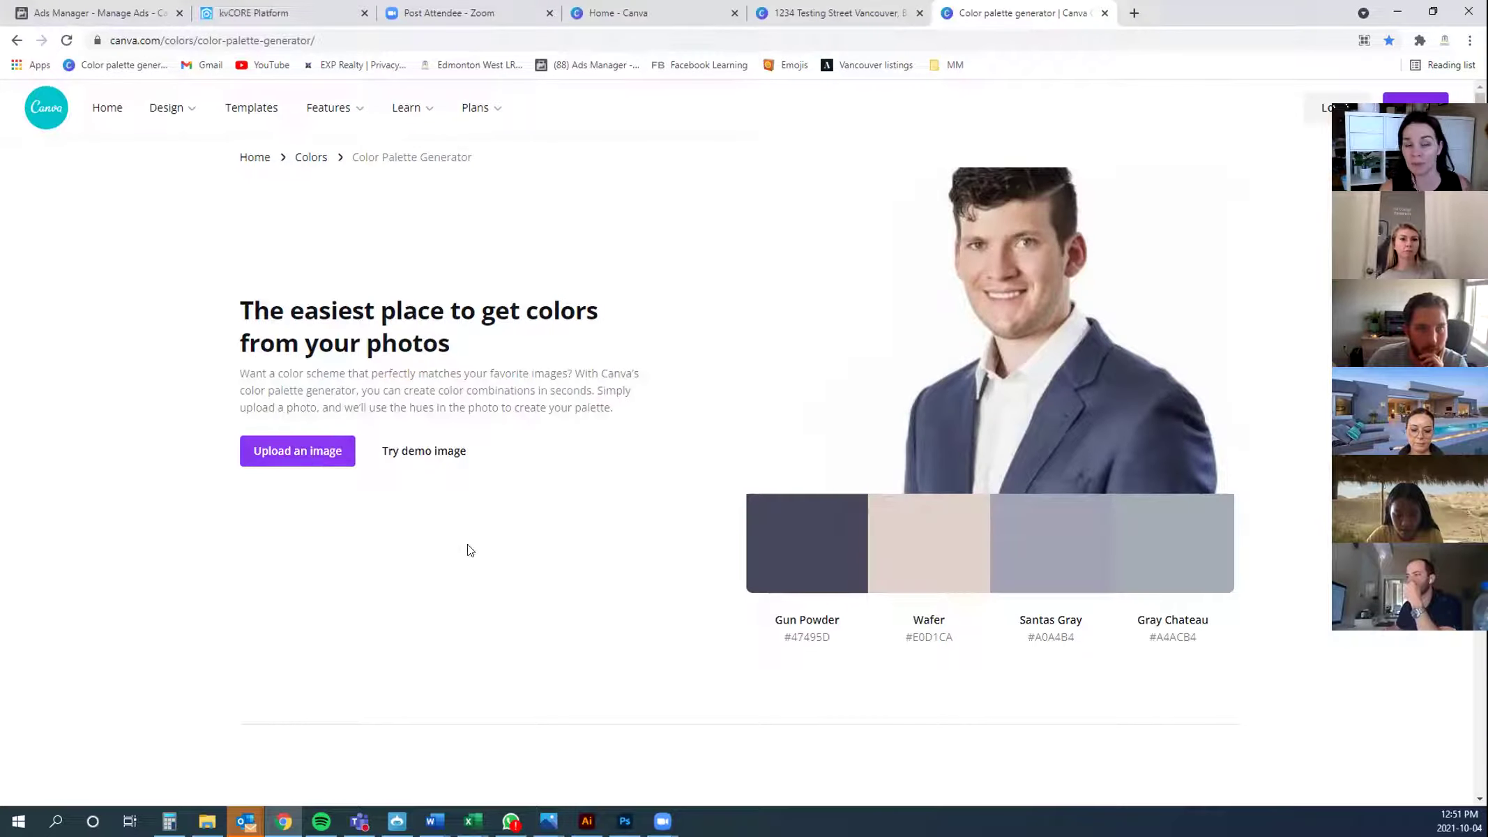
Return to the Facebook post design and search the photo library for "kitten"
{"action": "left_click", "coordinate": [833, 14]}
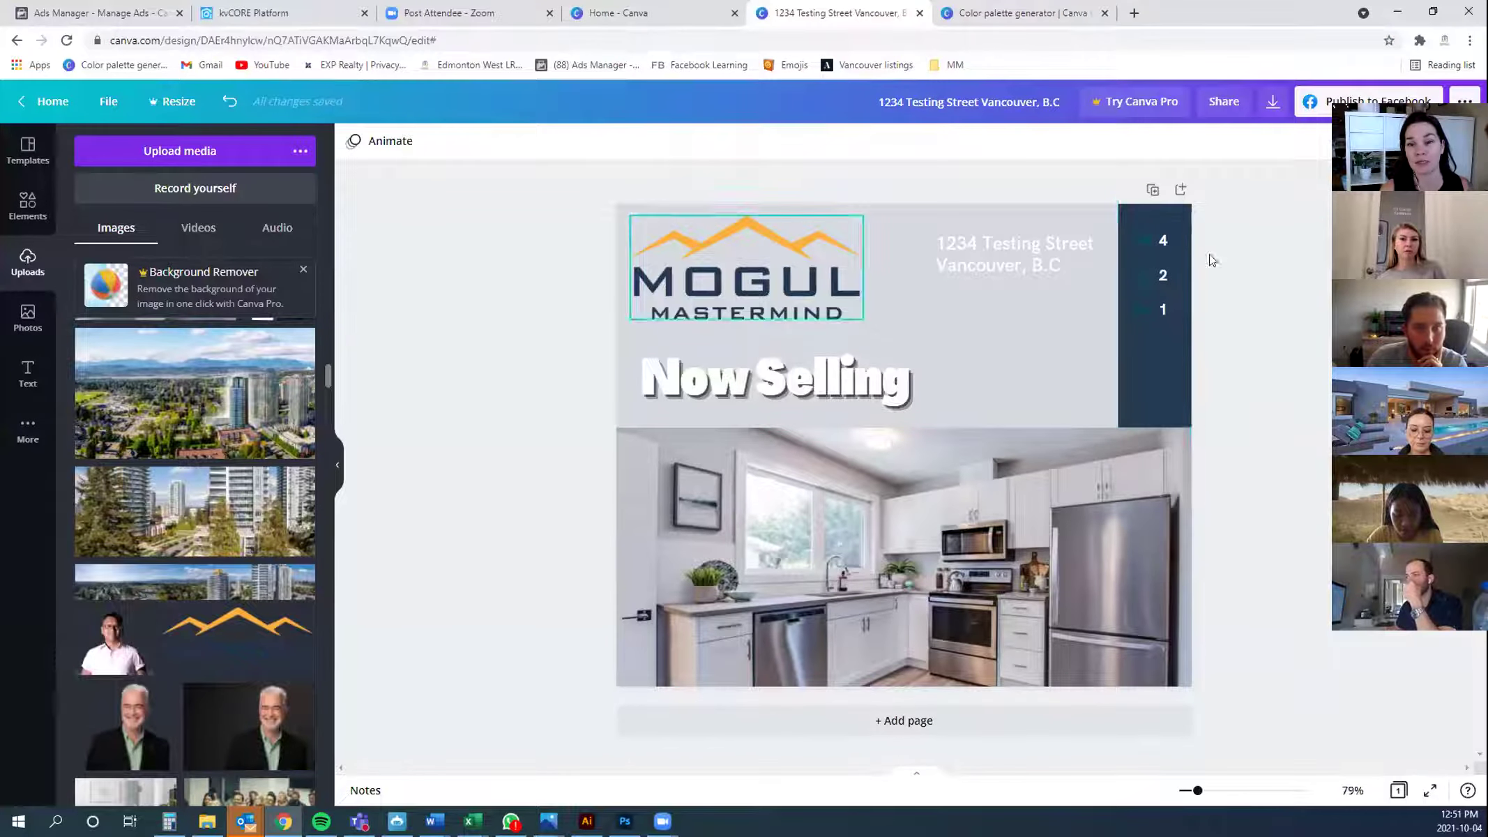
{"action": "left_click", "coordinate": [1071, 377]}
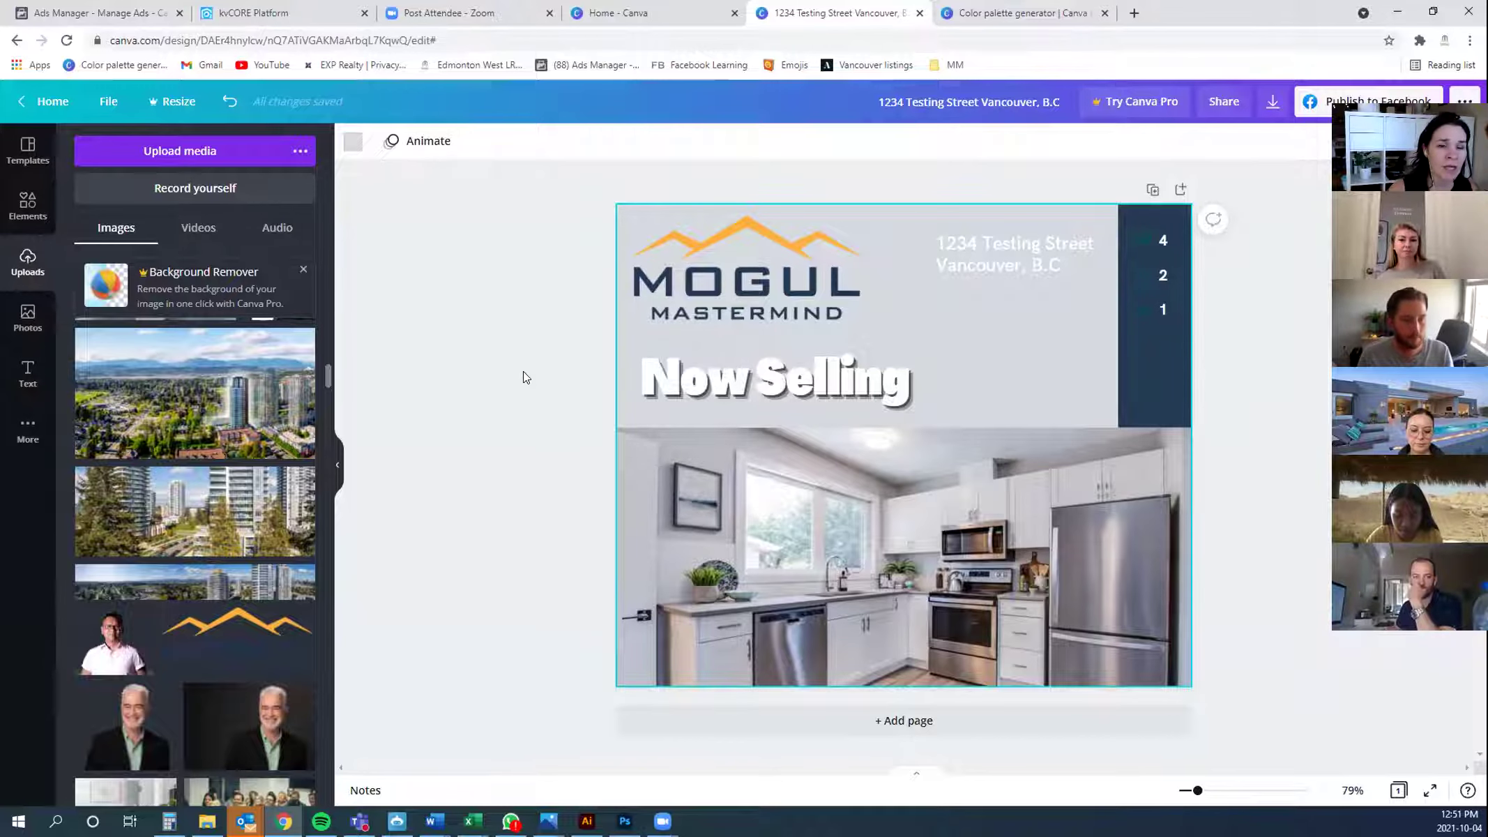
{"action": "left_click", "coordinate": [27, 219]}
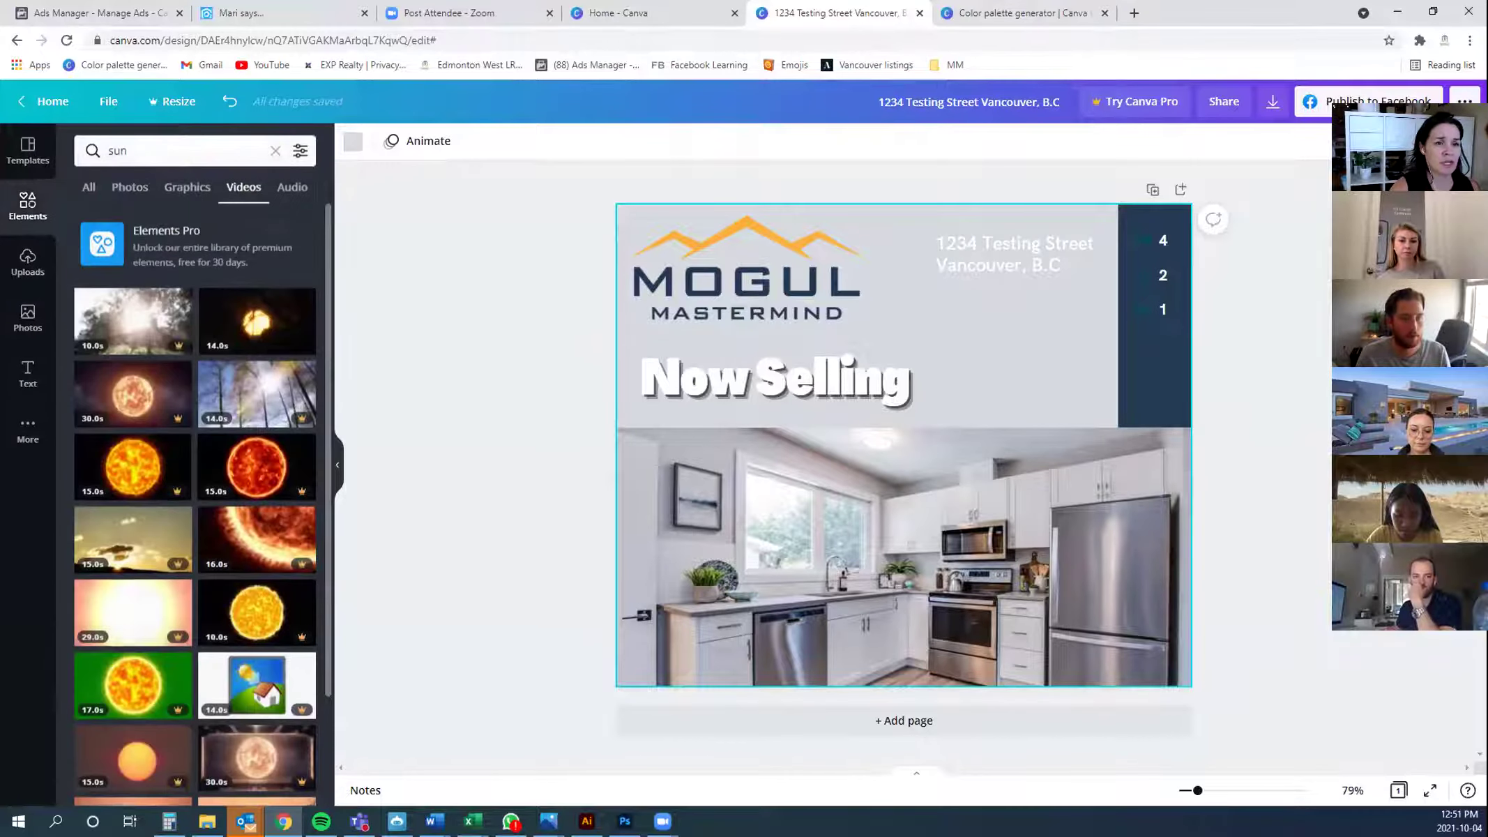
{"action": "left_click", "coordinate": [28, 319]}
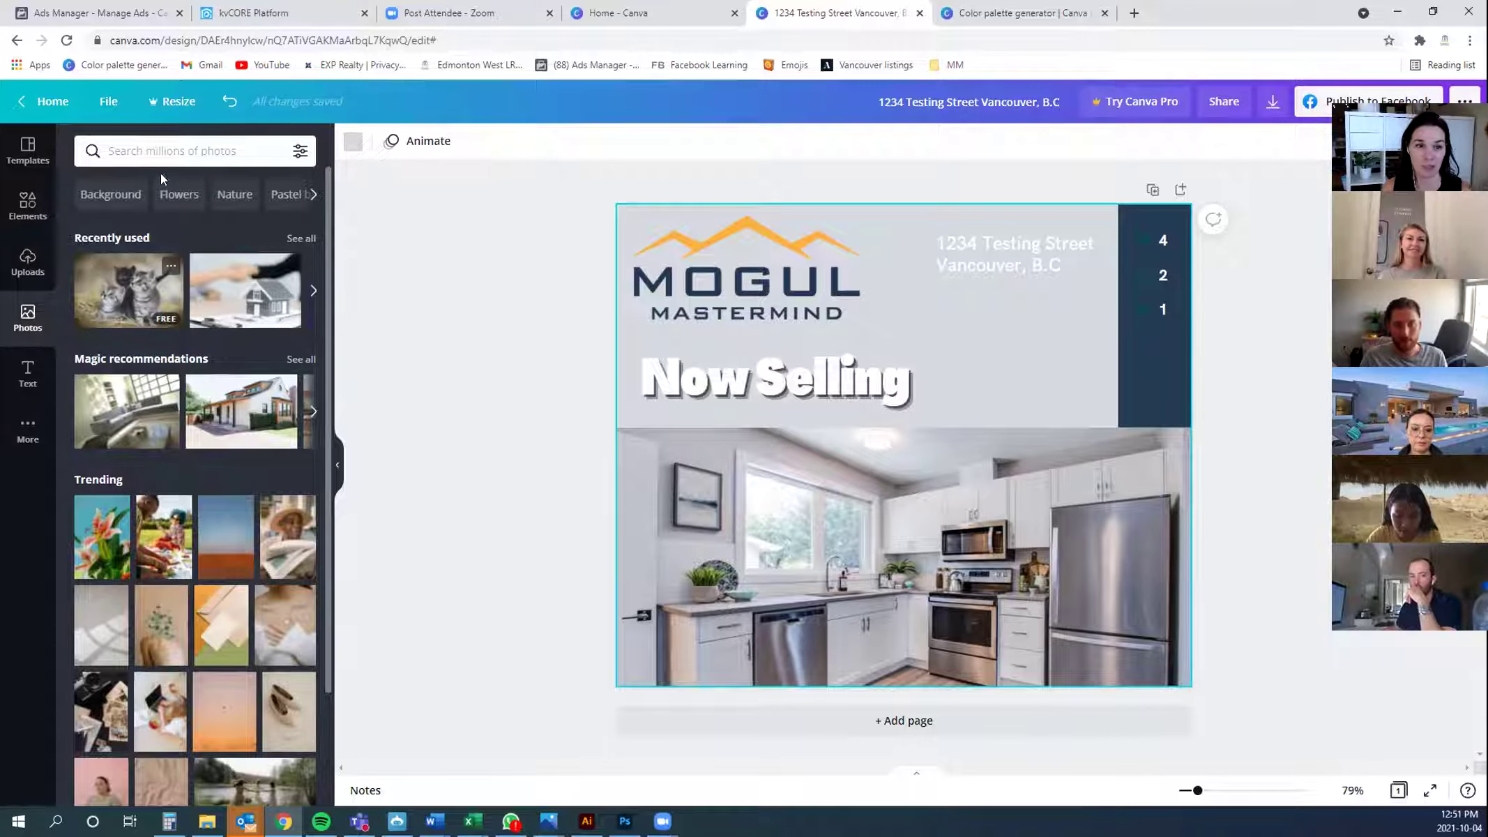
{"action": "left_click", "coordinate": [187, 156]}
{"action": "type", "text": "kitten"}
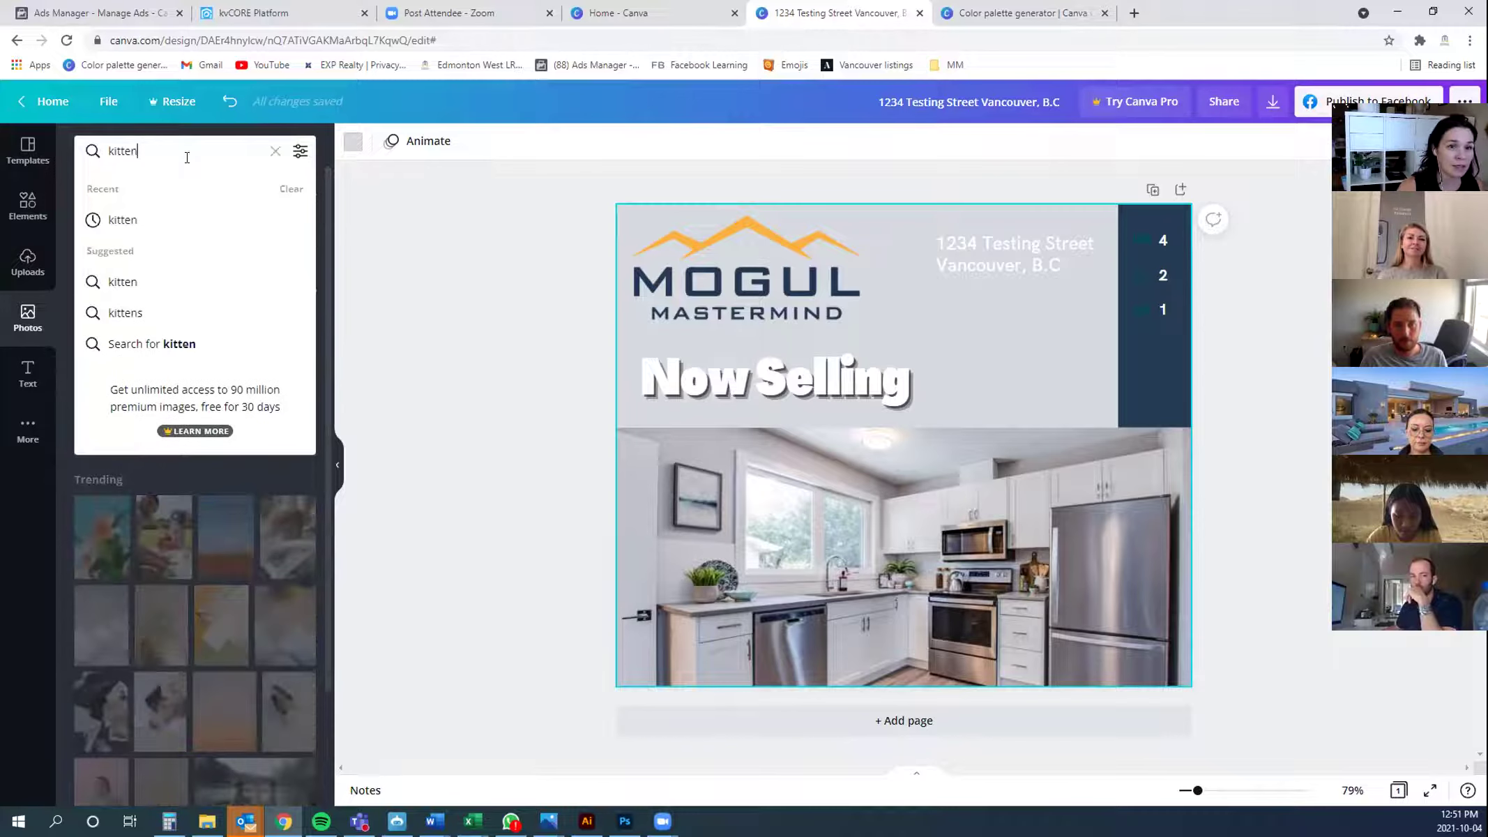
{"action": "left_click", "coordinate": [182, 215]}
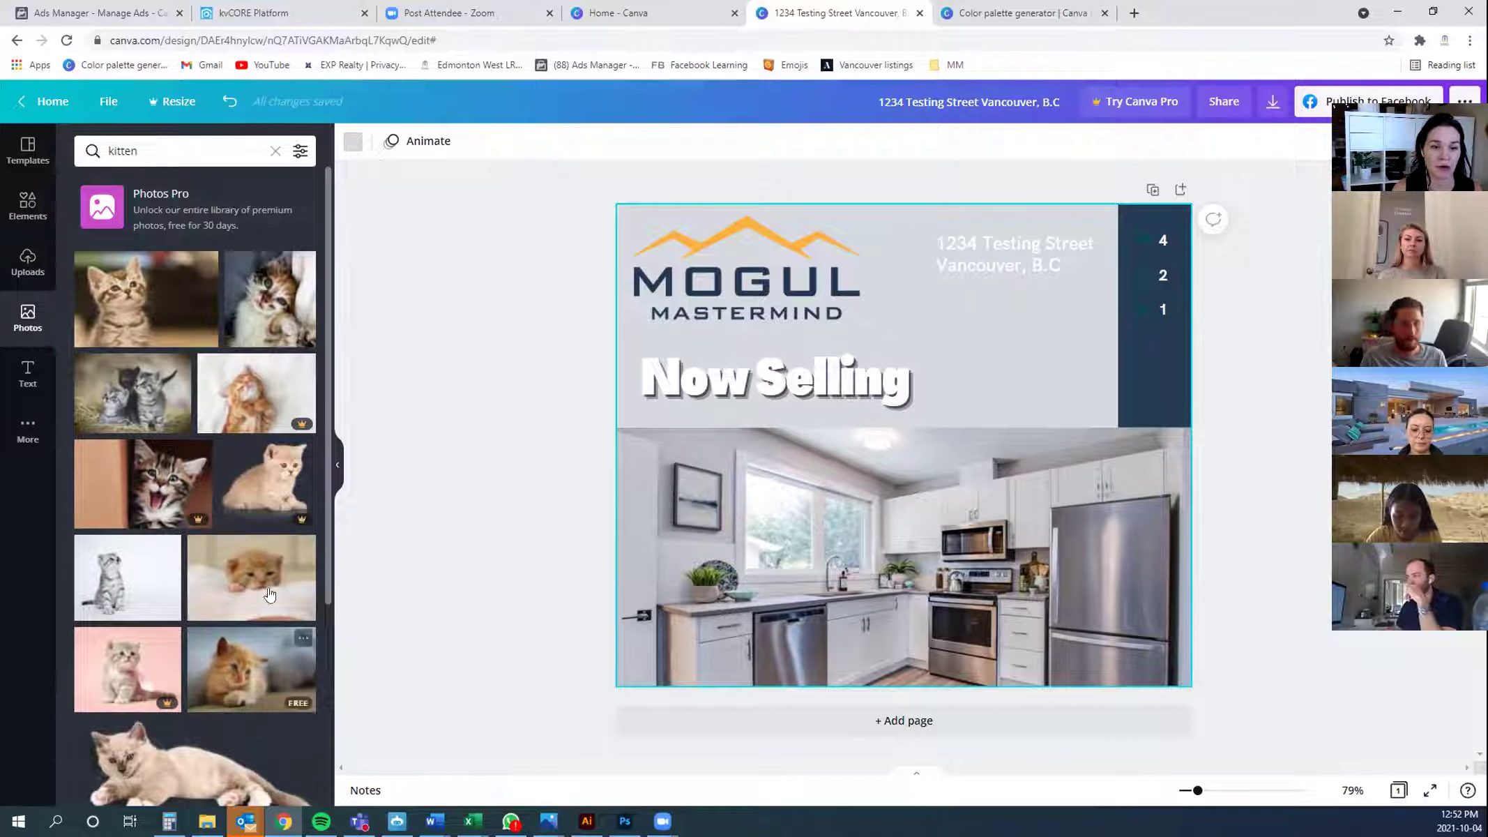
Replace the kitchen photo in the post's lower half with the free photo of a grey striped kitten on white
{"action": "left_click", "coordinate": [110, 580]}
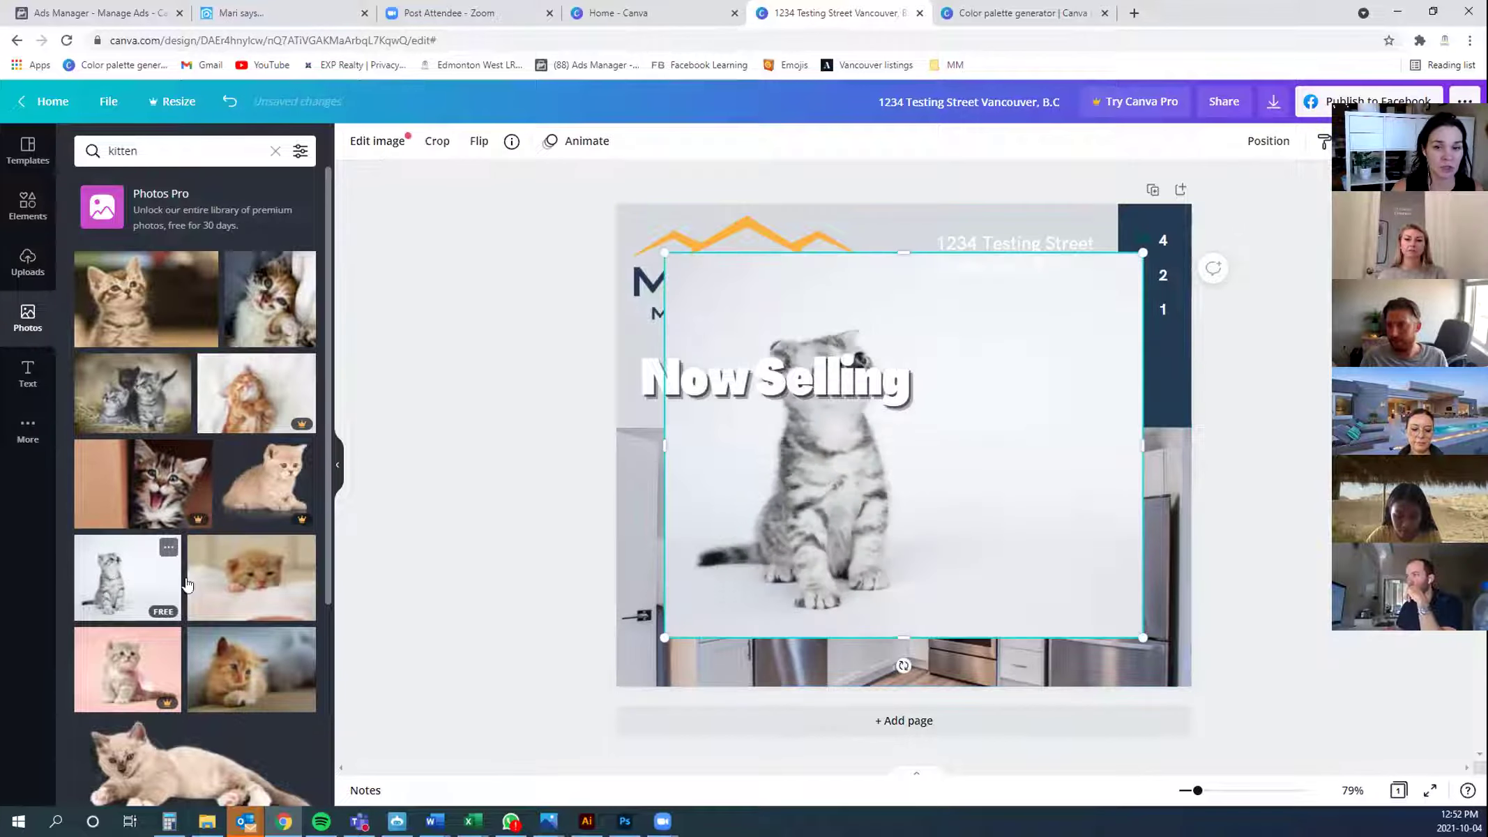
{"action": "key", "text": "Delete"}
{"action": "left_click_drag", "start_coordinate": [173, 536], "coordinate": [641, 563]}
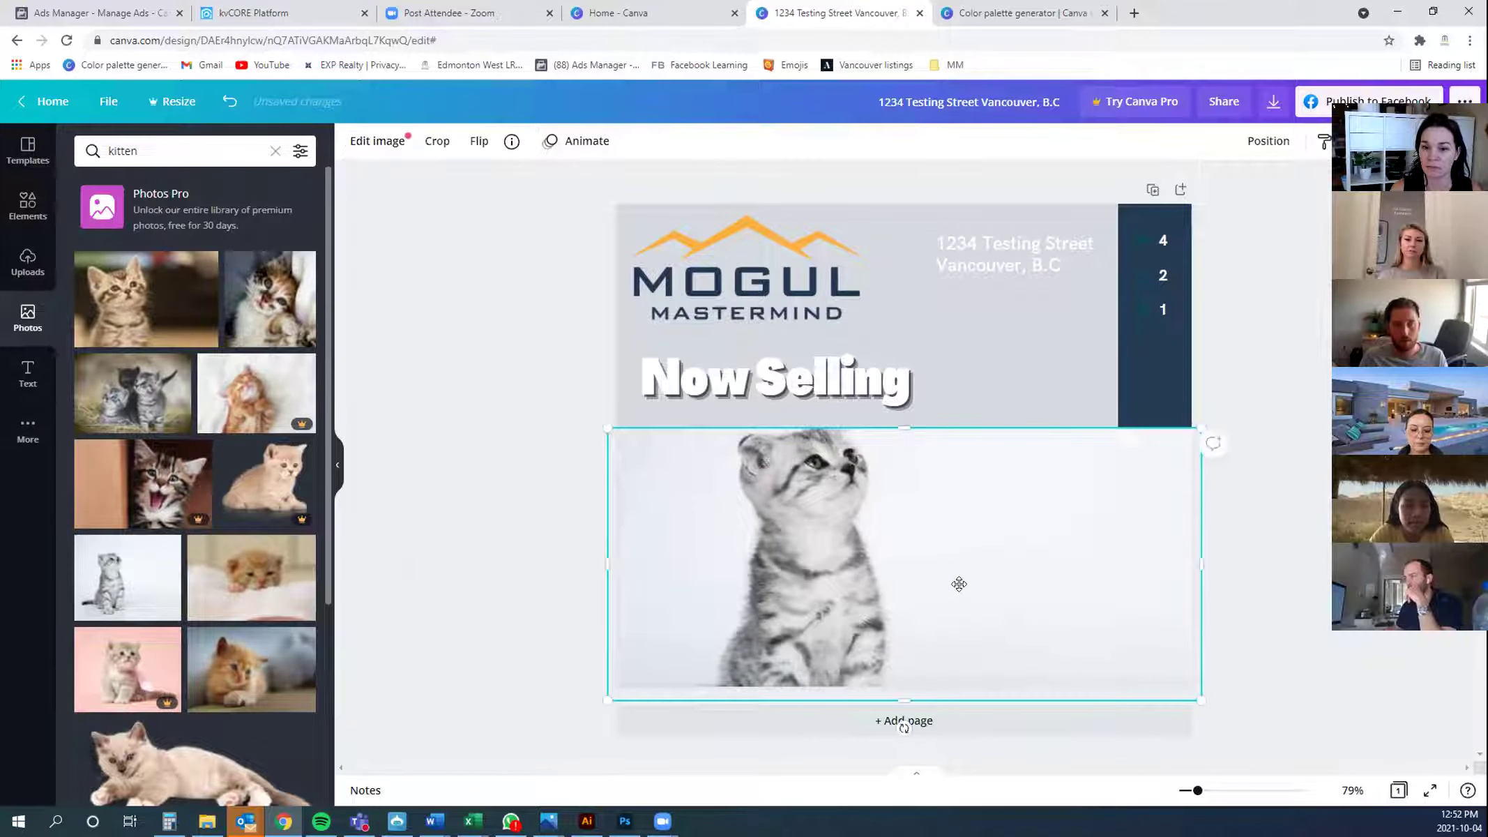
{"action": "double_click", "coordinate": [957, 615]}
{"action": "left_click", "coordinate": [503, 511]}
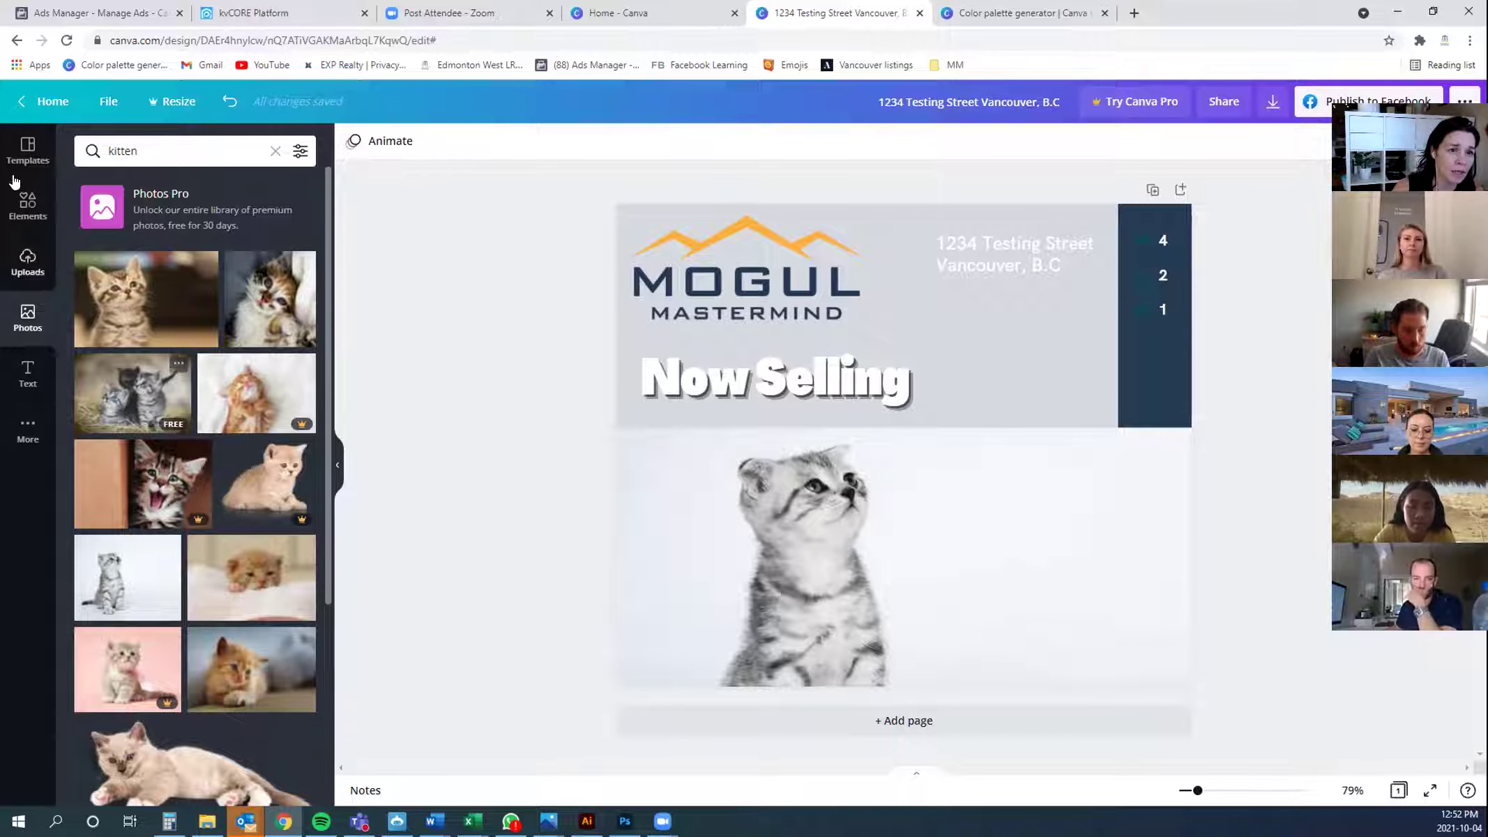
{"action": "left_click", "coordinate": [28, 428]}
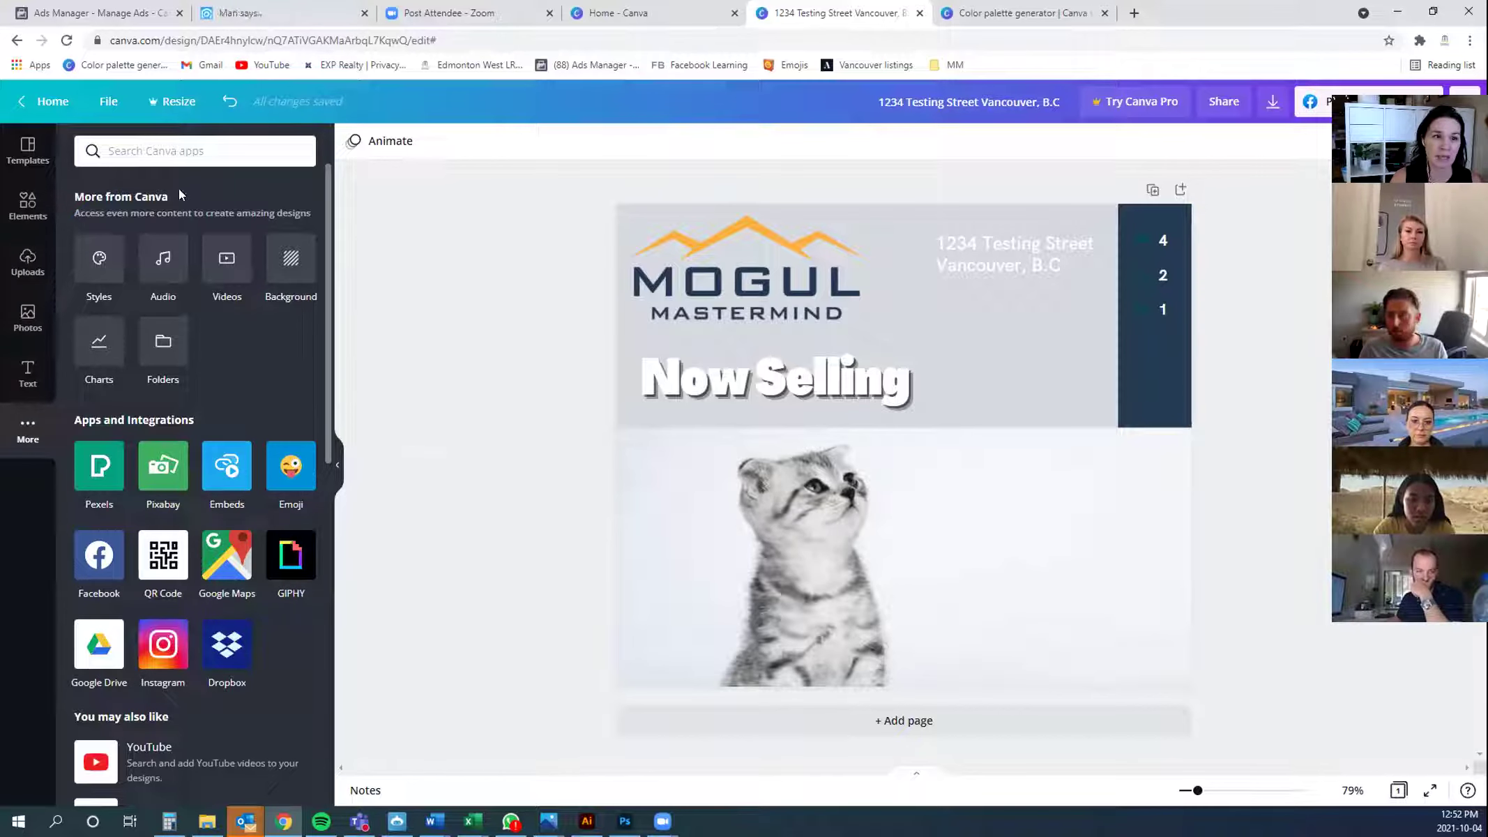
{"action": "left_click", "coordinate": [23, 169]}
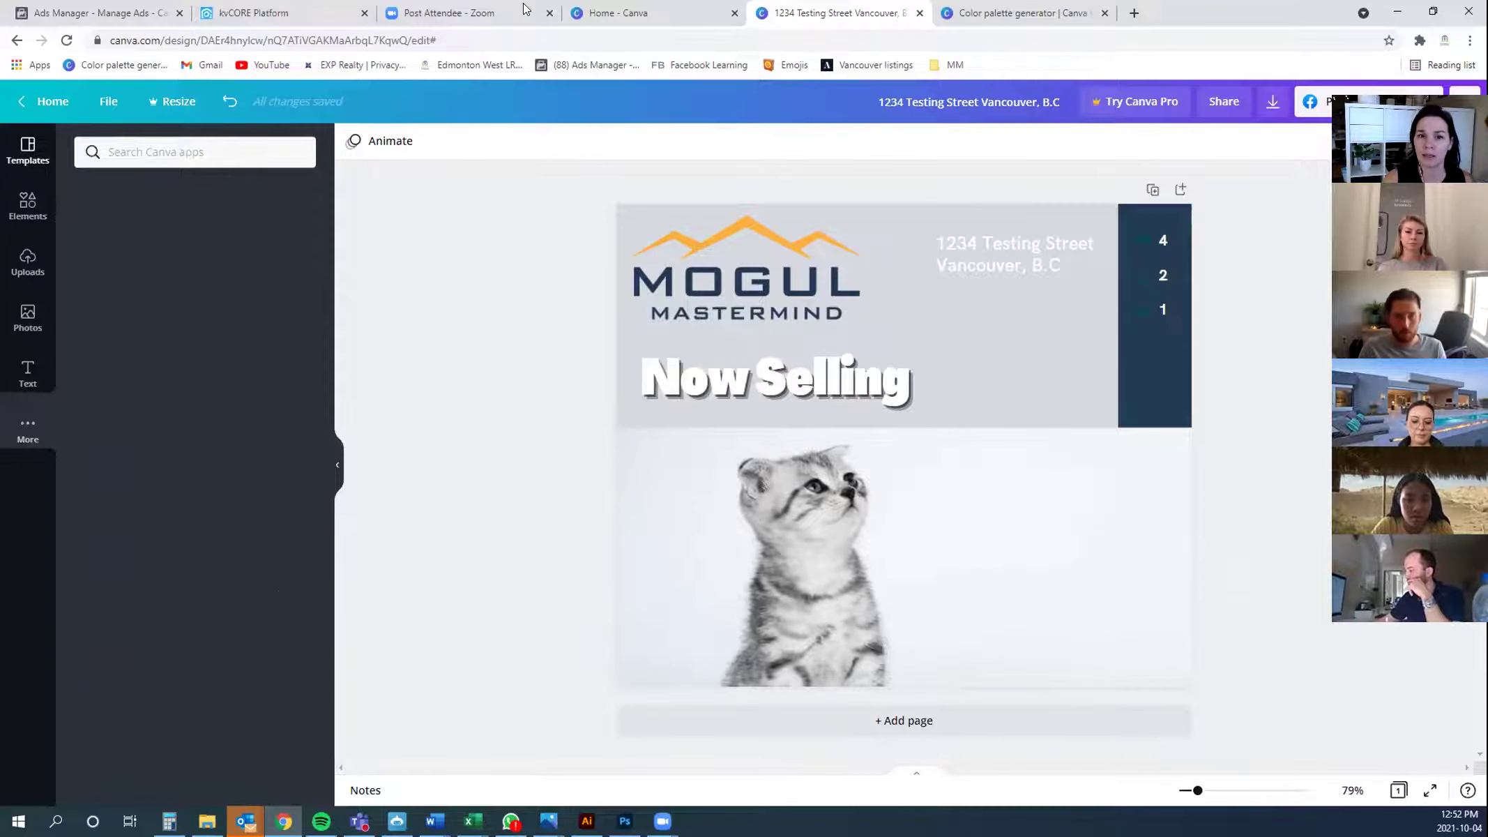
Go back to the Canva home page, search the design types for "instag" and create a blank Instagram Story
{"action": "left_click", "coordinate": [617, 13]}
{"action": "double_click", "coordinate": [1157, 147]}
{"action": "key", "text": "BackSpace"}
{"action": "type", "text": "instag"}
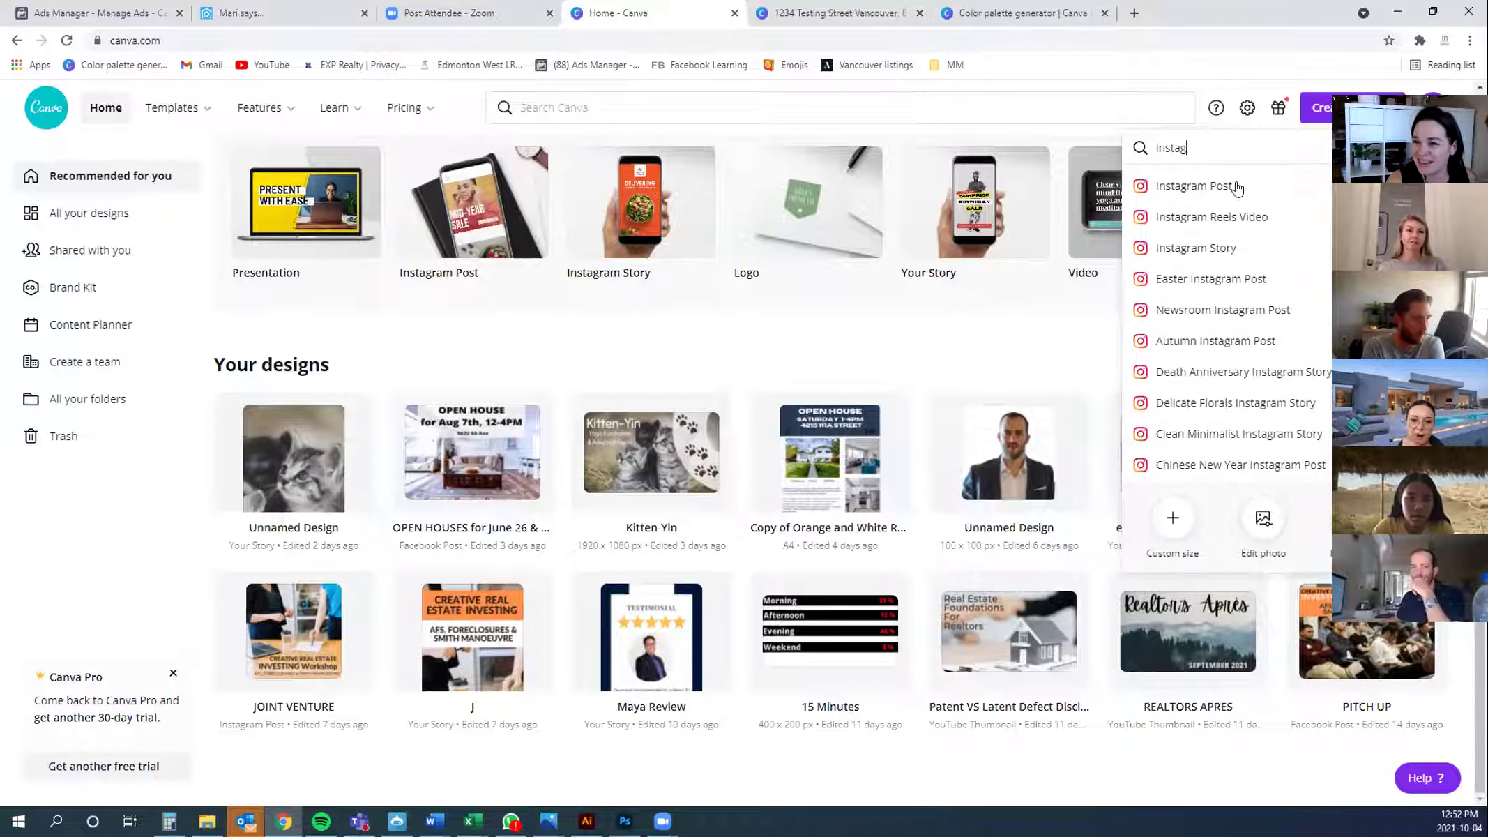
{"action": "left_click", "coordinate": [1226, 248]}
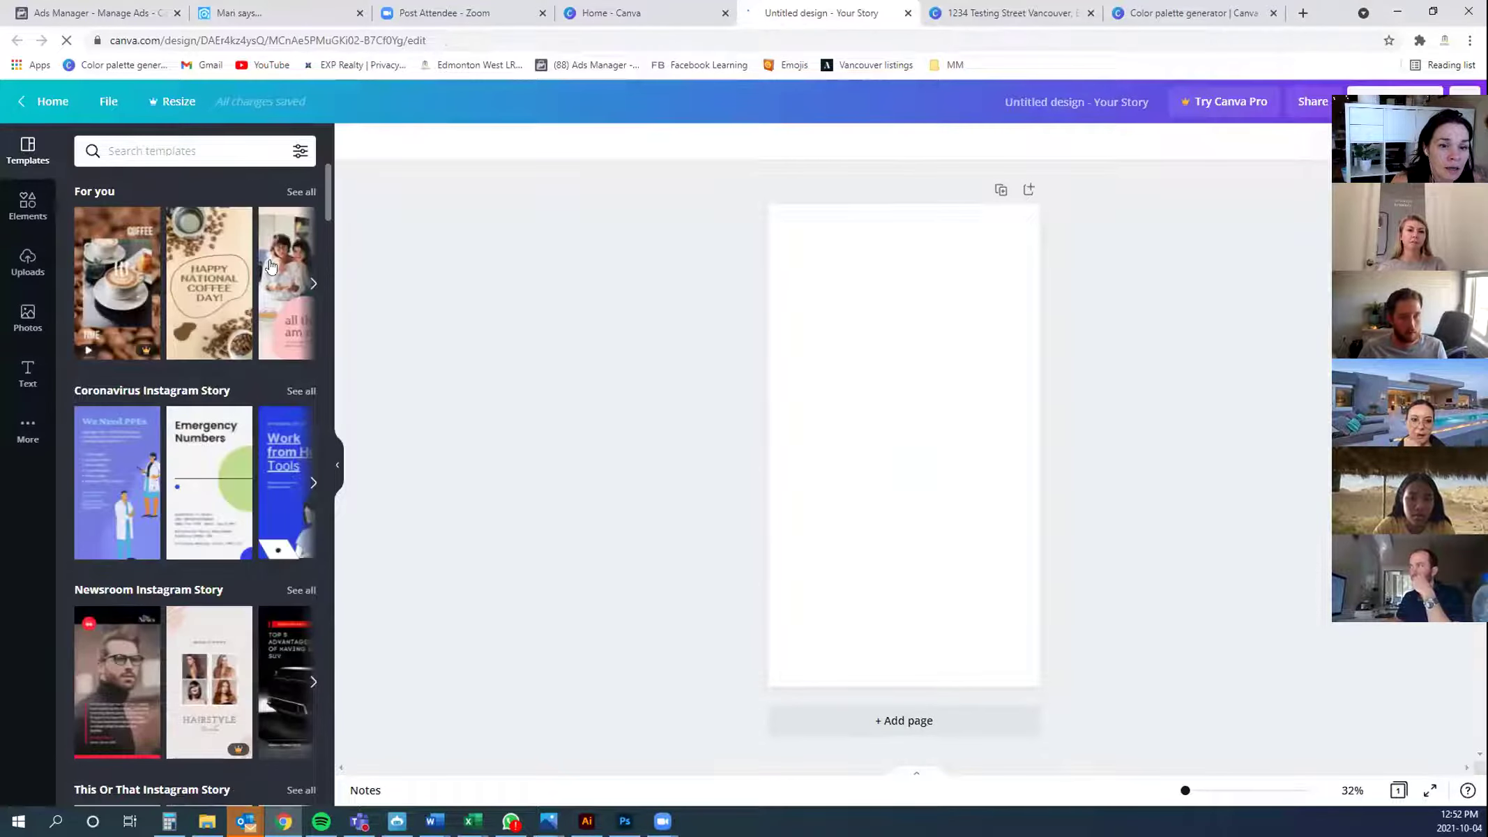
Apply the free "This or That" Bingo Instagram Story template and select the word "OUT" in its first list of preferences
{"action": "scroll", "coordinate": [213, 481], "scroll_direction": "down", "scroll_amount": 12}
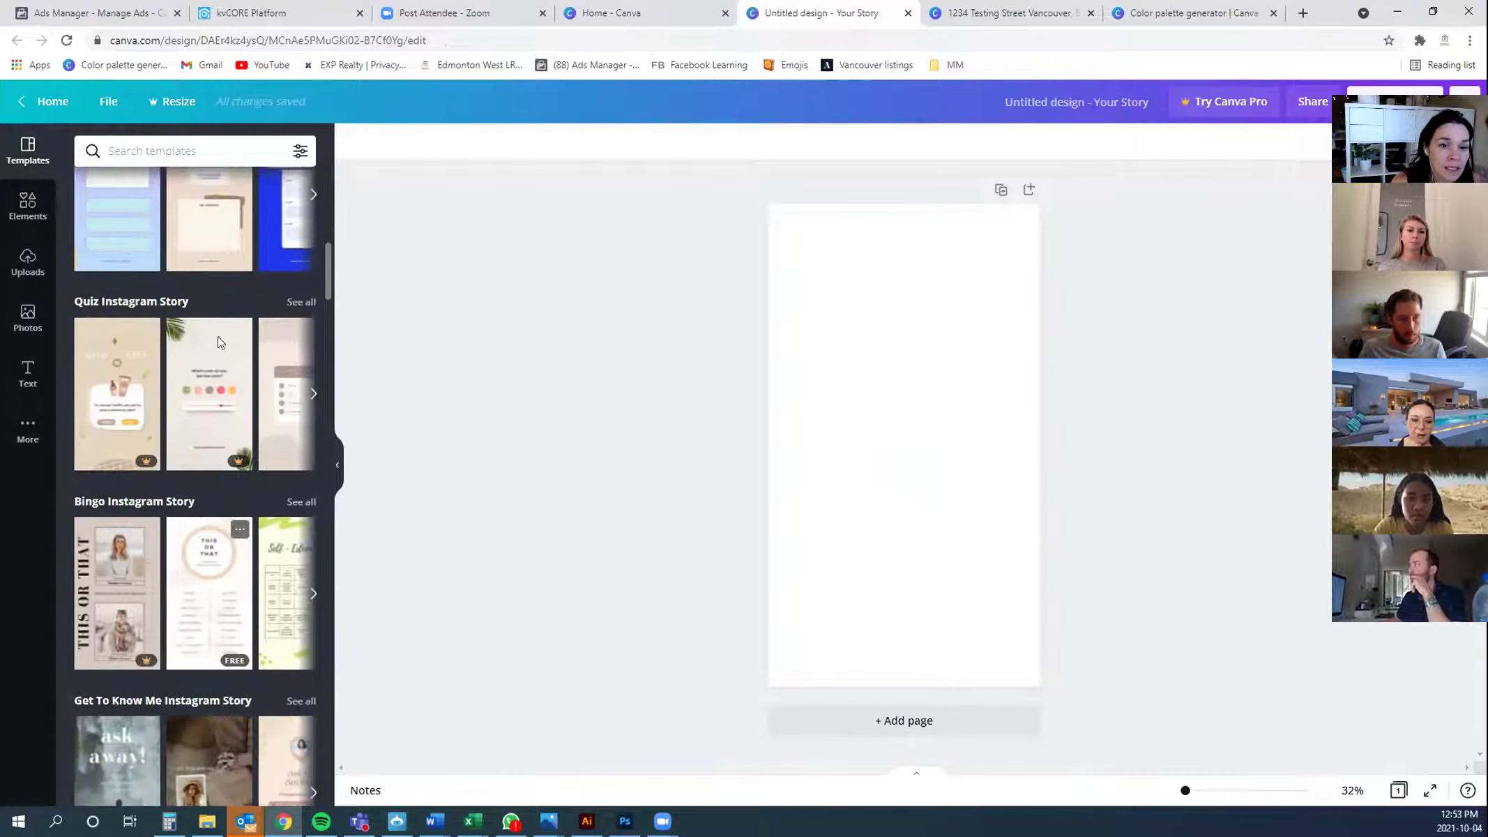
{"action": "scroll", "coordinate": [218, 341], "scroll_direction": "up", "scroll_amount": 1}
{"action": "scroll", "coordinate": [213, 490], "scroll_direction": "down", "scroll_amount": 3}
{"action": "left_click", "coordinate": [214, 490]}
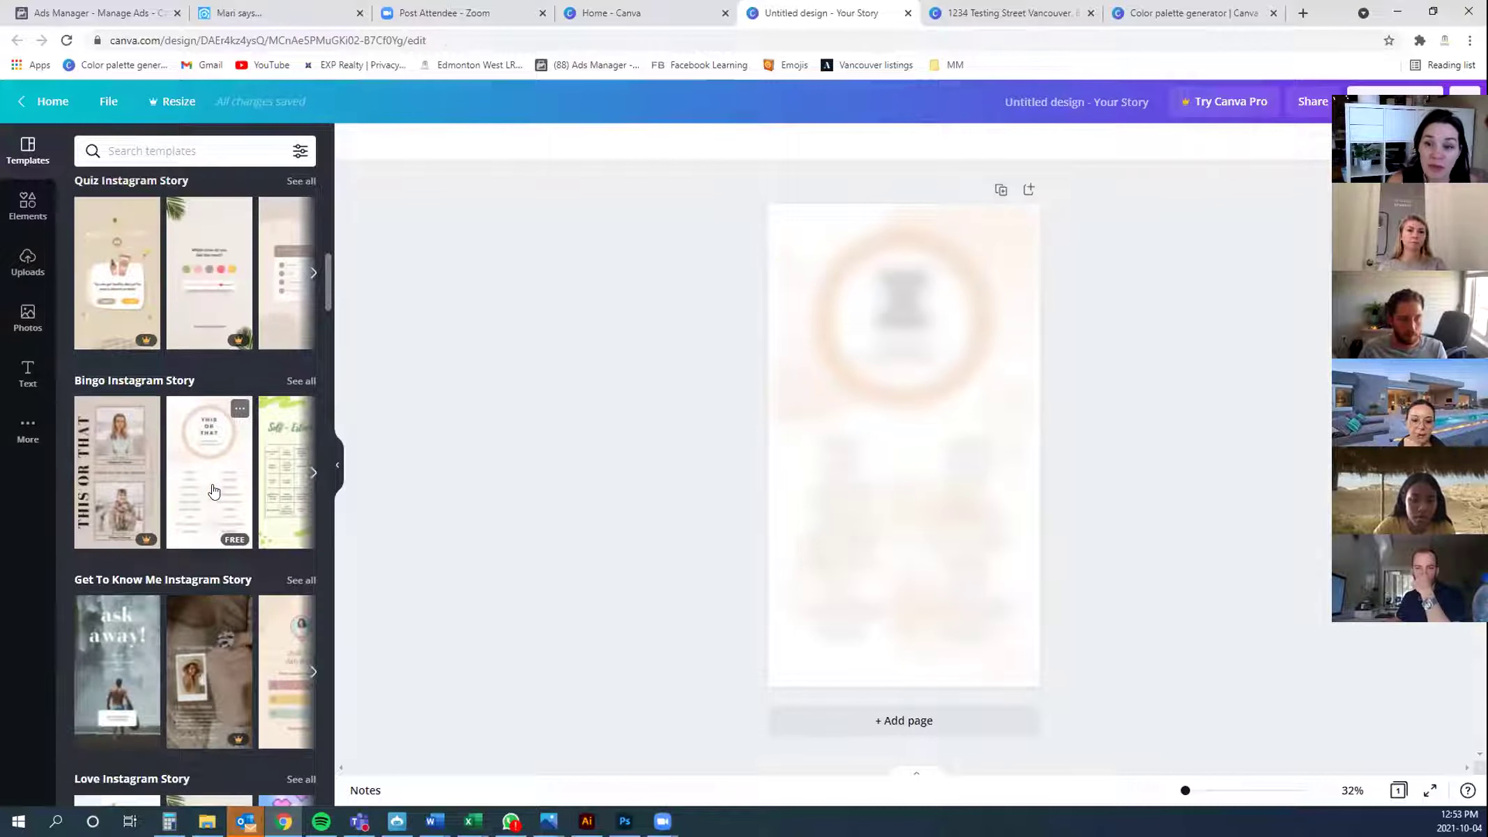
{"action": "left_click", "coordinate": [857, 492]}
{"action": "double_click", "coordinate": [856, 492]}
{"action": "double_click", "coordinate": [859, 492]}
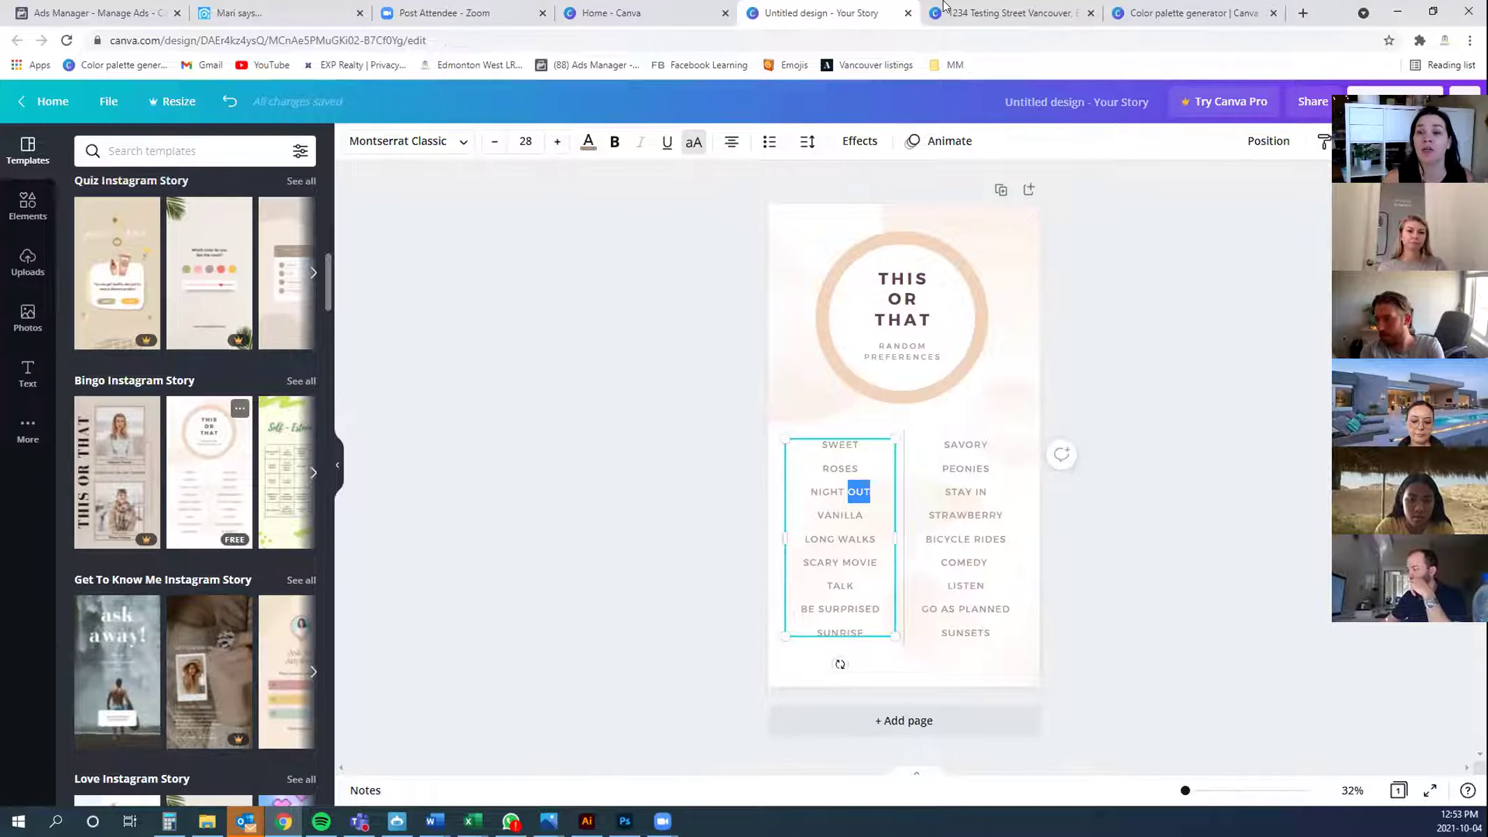
Return to the 1234 Testing Street Facebook post and download it as a PDF Standard file
{"action": "left_click", "coordinate": [982, 10]}
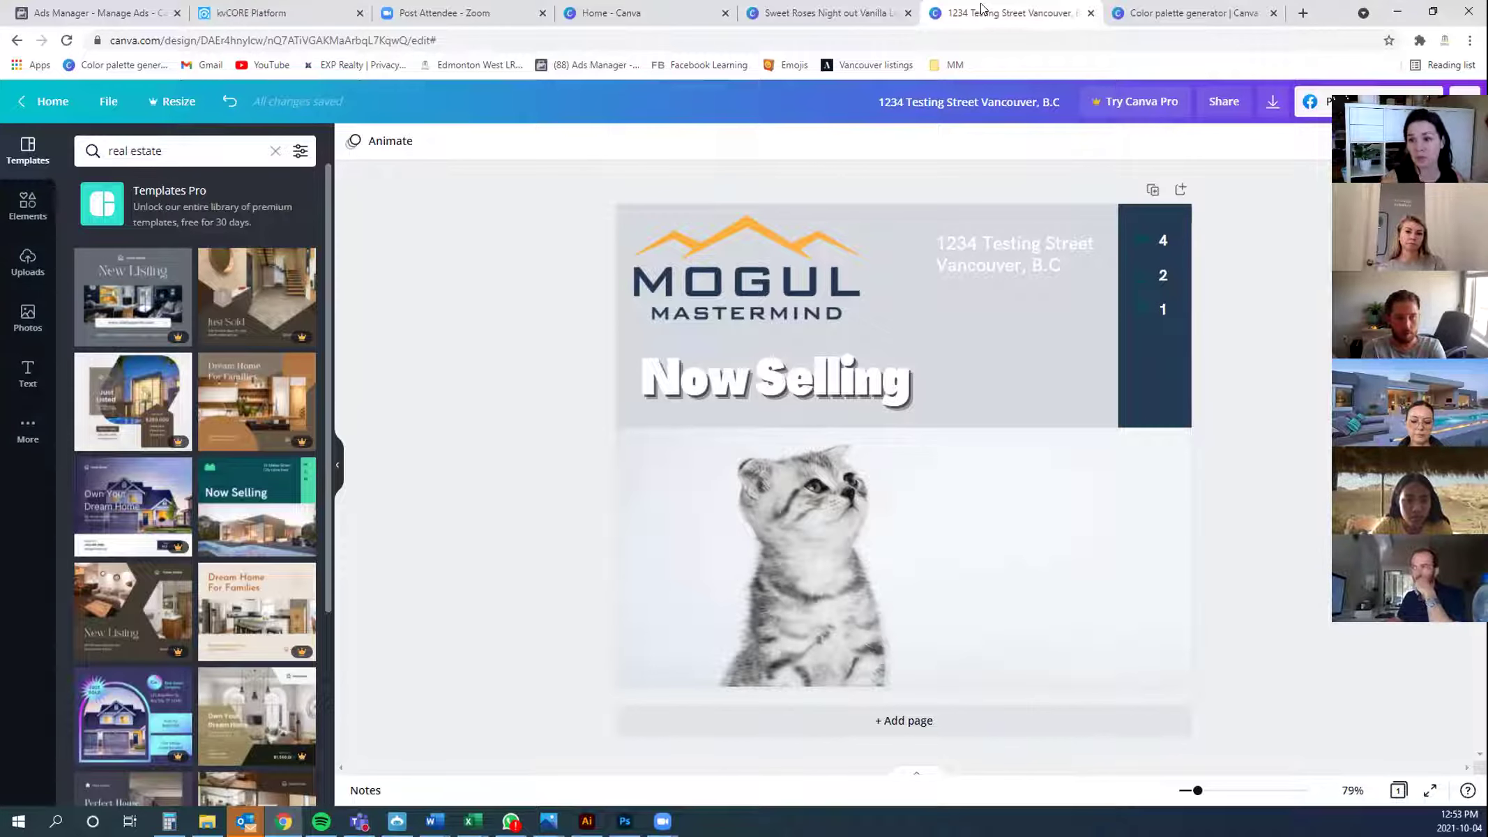
{"action": "left_click", "coordinate": [1271, 107]}
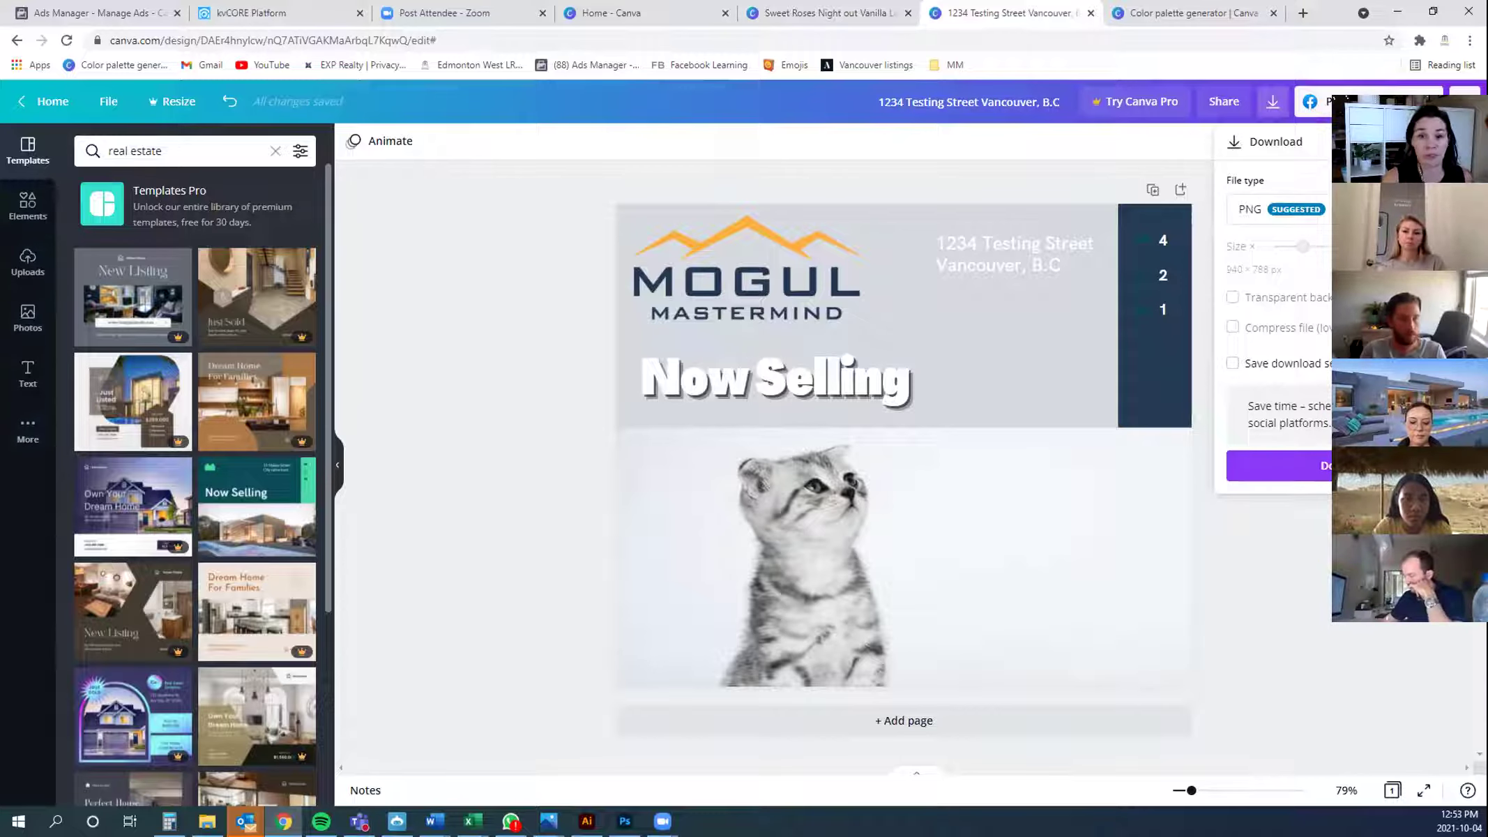
{"action": "left_click", "coordinate": [1329, 204]}
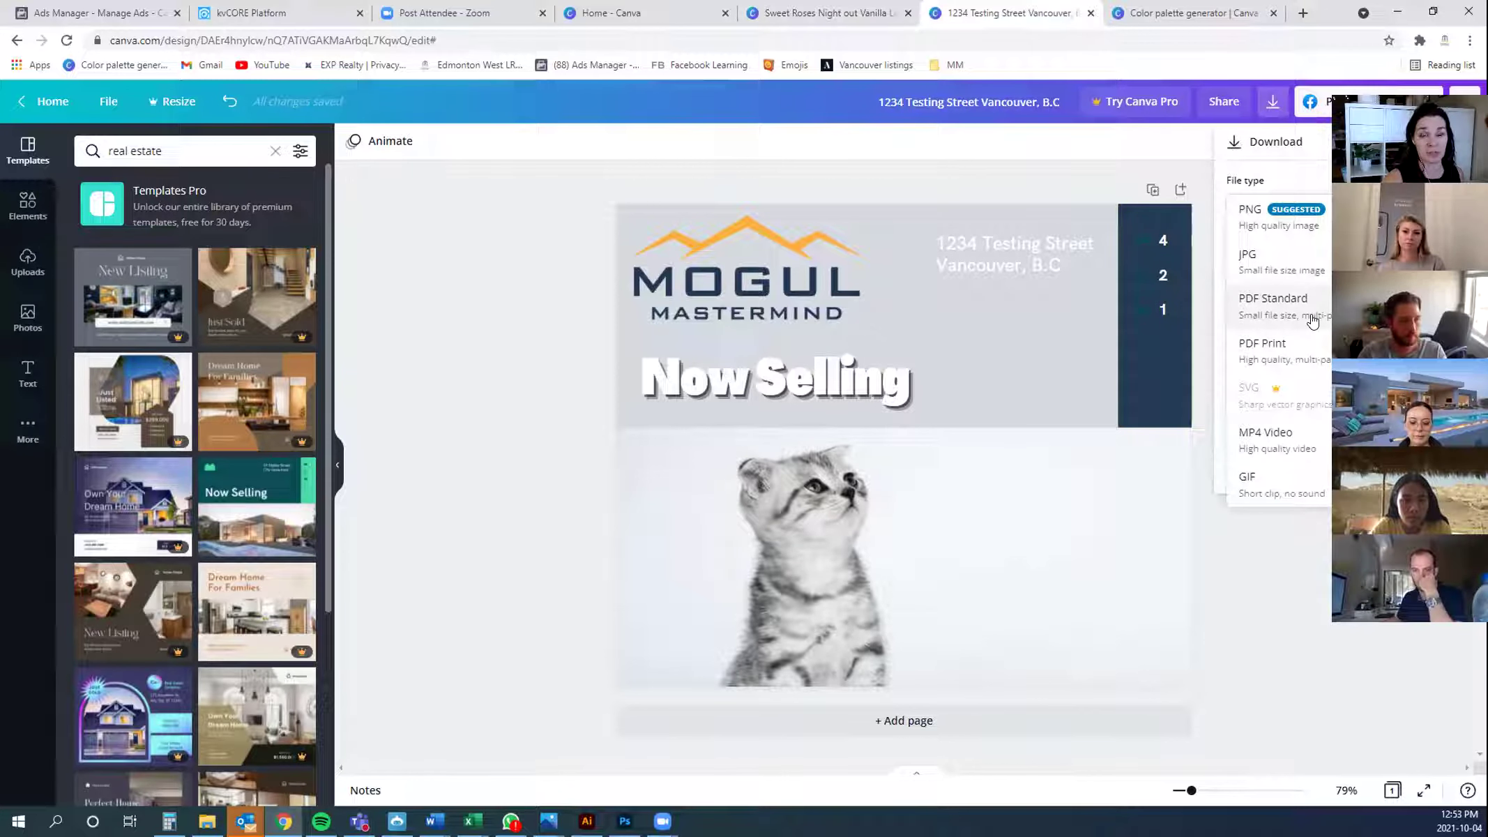
{"action": "left_click", "coordinate": [1312, 317]}
{"action": "left_click", "coordinate": [1297, 348]}
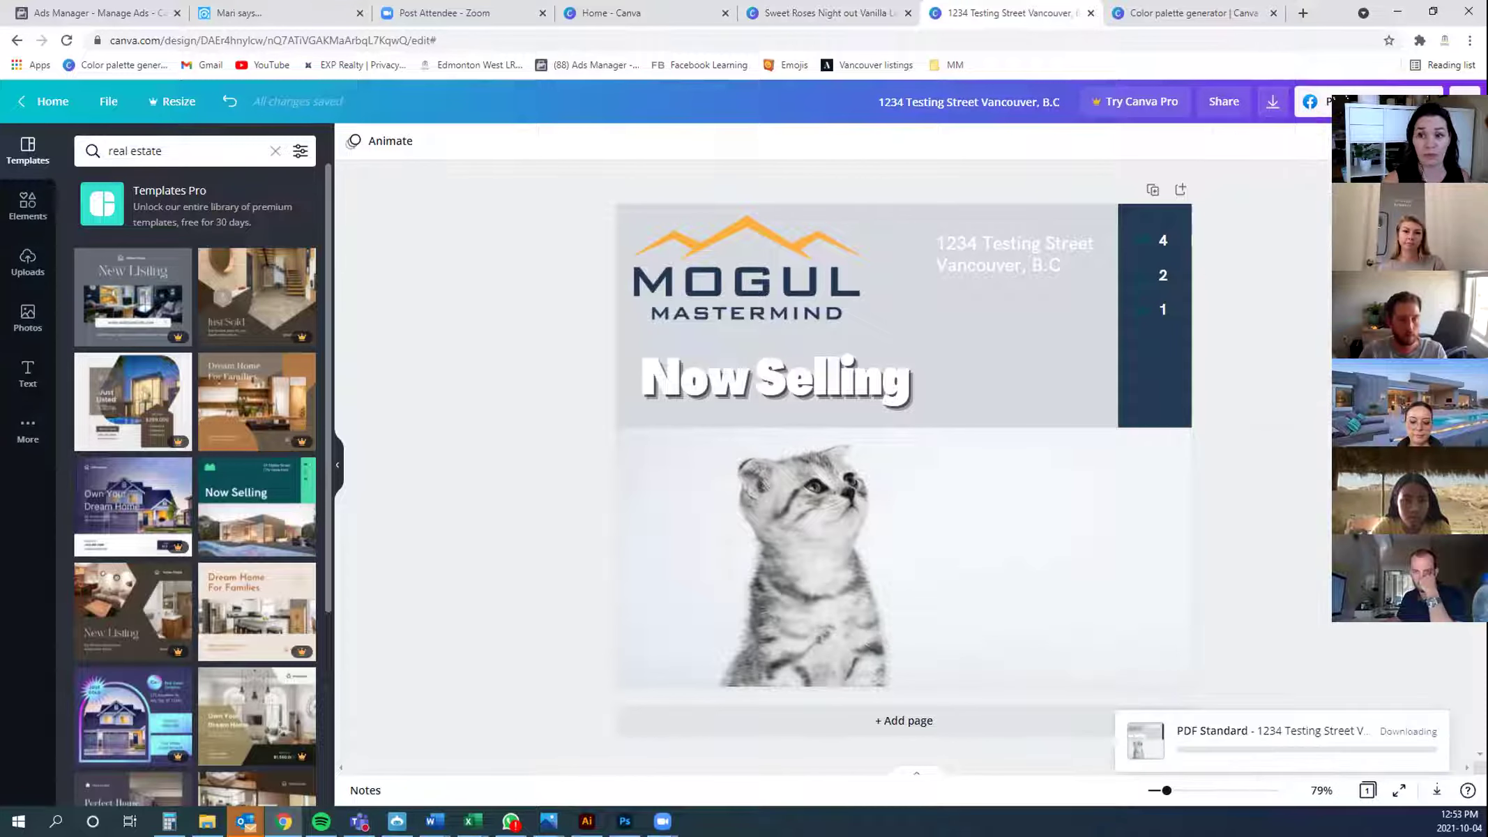